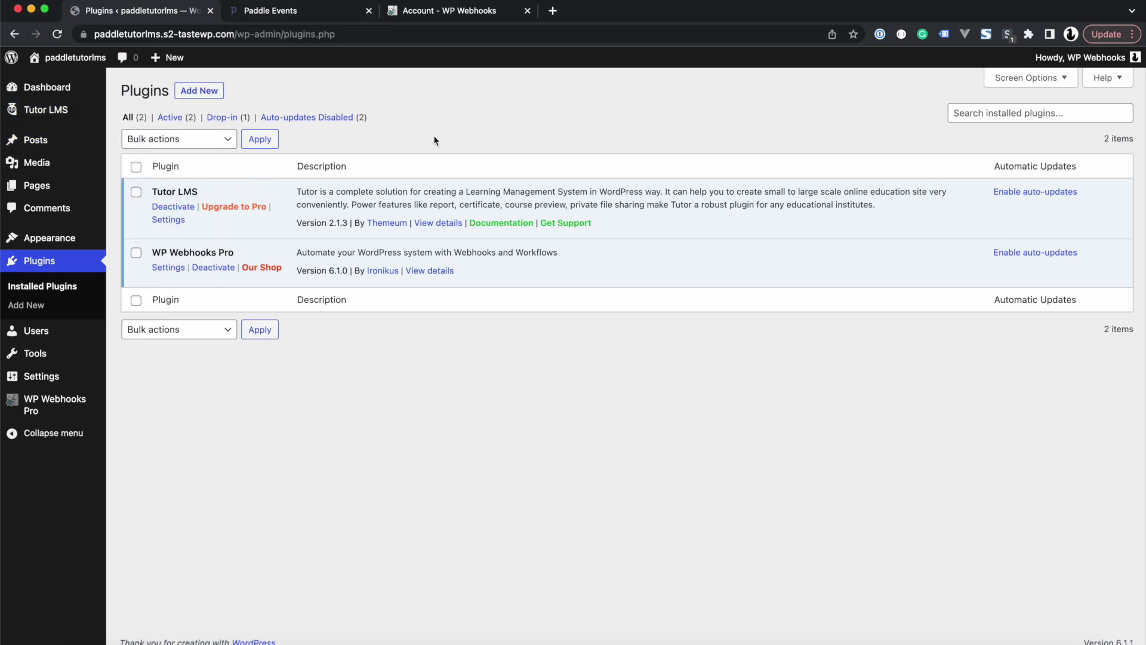
Switch to Paddle, open the webhook simulator from the developer events, and review the alert types available to simulate
click(292, 12)
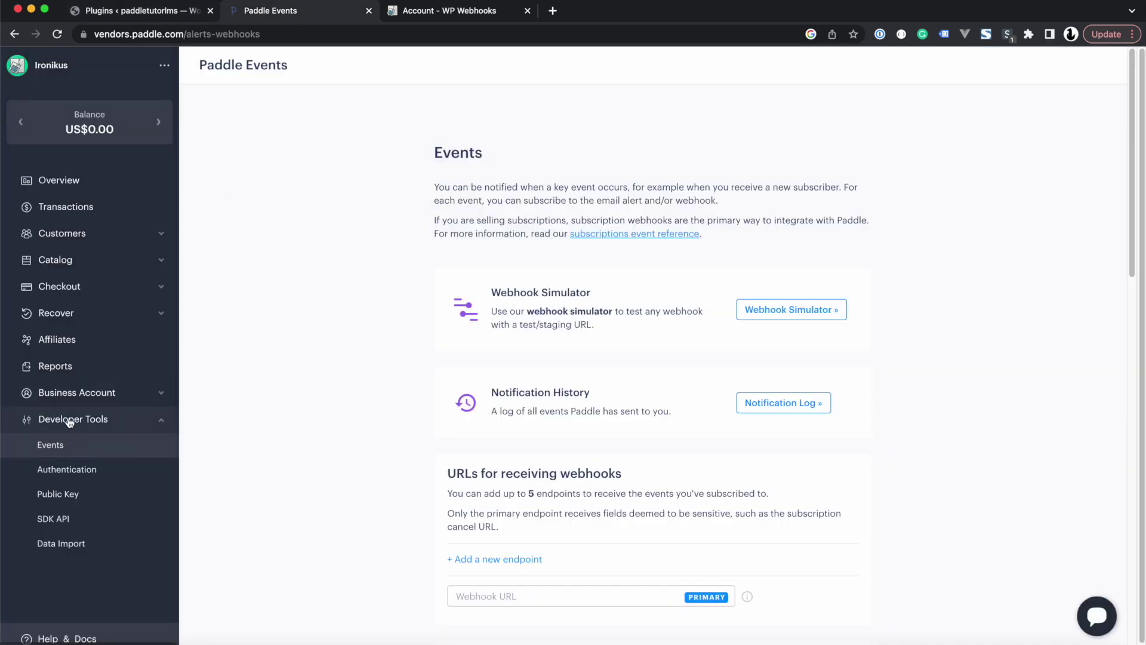
click(43, 448)
click(779, 312)
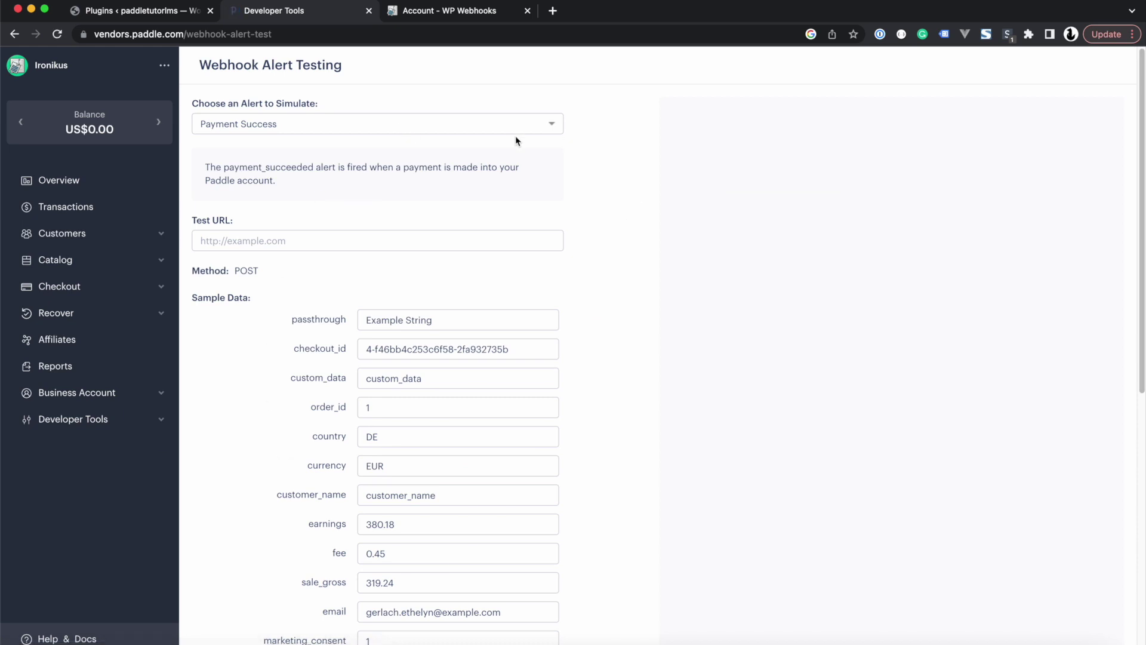
click(234, 124)
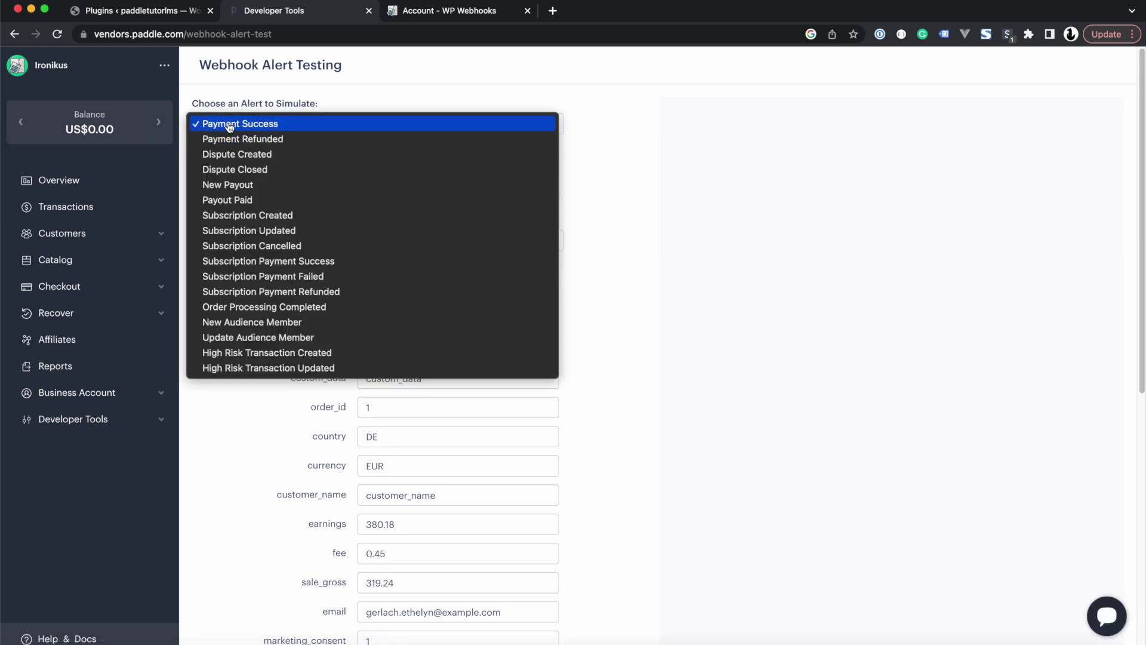
click(377, 102)
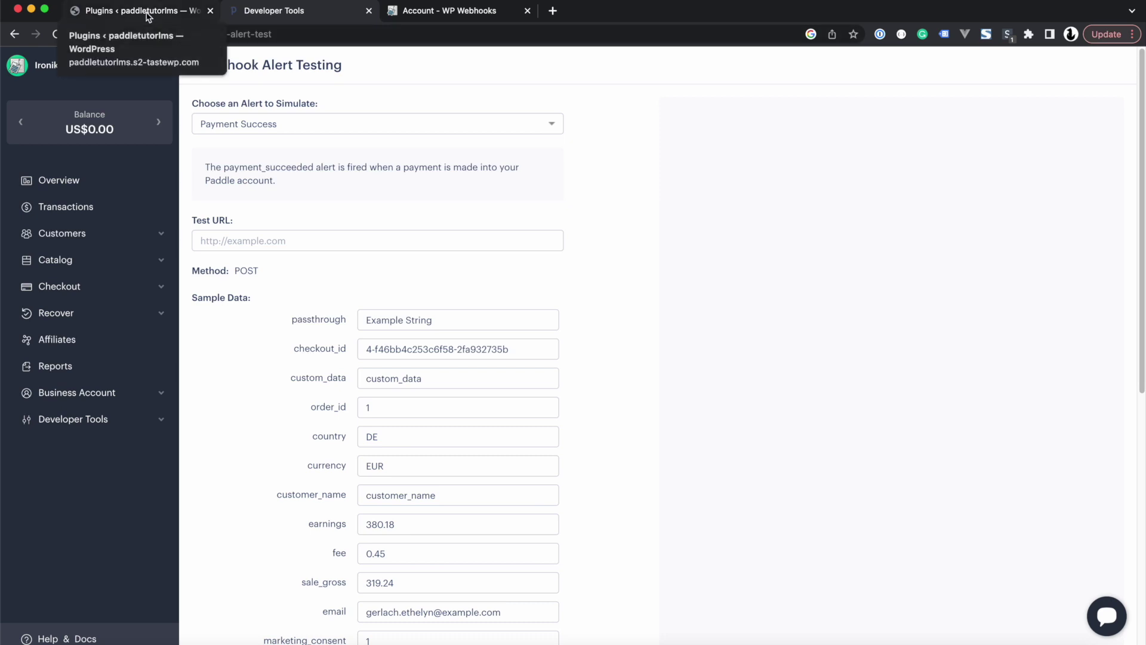
Return to the WordPress site and open the Integrations page of the WP Webhooks Pro plugin settings
click(179, 12)
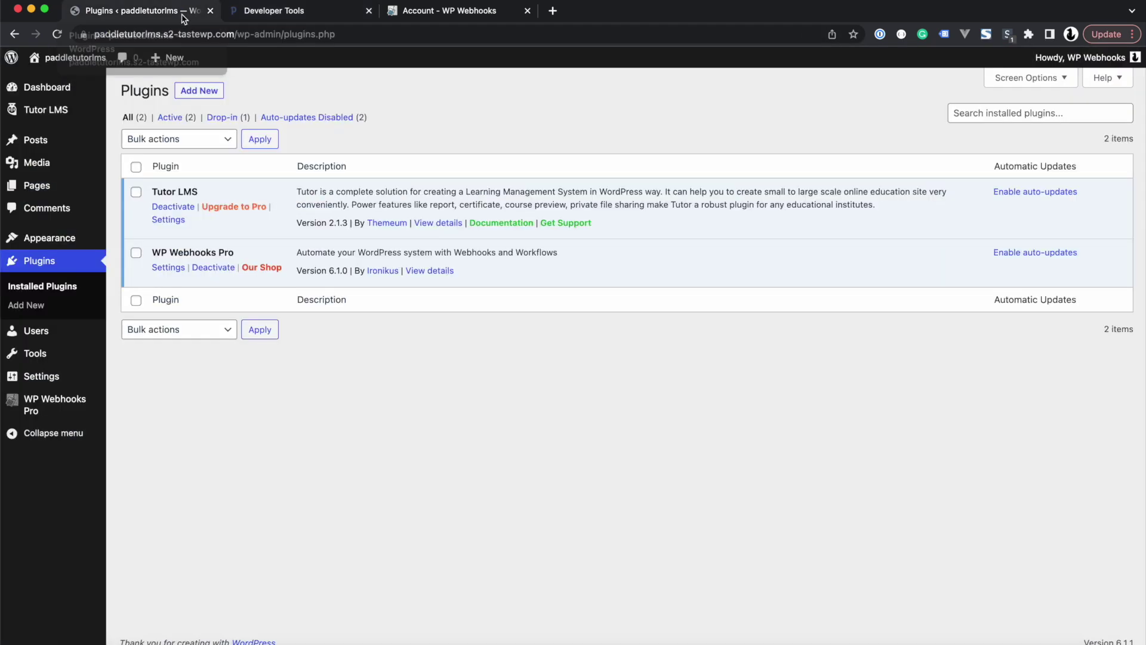
click(172, 268)
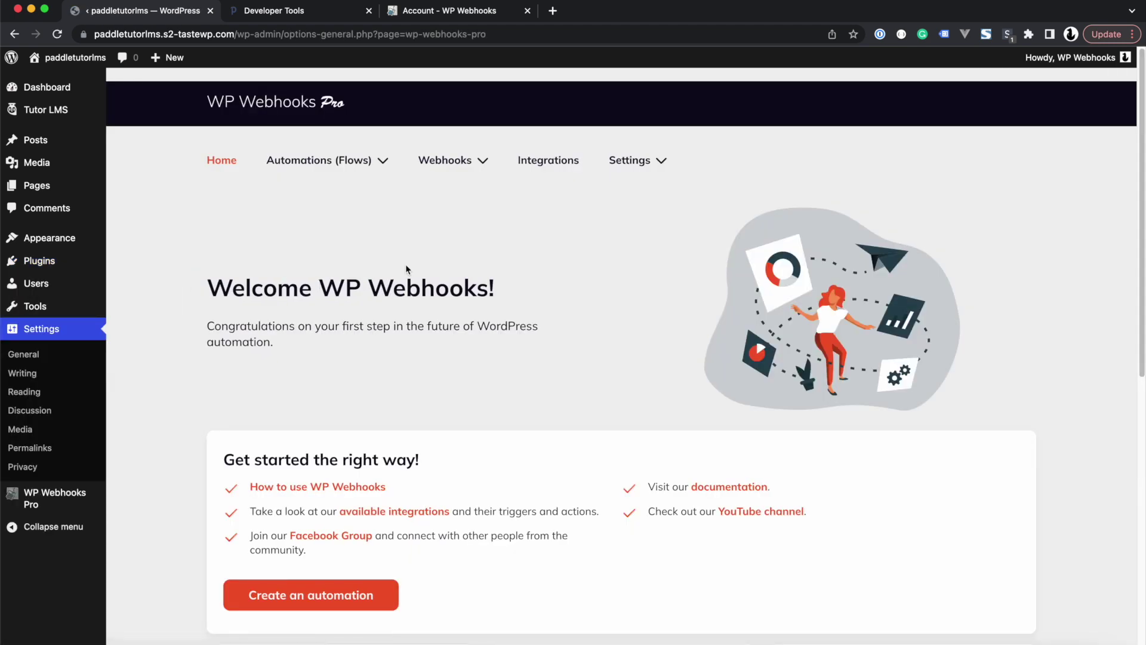
mouse_move(638, 160)
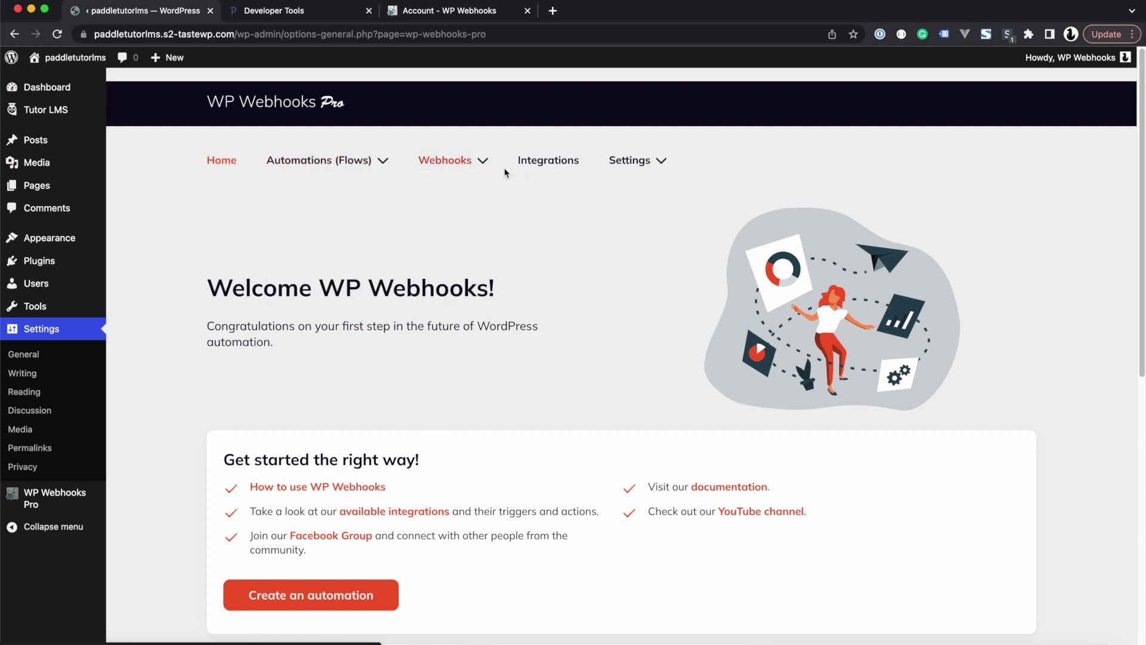
click(528, 168)
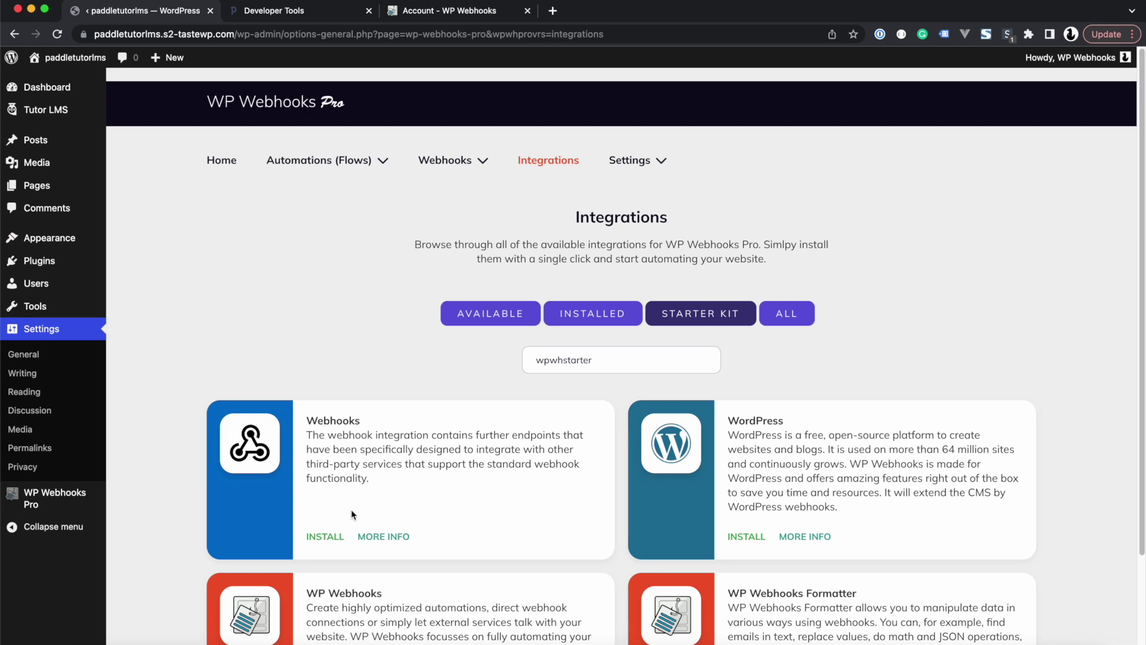
Install the Webhooks, WordPress and WP Webhooks Formatter integrations from the starter kit
click(324, 538)
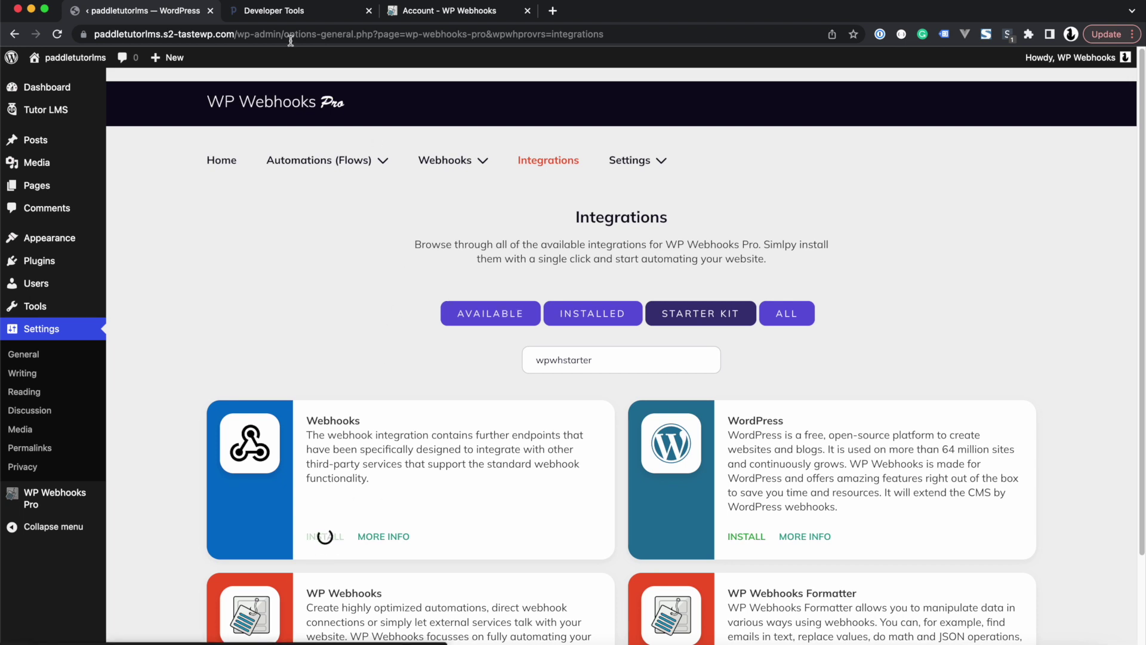
click(280, 12)
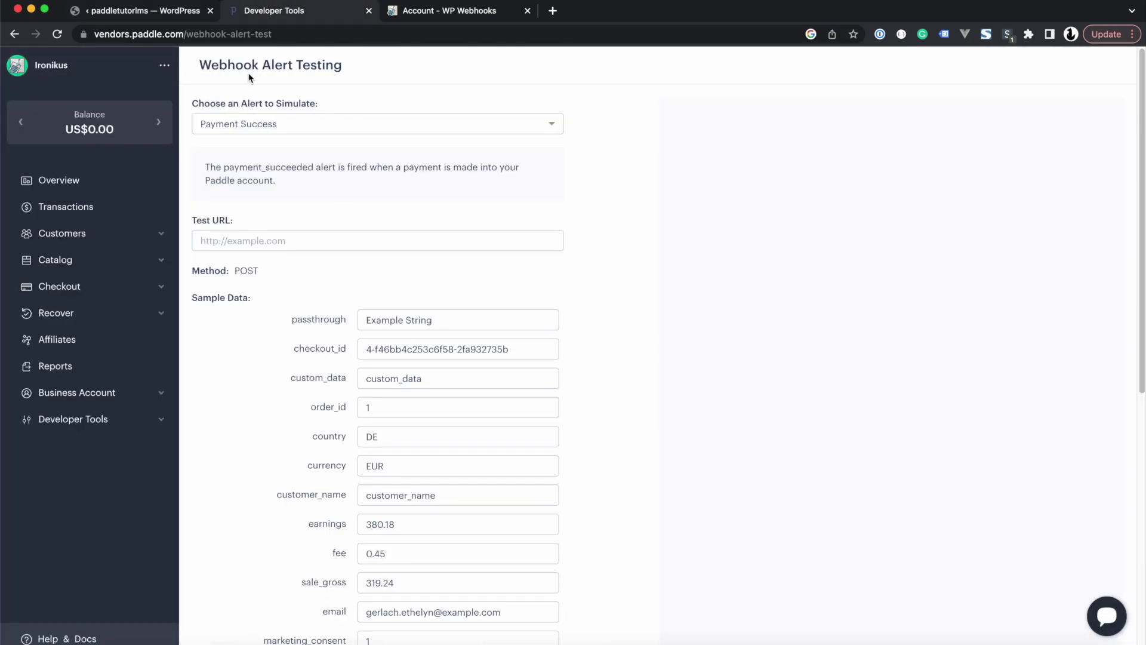
click(145, 13)
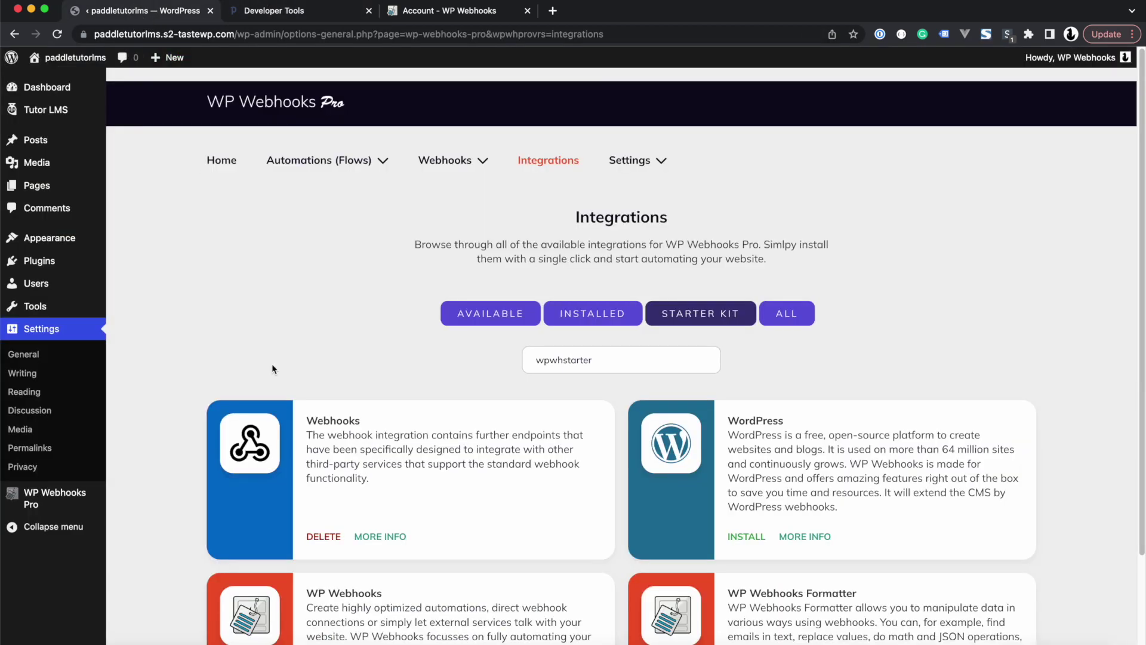
scroll(784, 466, down, 1)
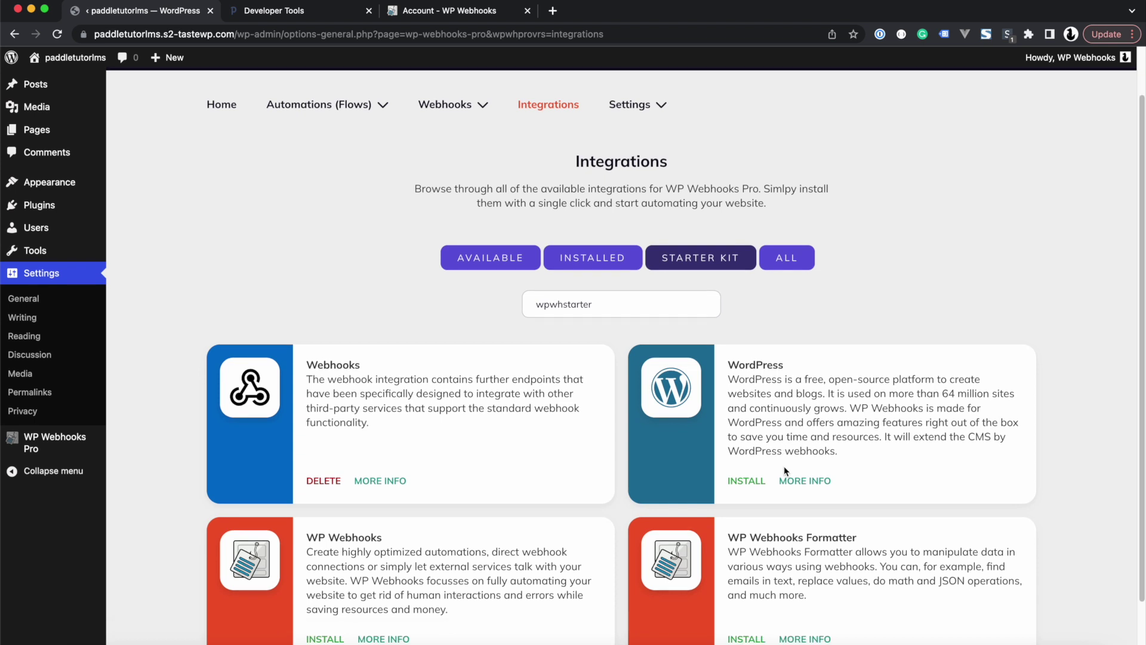
click(745, 481)
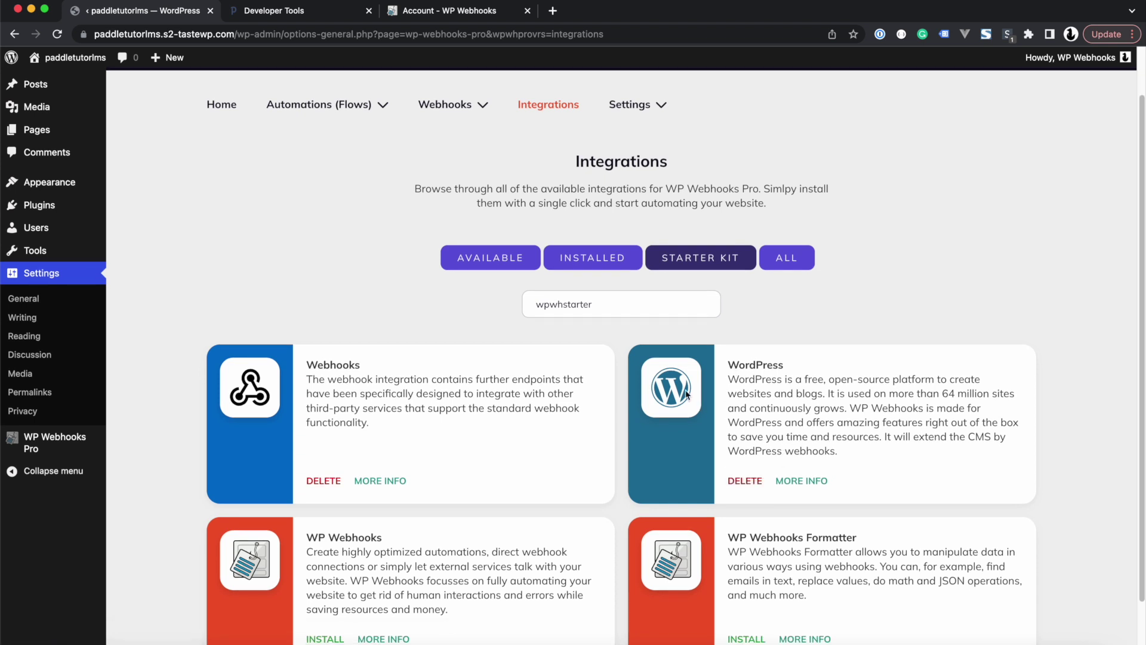
scroll(686, 397, down, 1)
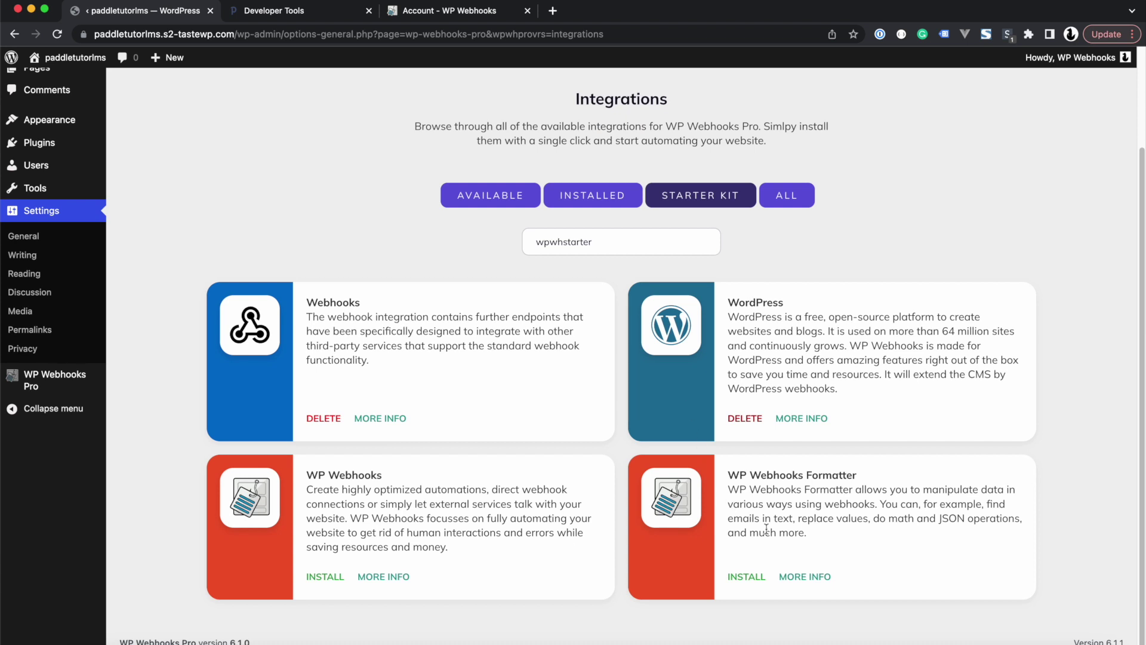
click(746, 577)
Search the integrations for "tut" and install the Tutor LMS integration
double_click(588, 241)
text(tut)
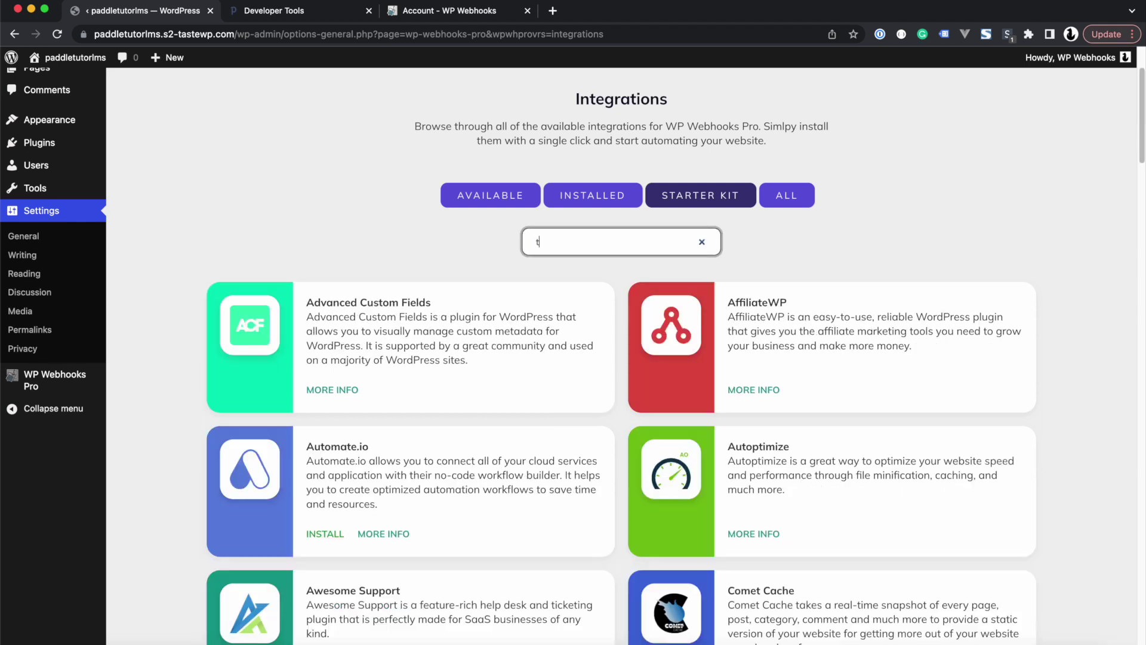
click(330, 507)
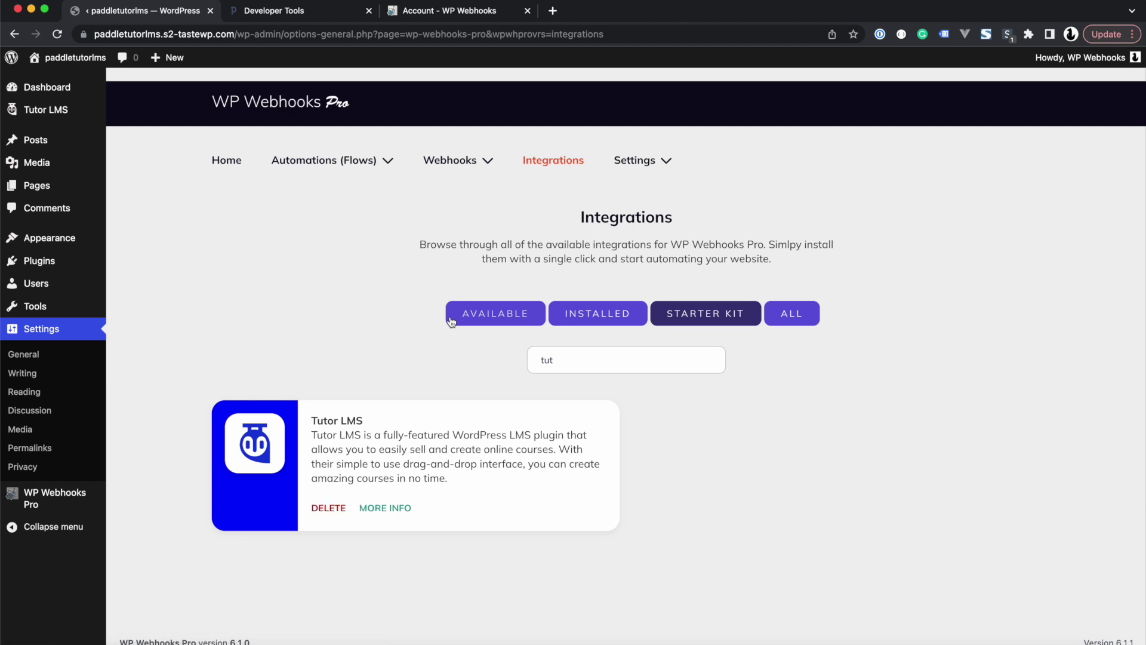
Create an automation flow named "Paddle to Tutor LMS" and open it for editing
mouse_move(276, 168)
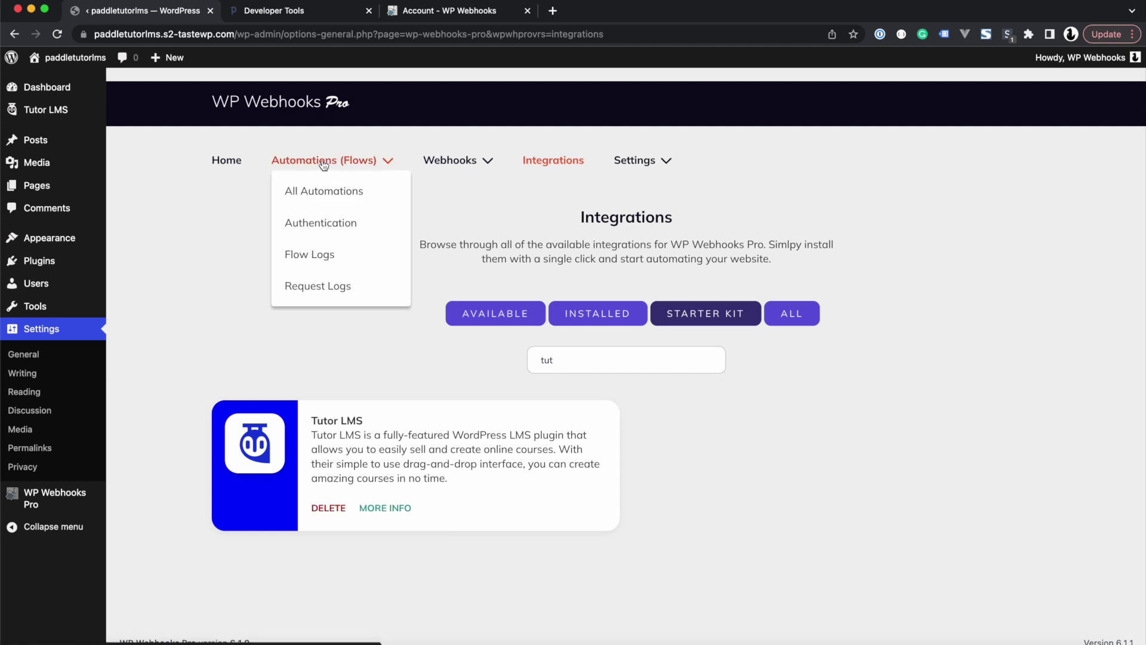
click(323, 165)
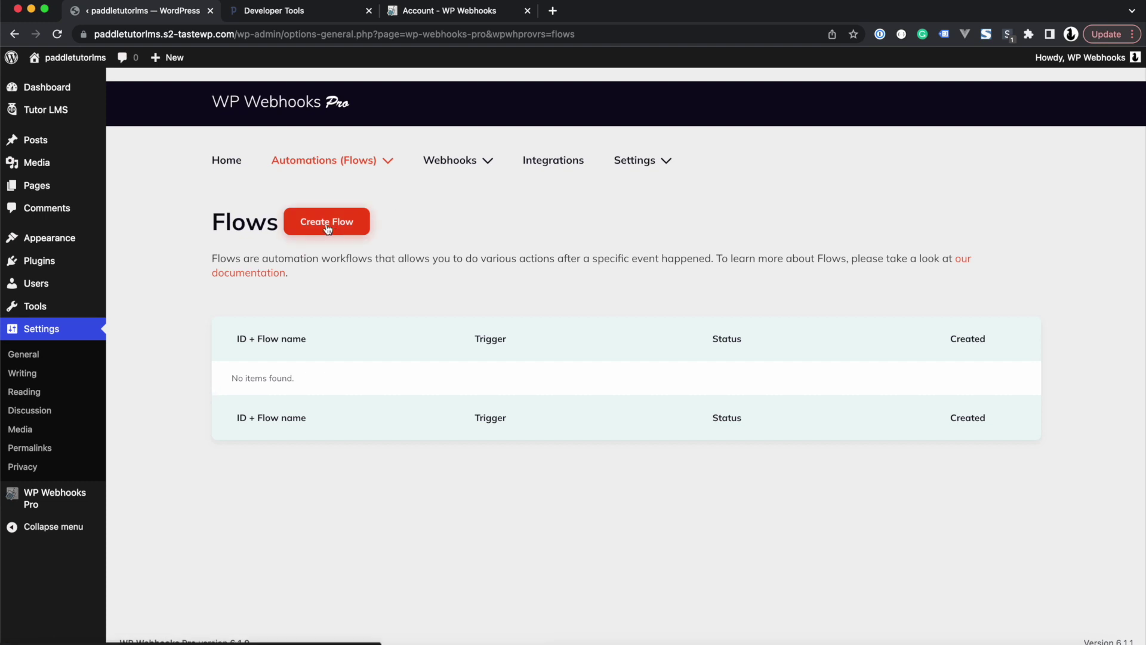
click(310, 229)
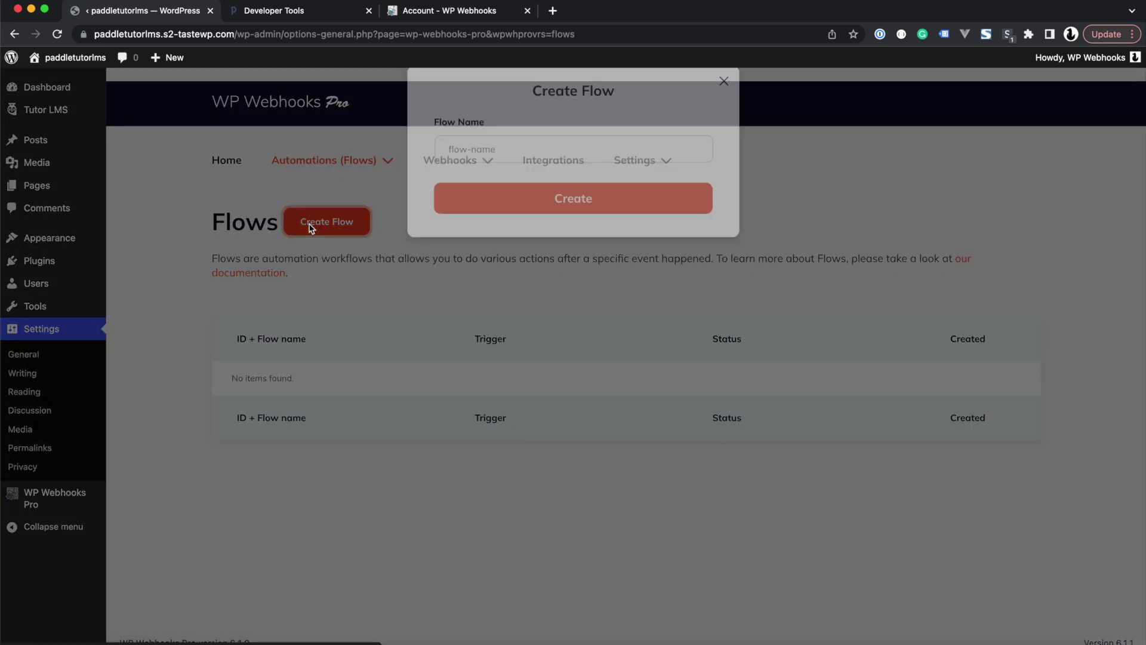
click(509, 172)
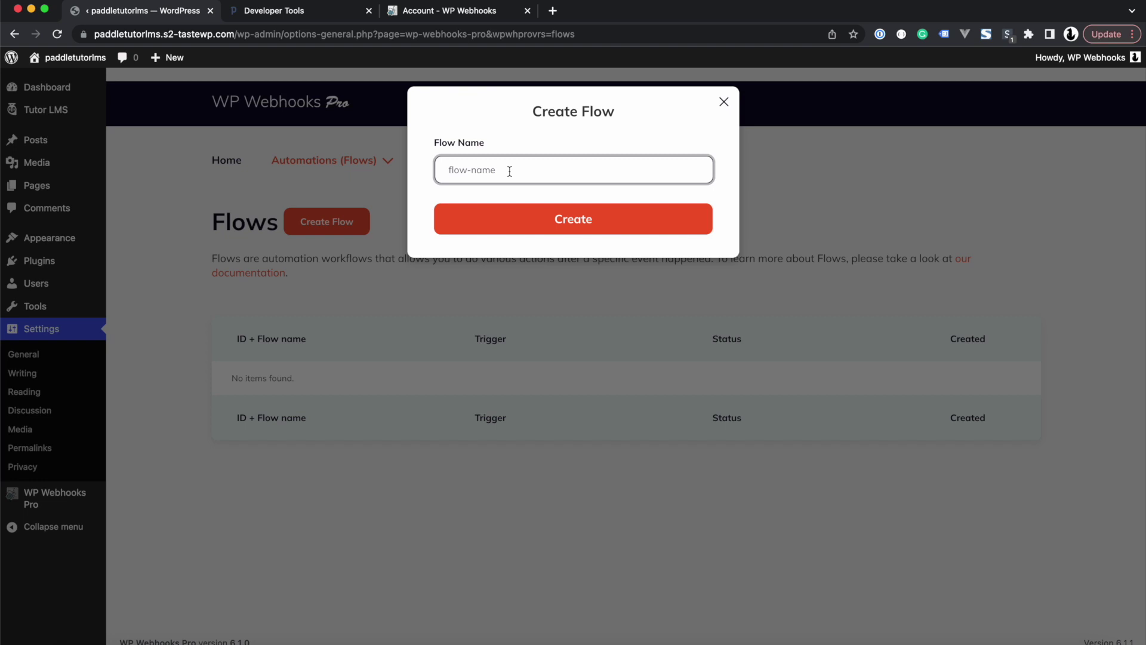
text(Paddle to Tutor LMS)
click(661, 215)
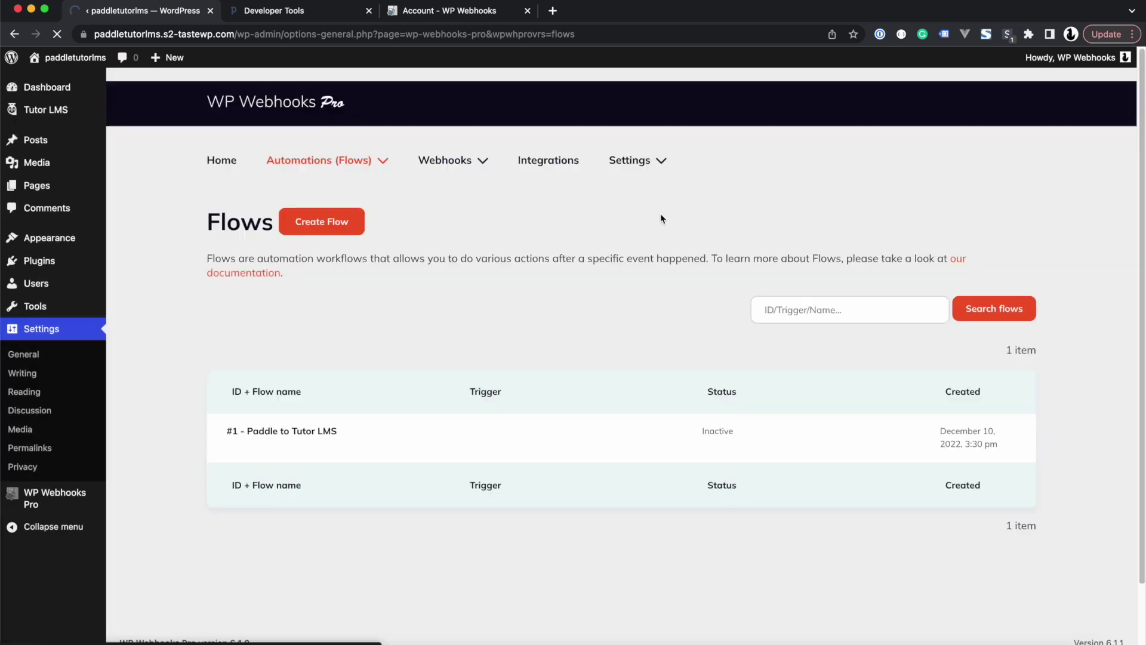
mouse_move(256, 434)
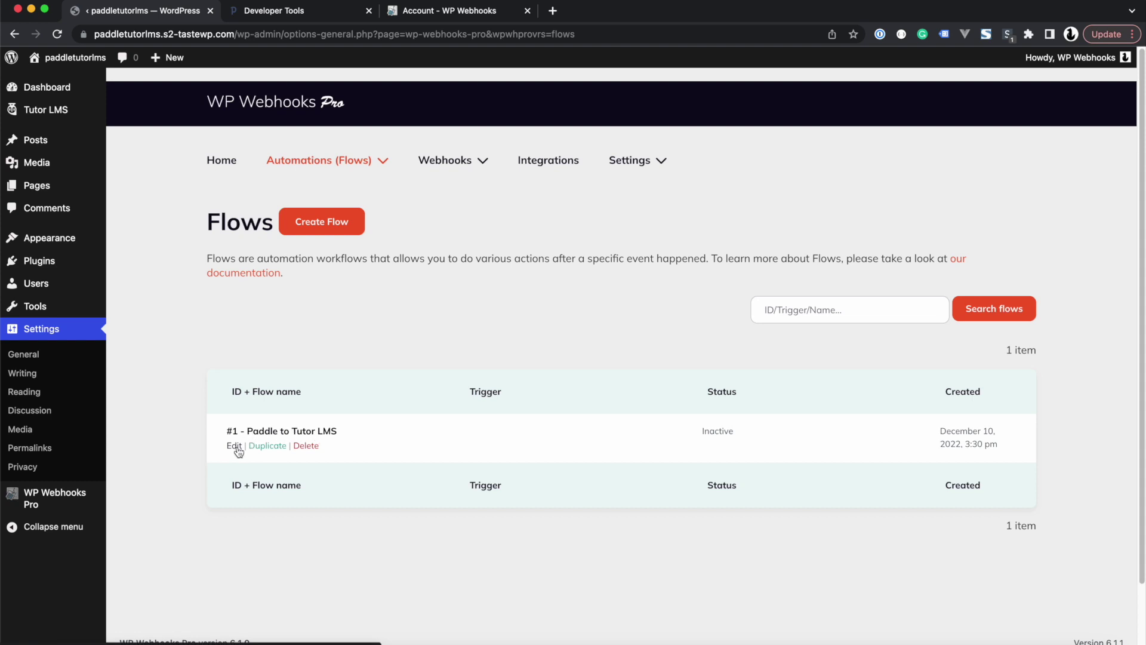
click(268, 435)
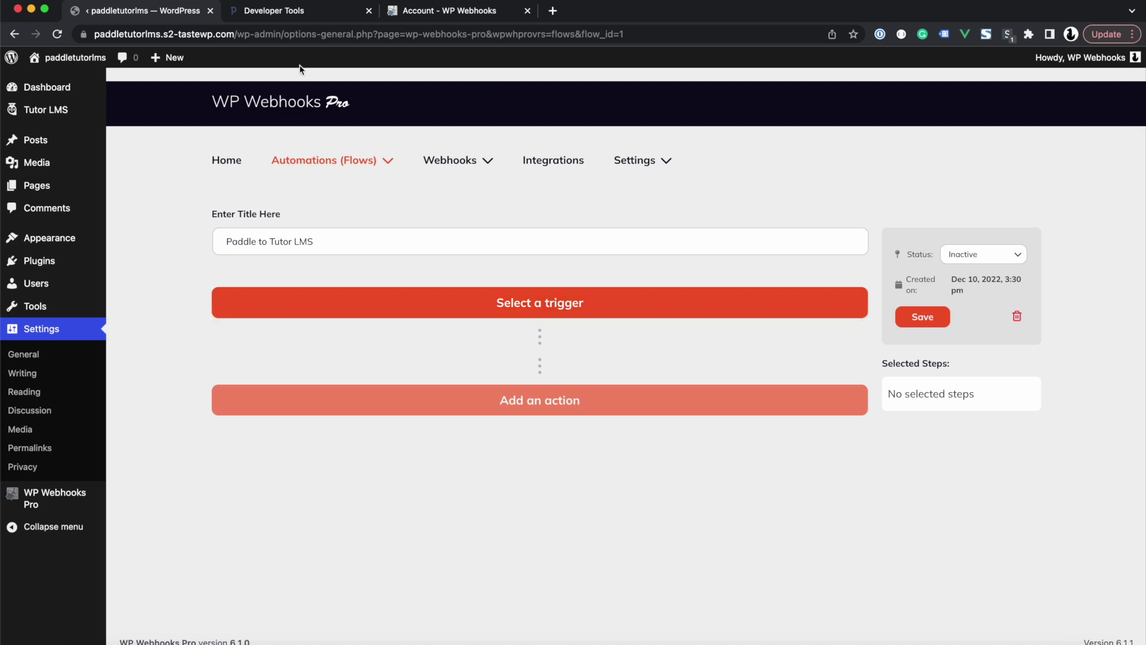
Set the flow's trigger to HTTP request received from the Webhooks integration and continue to its trigger settings
click(297, 12)
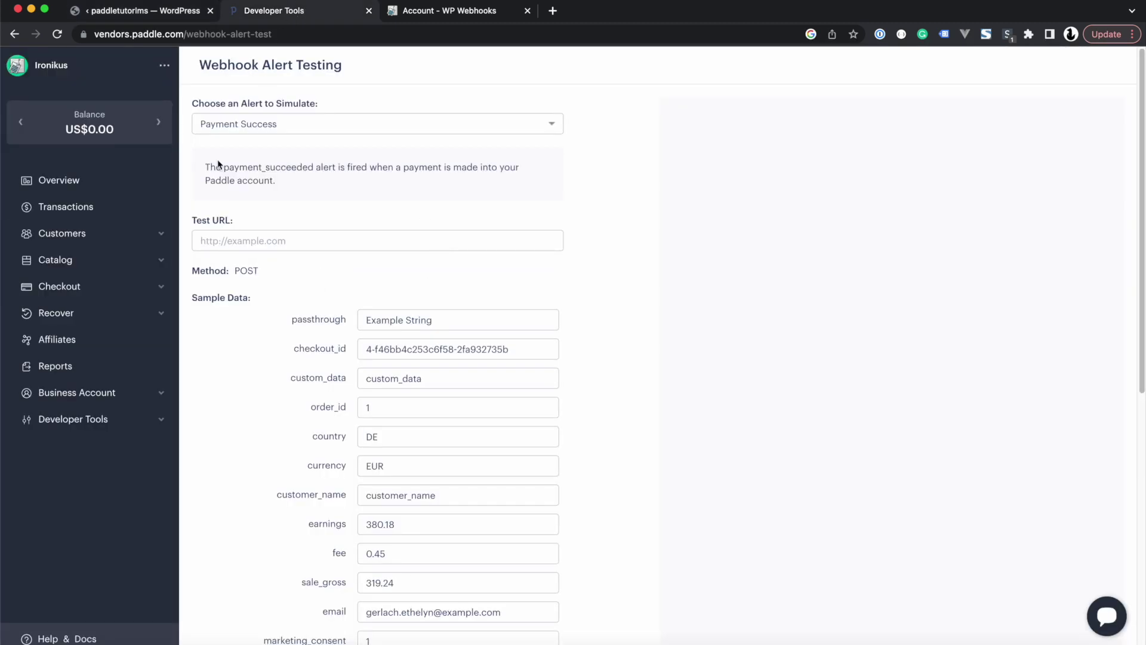
click(159, 12)
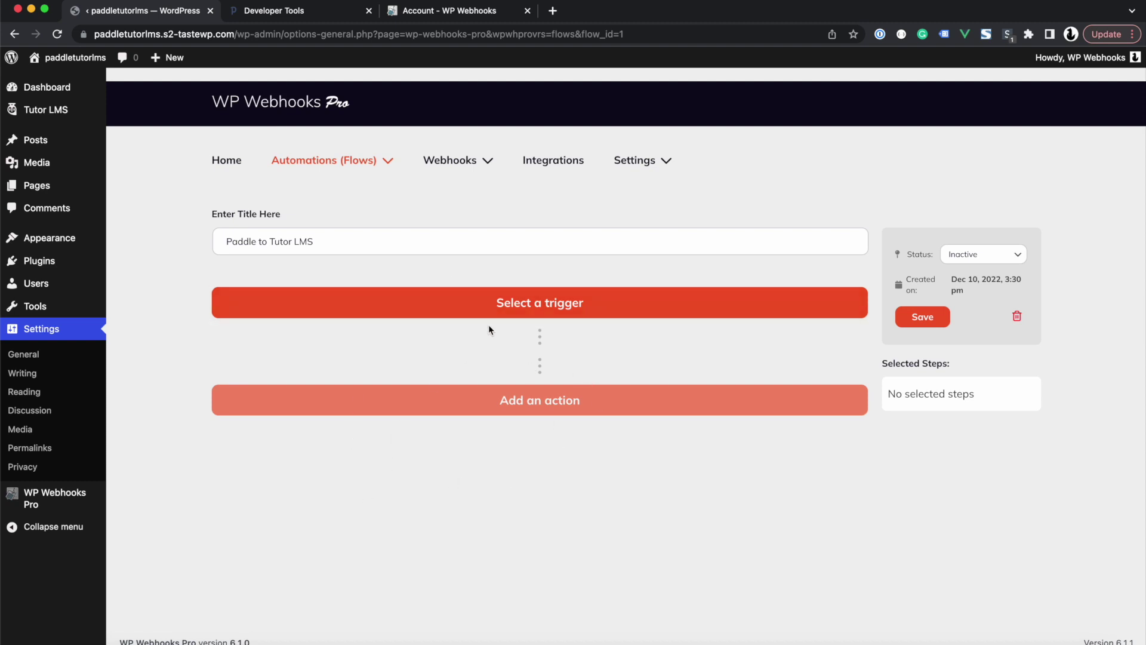
click(478, 311)
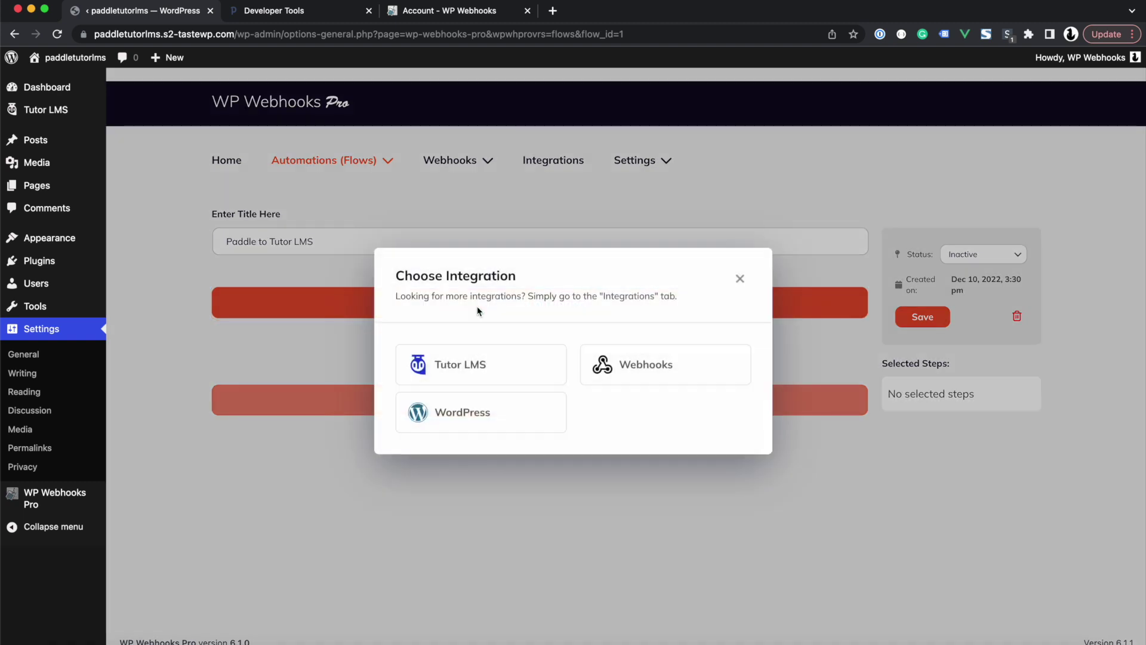
click(633, 377)
click(473, 404)
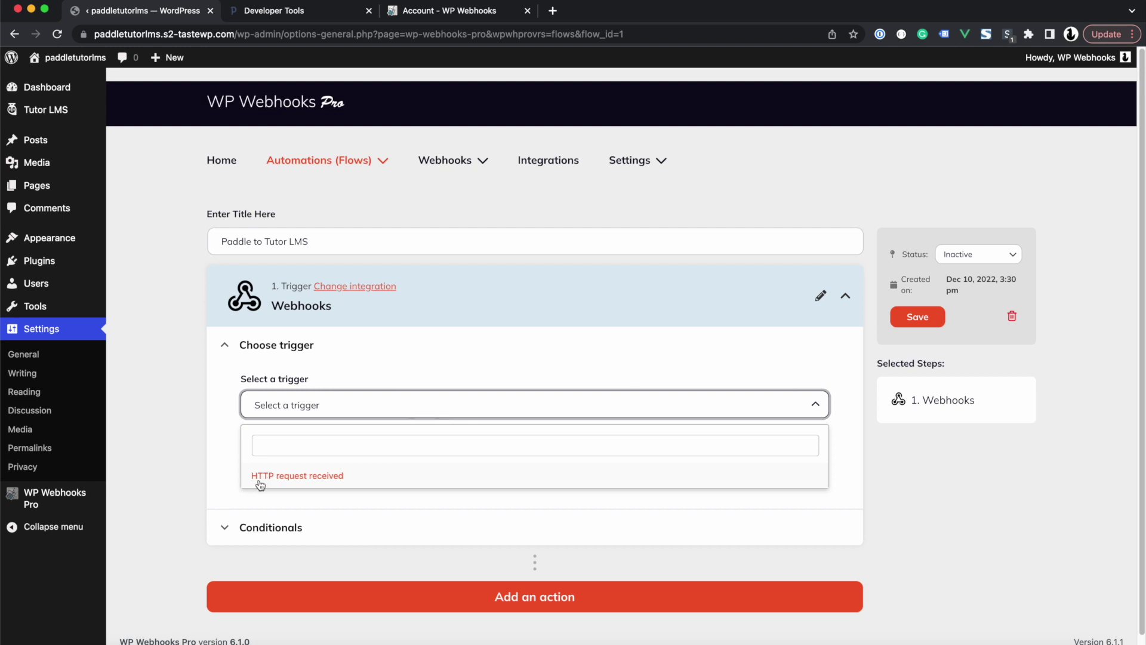
click(290, 478)
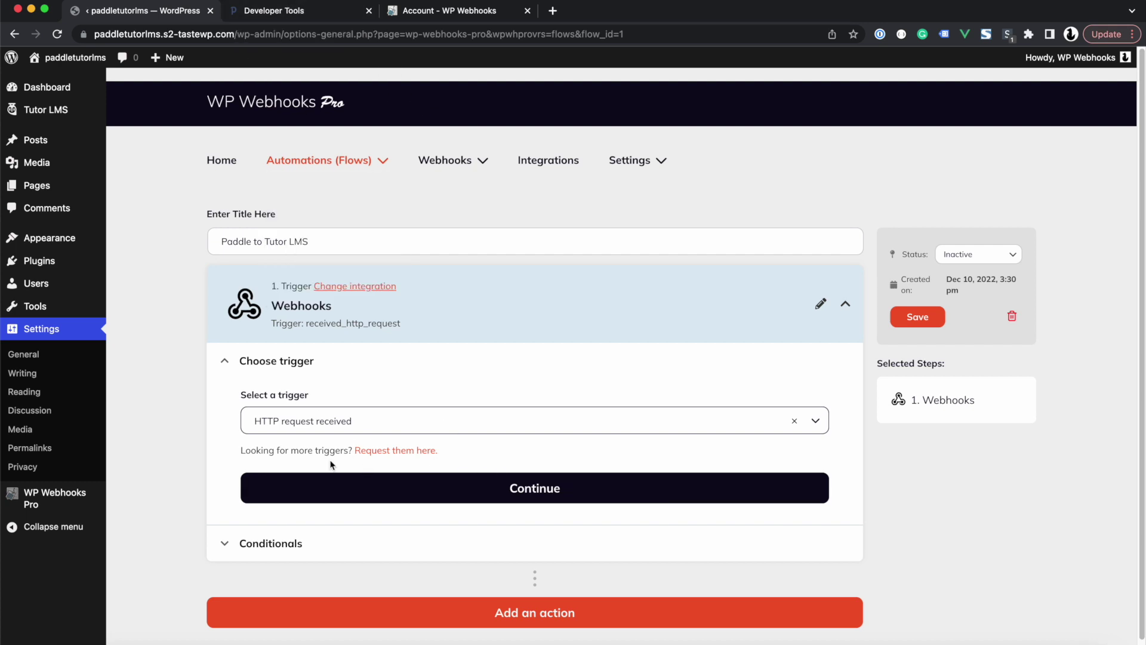
click(397, 487)
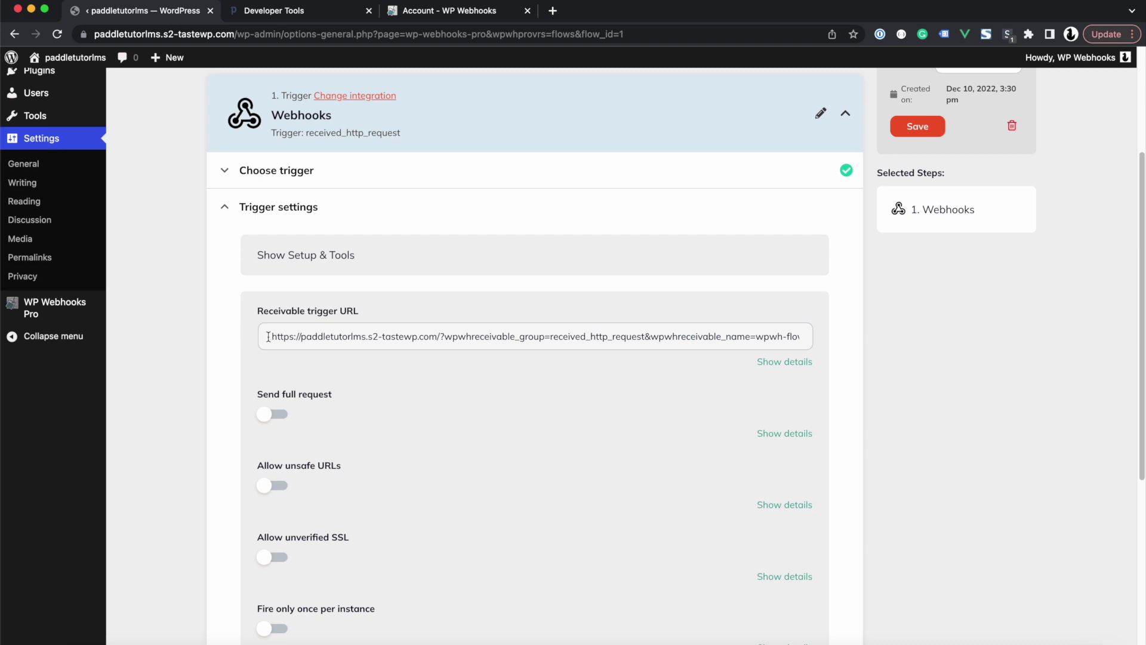
Select the complete receivable trigger URL in the trigger settings and copy it
drag(268, 337, 471, 336)
click(448, 335)
double_click(448, 336)
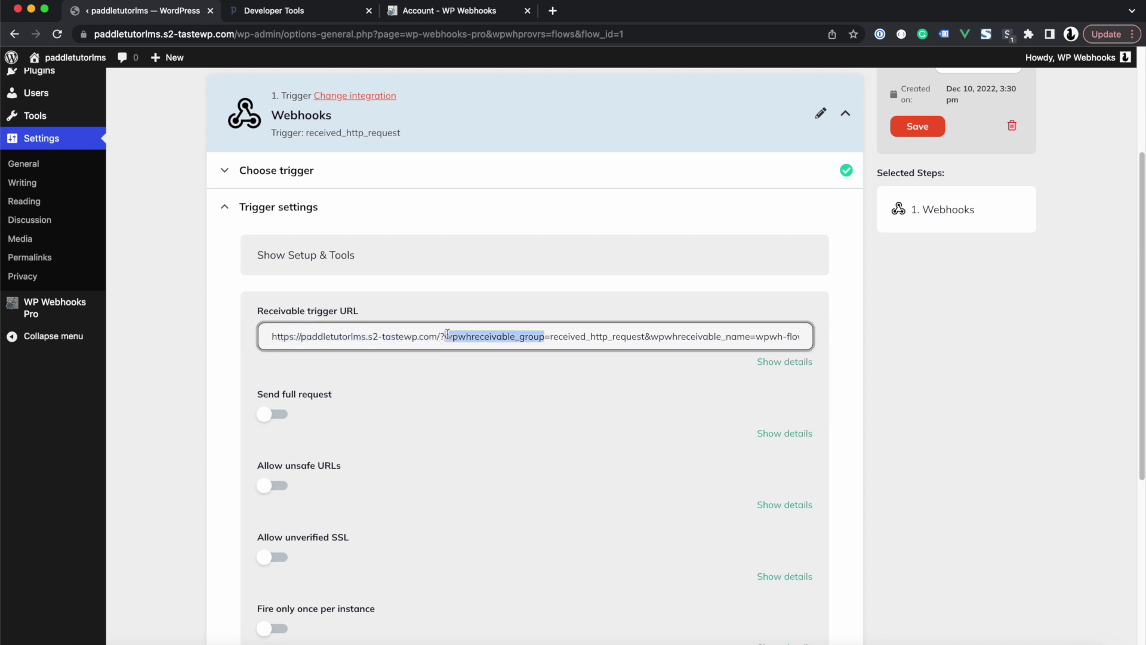
triple_click(448, 335)
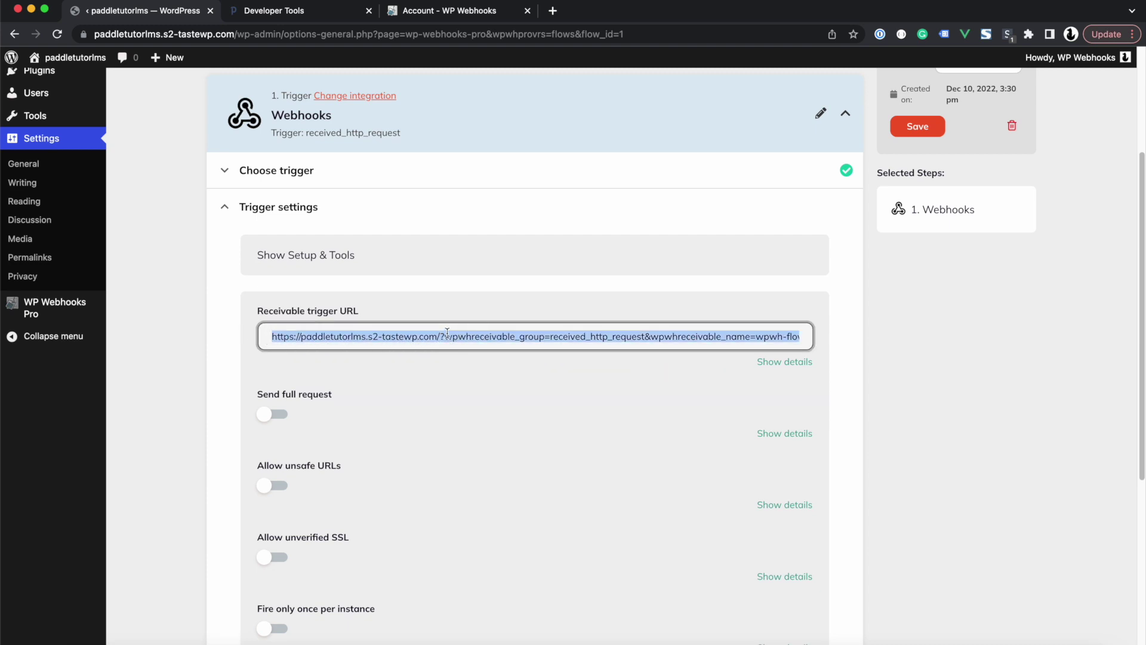
Switch to Paddle and open the developer events page at the section with URLs for receiving webhooks
click(316, 12)
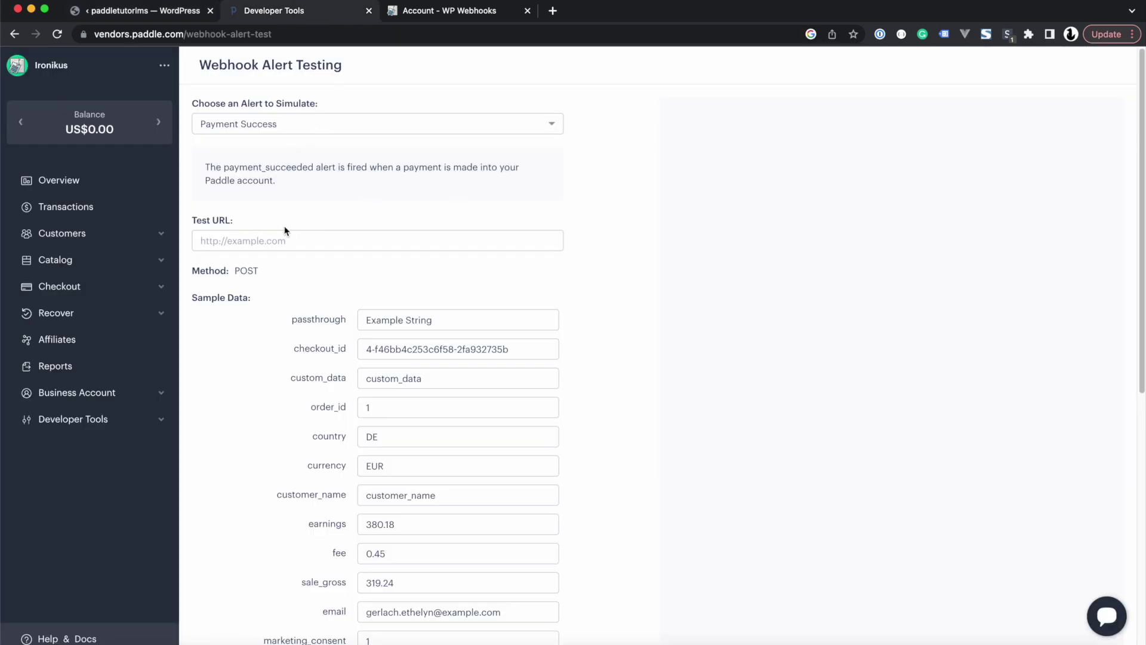
click(97, 423)
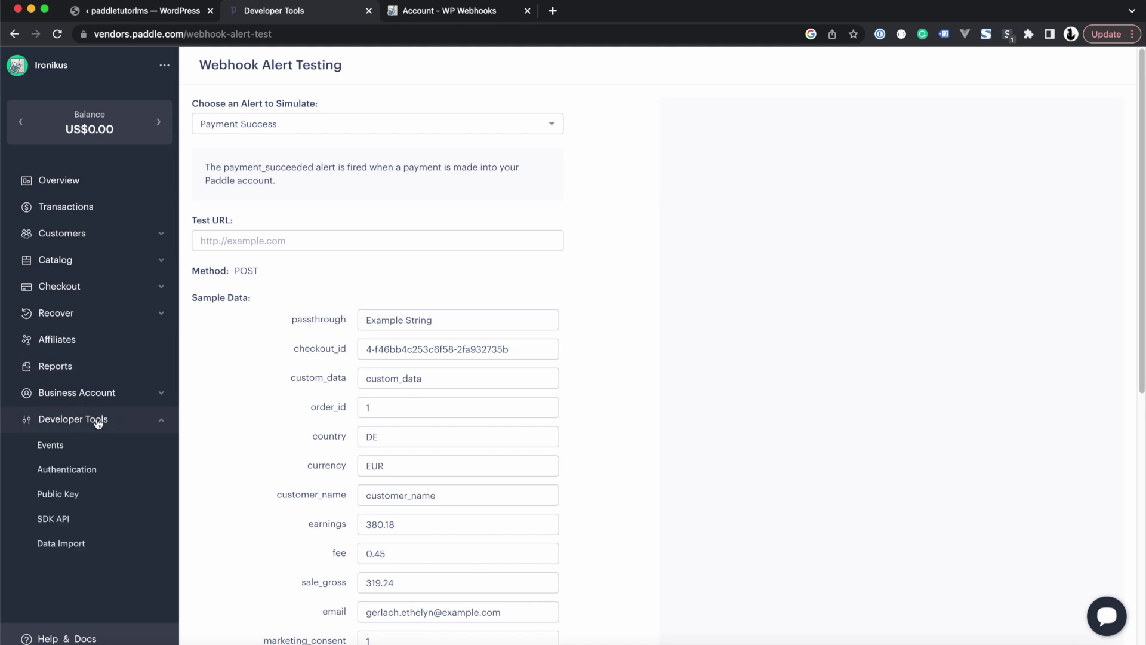
click(60, 443)
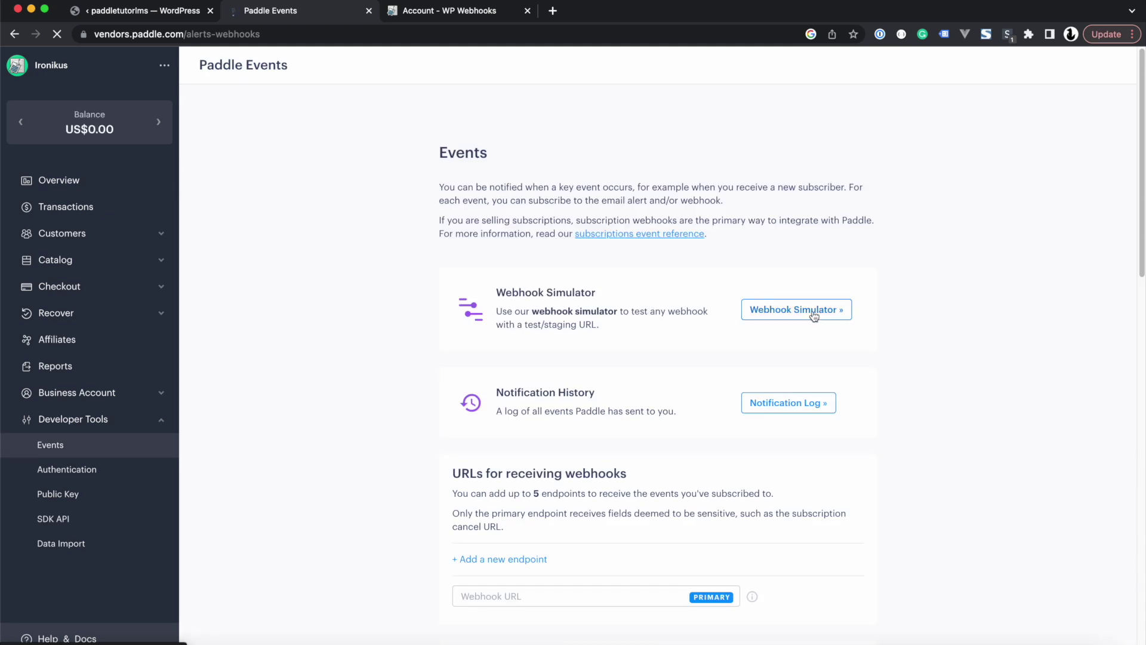
scroll(657, 388, down, 5)
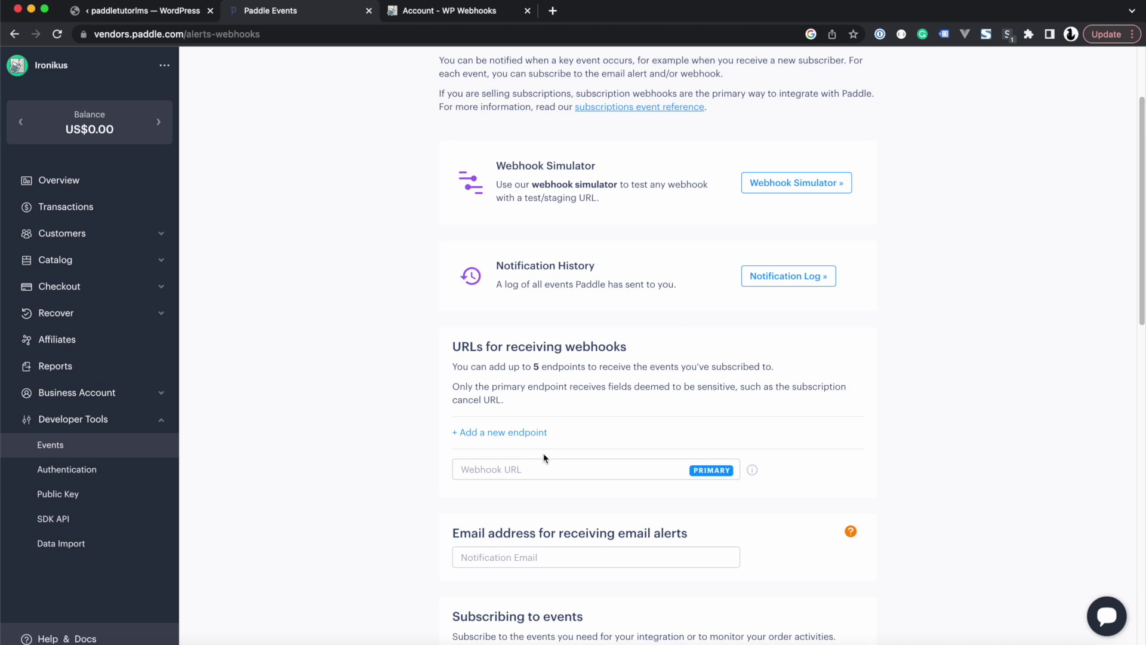
Open the Webhook Simulator and paste the copied trigger URL as the test URL for the Payment Success alert
click(800, 186)
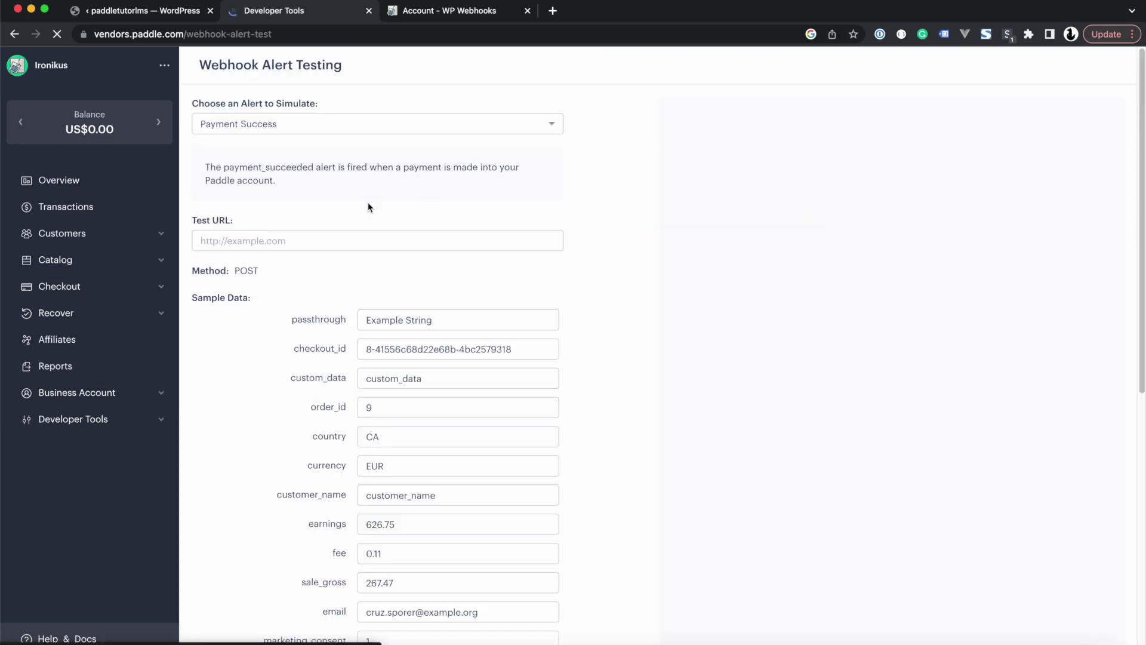
click(263, 243)
key(super+v)
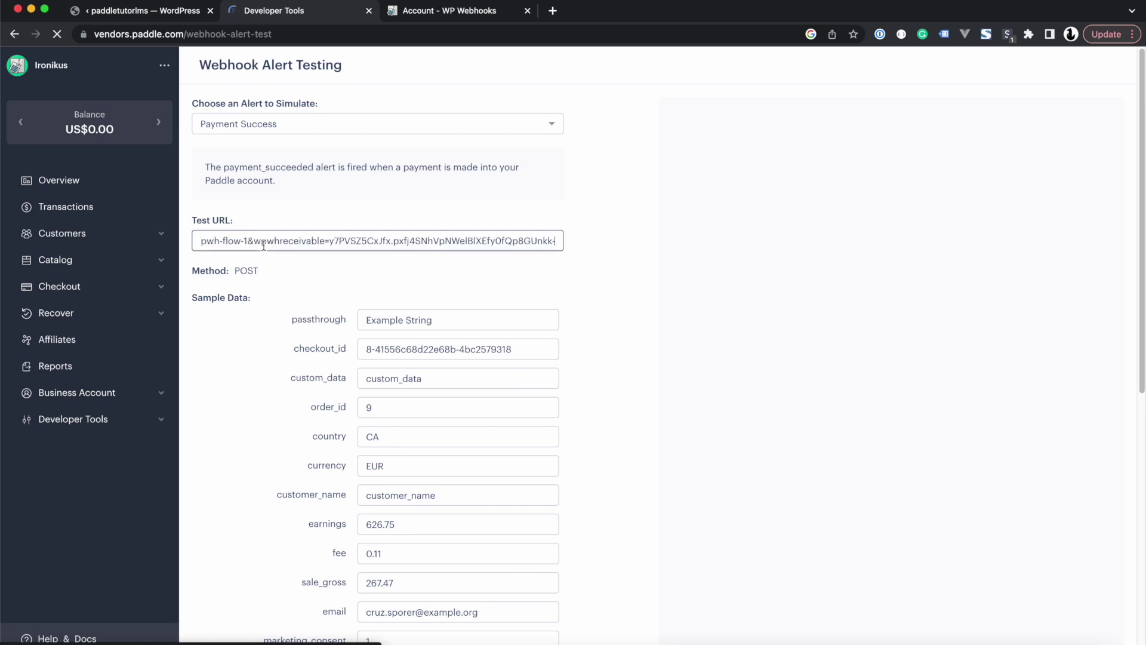
Replace the sample customer name with a test customer's full name and change the sample email to match it
scroll(672, 271, down, 3)
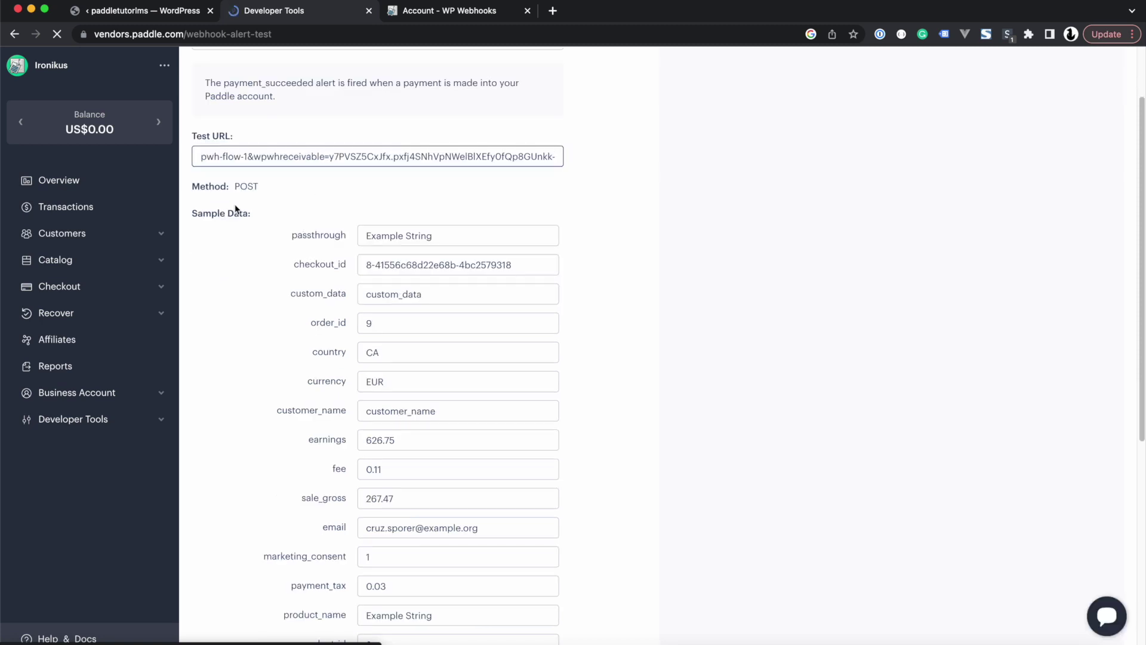
scroll(299, 203, up, 3)
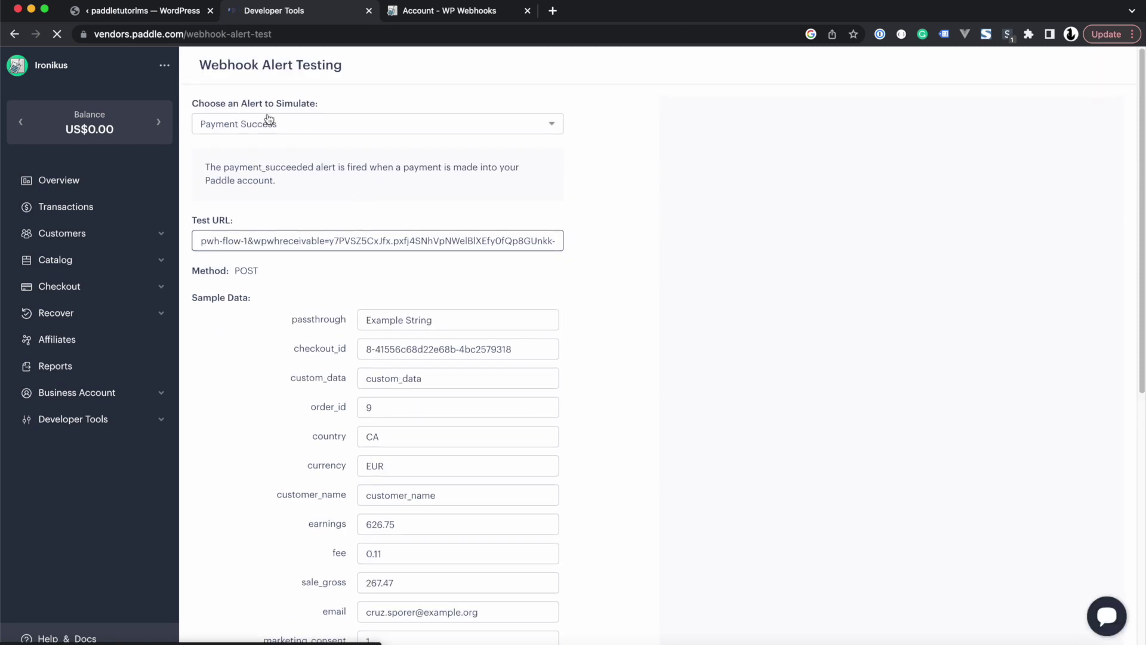
scroll(340, 366, down, 2)
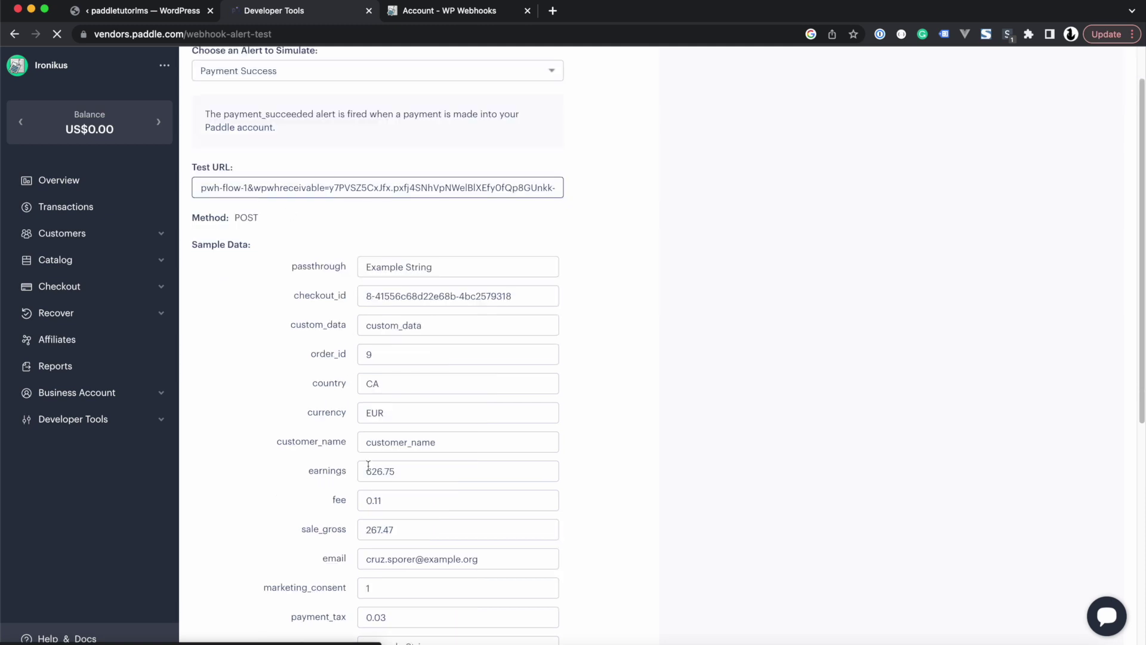
scroll(329, 567, down, 2)
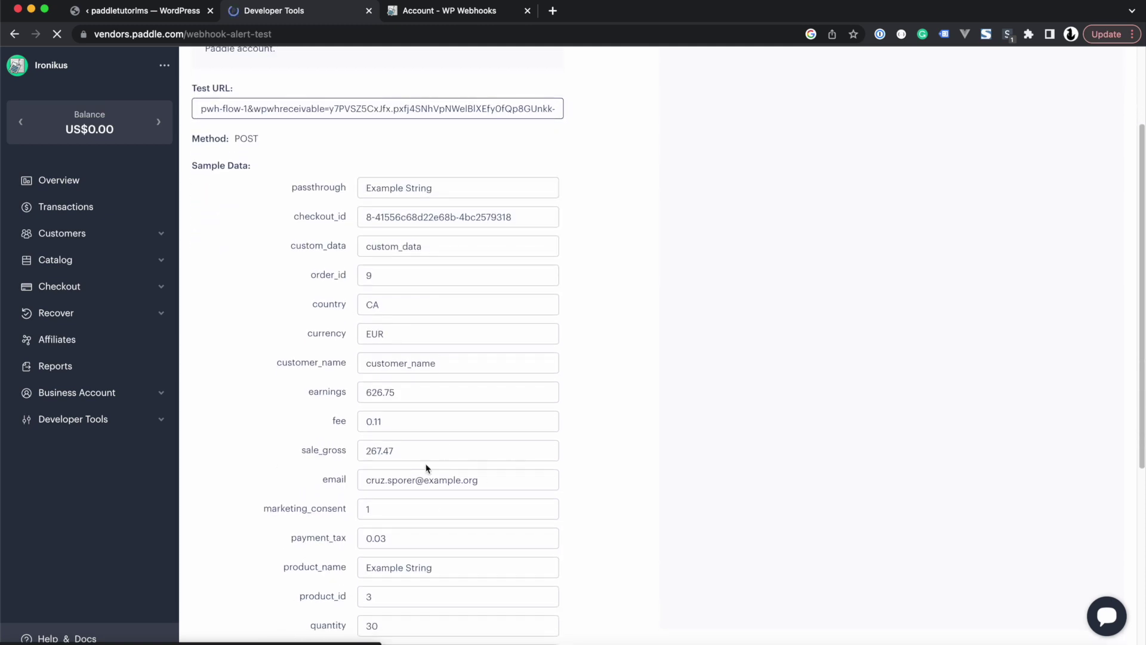
scroll(439, 493, down, 1)
scroll(439, 493, down, 3)
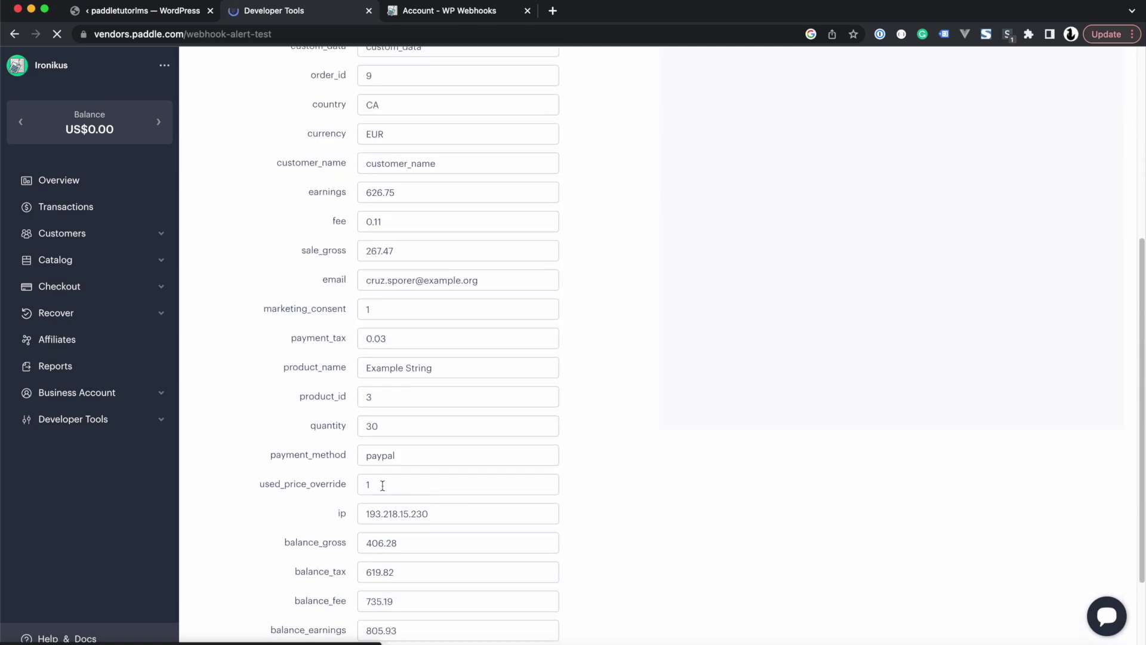
scroll(382, 483, down, 2)
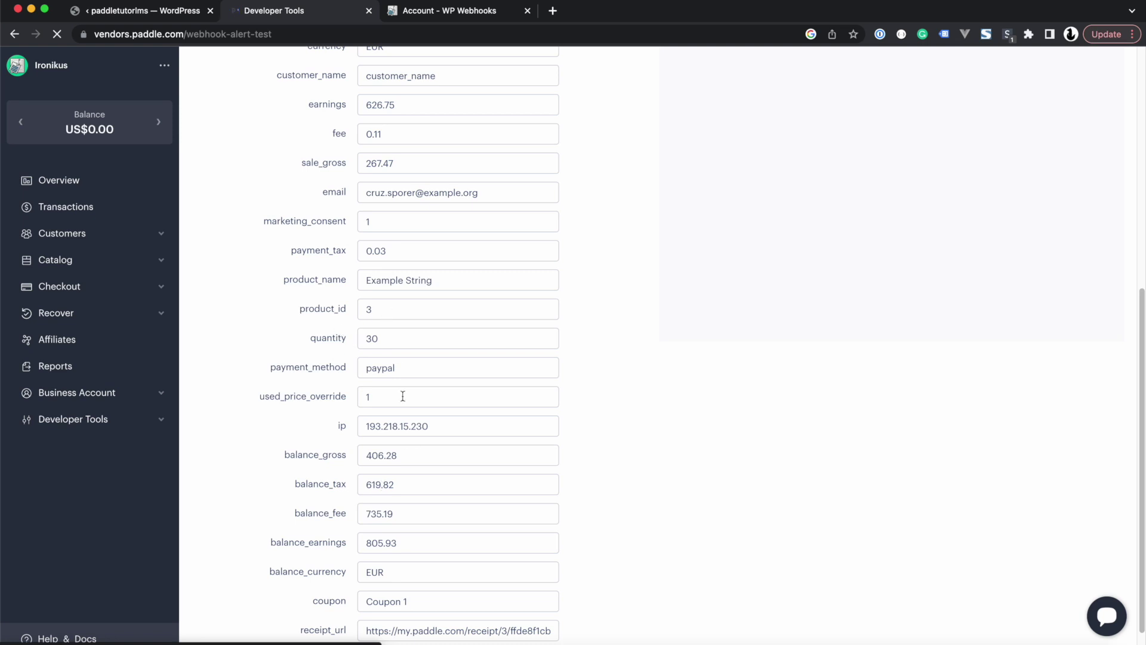
scroll(402, 448, up, 3)
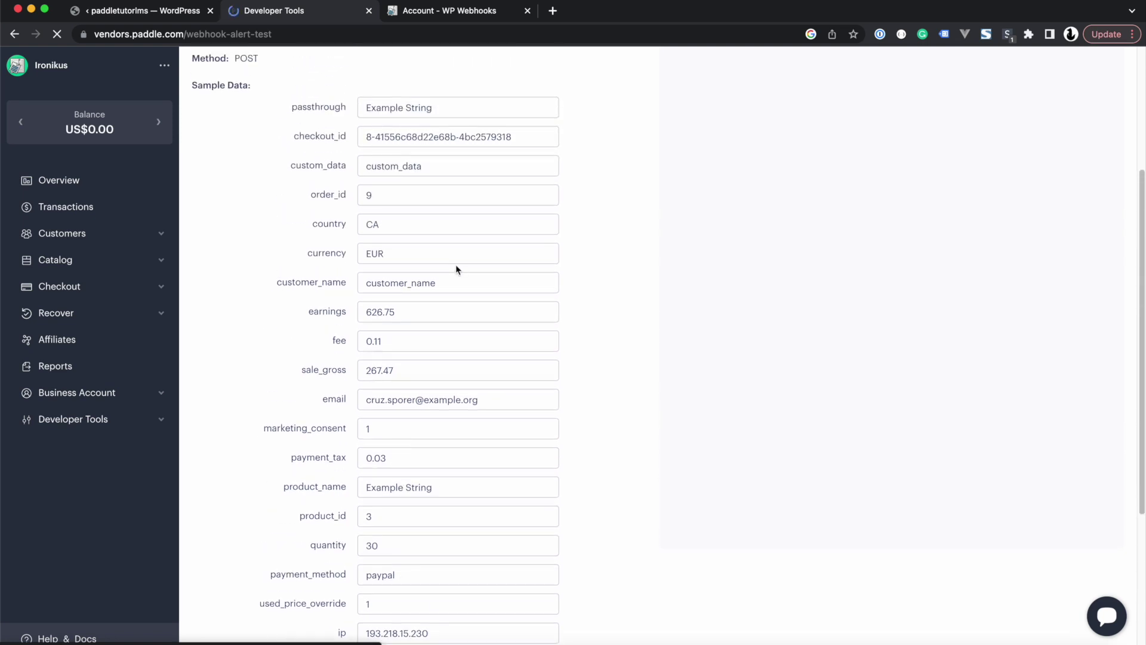
double_click(415, 288)
text(Jann)
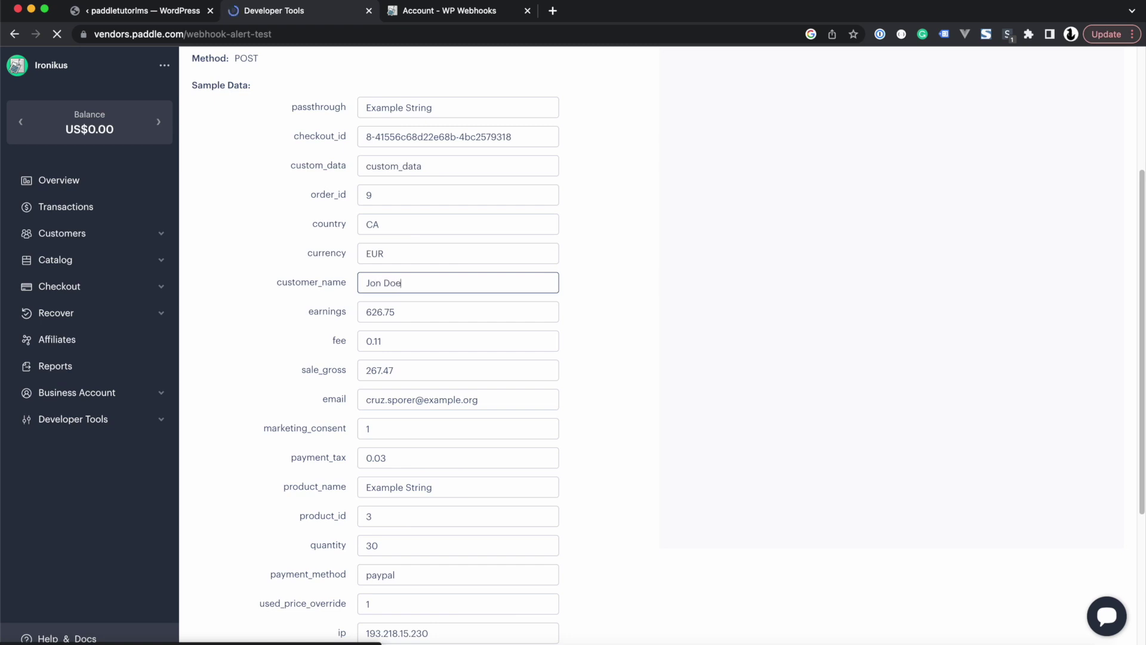
double_click(413, 398)
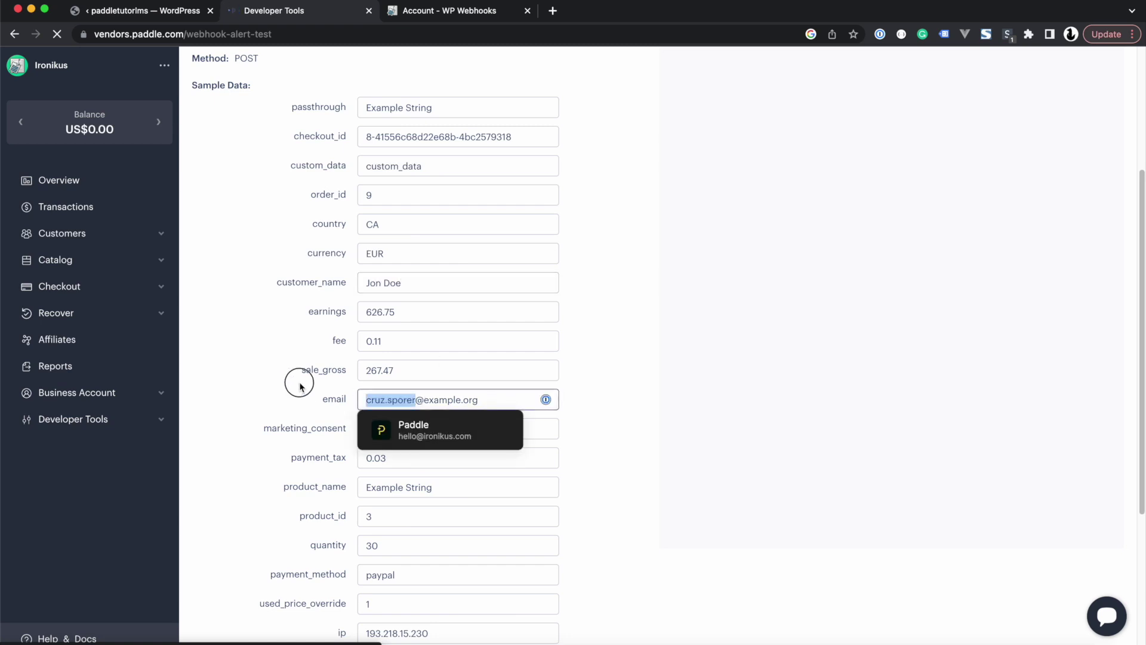
text(jon.doe)
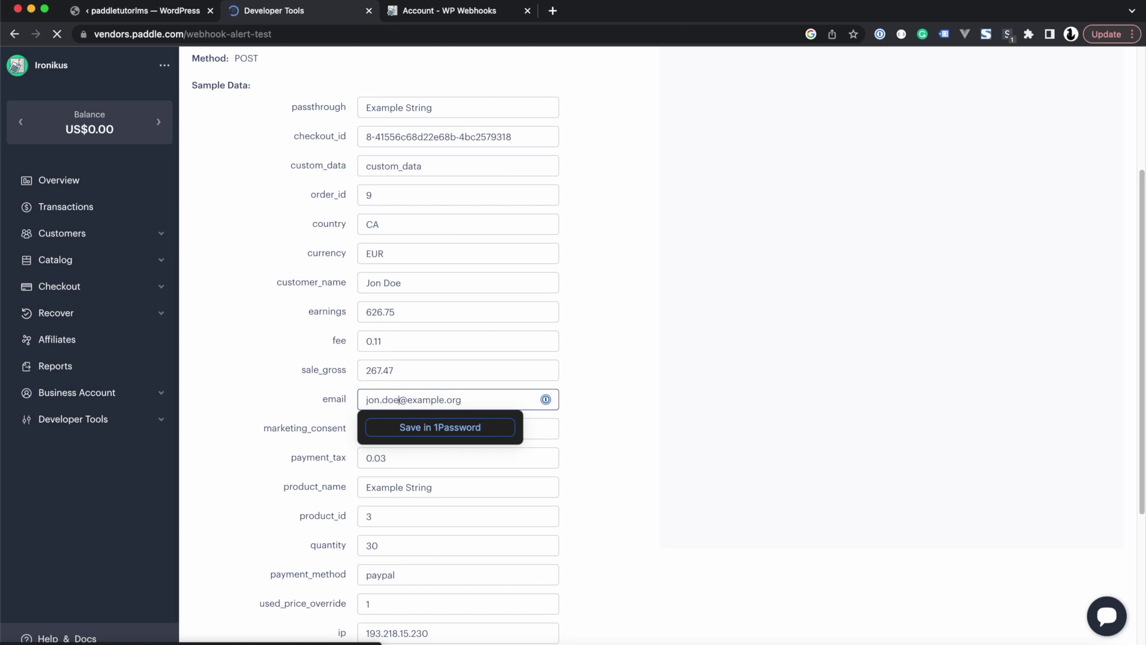
Call the simulated Payment Success webhook with the edited sample data
scroll(652, 352, up, 3)
scroll(625, 345, down, 5)
scroll(567, 357, down, 3)
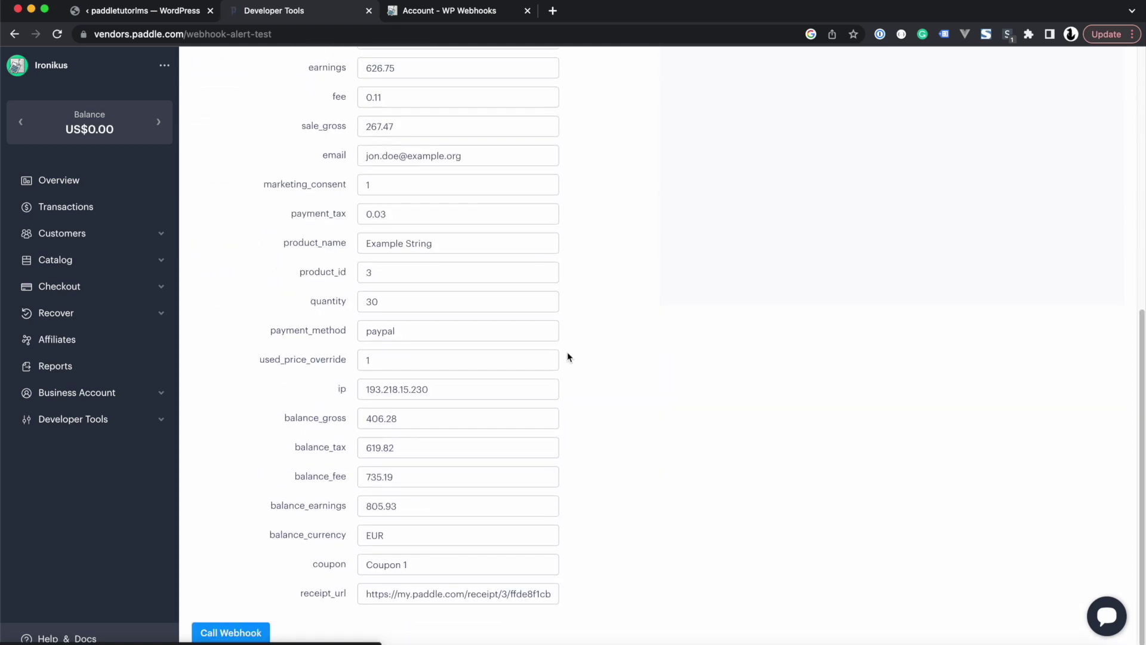
click(242, 637)
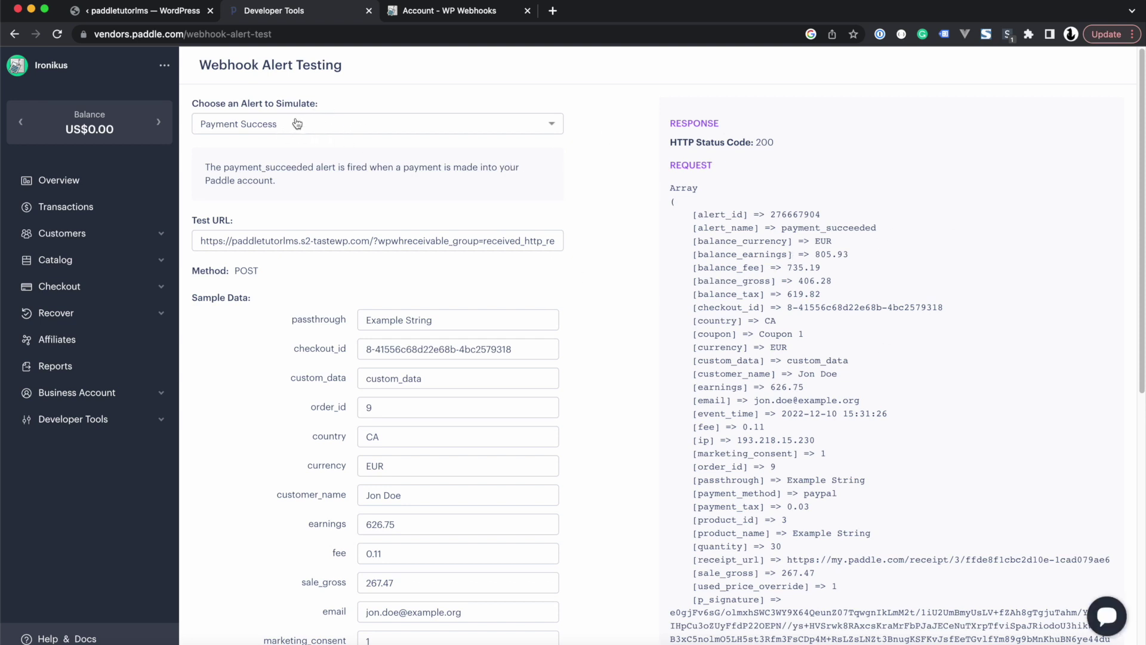
Switch back to the WordPress flow editor and save the trigger settings fields, continuing to the trigger test
click(172, 16)
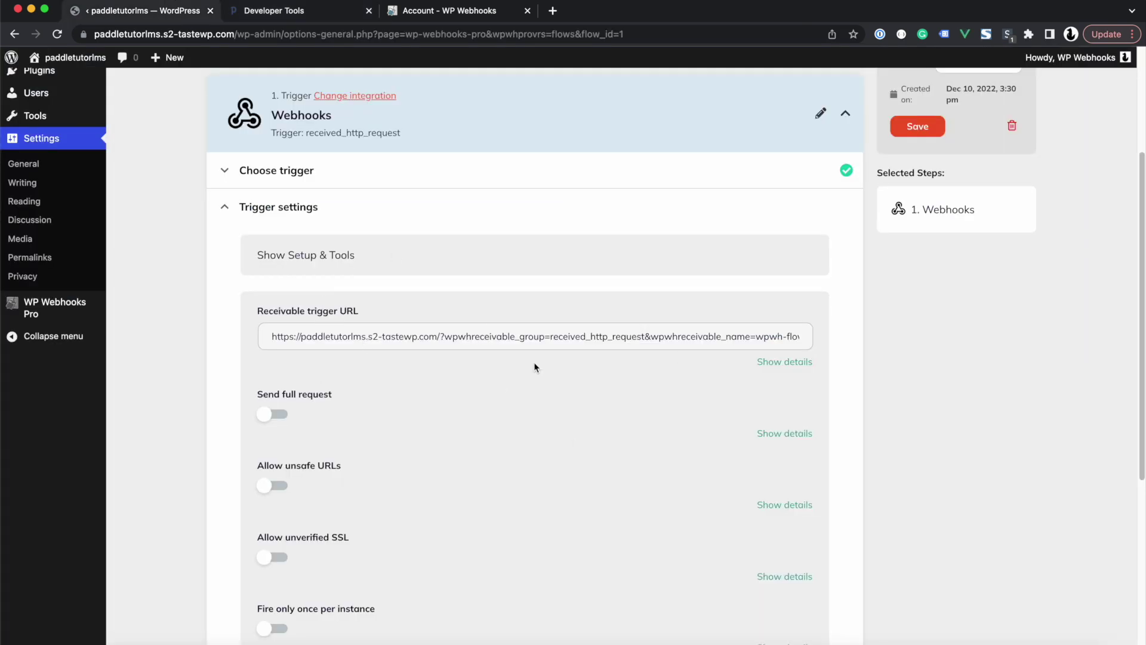
scroll(388, 488, down, 5)
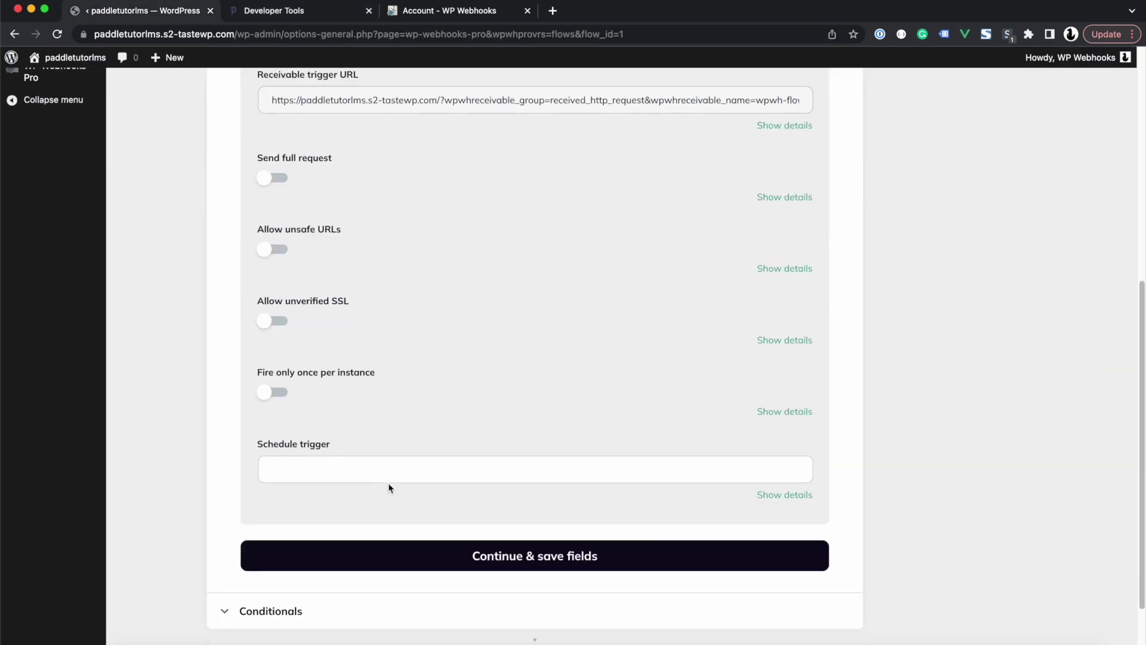
scroll(541, 359, up, 4)
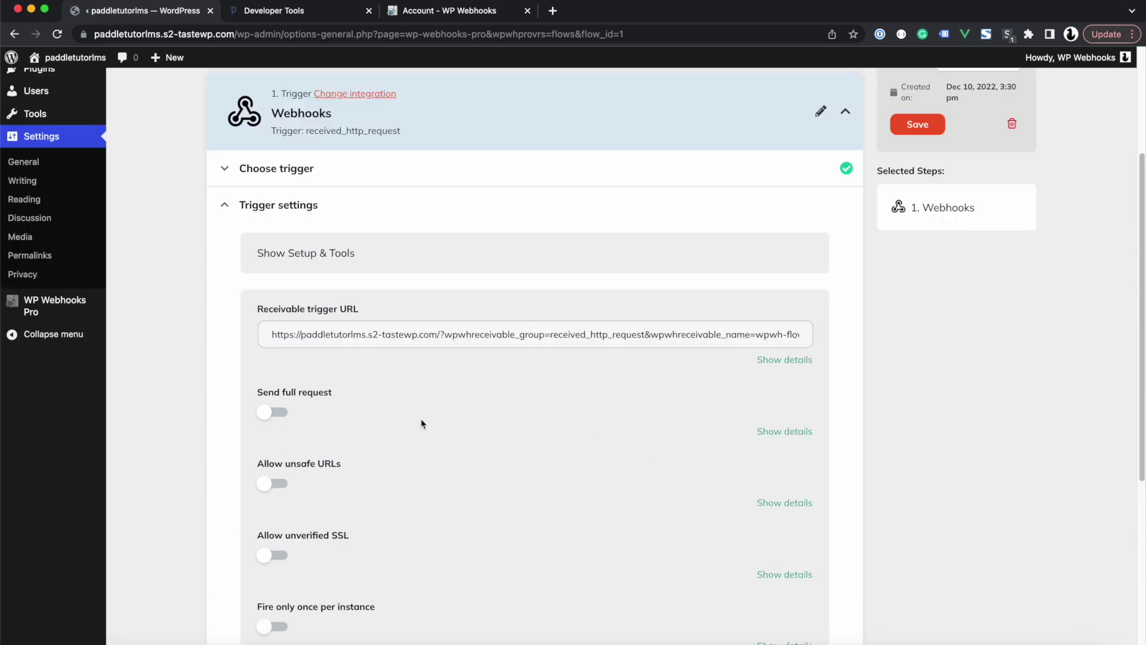
scroll(422, 418, down, 6)
click(460, 478)
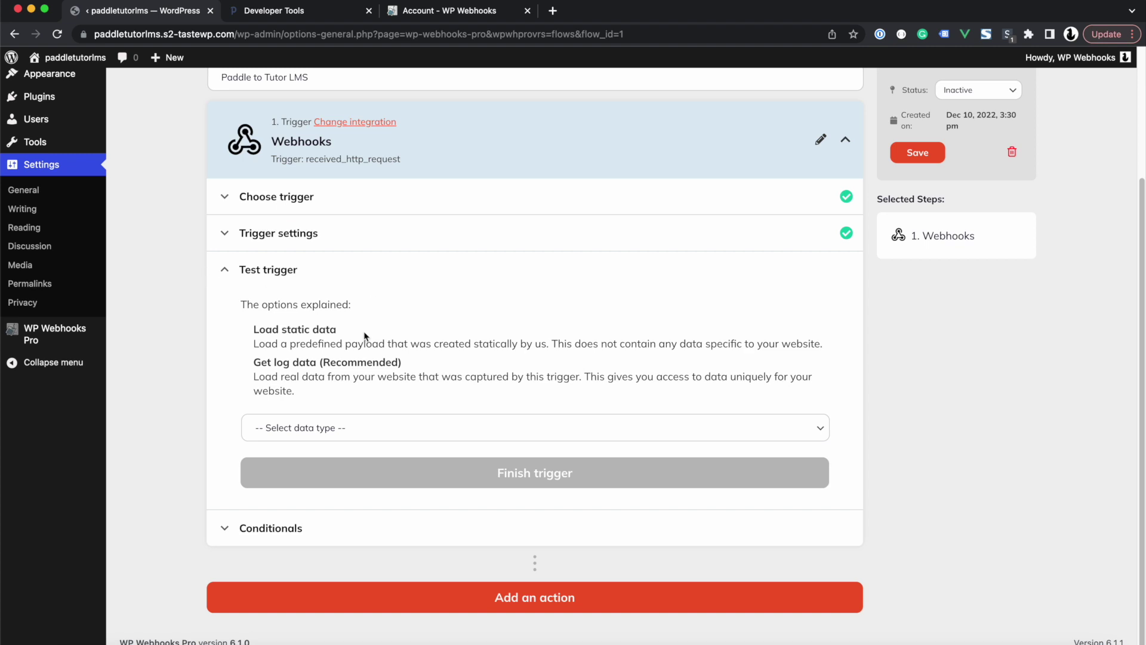
Set the trigger's test data type to Get log data and load Log #1 of December 10, 2022, 3:31 pm
click(302, 13)
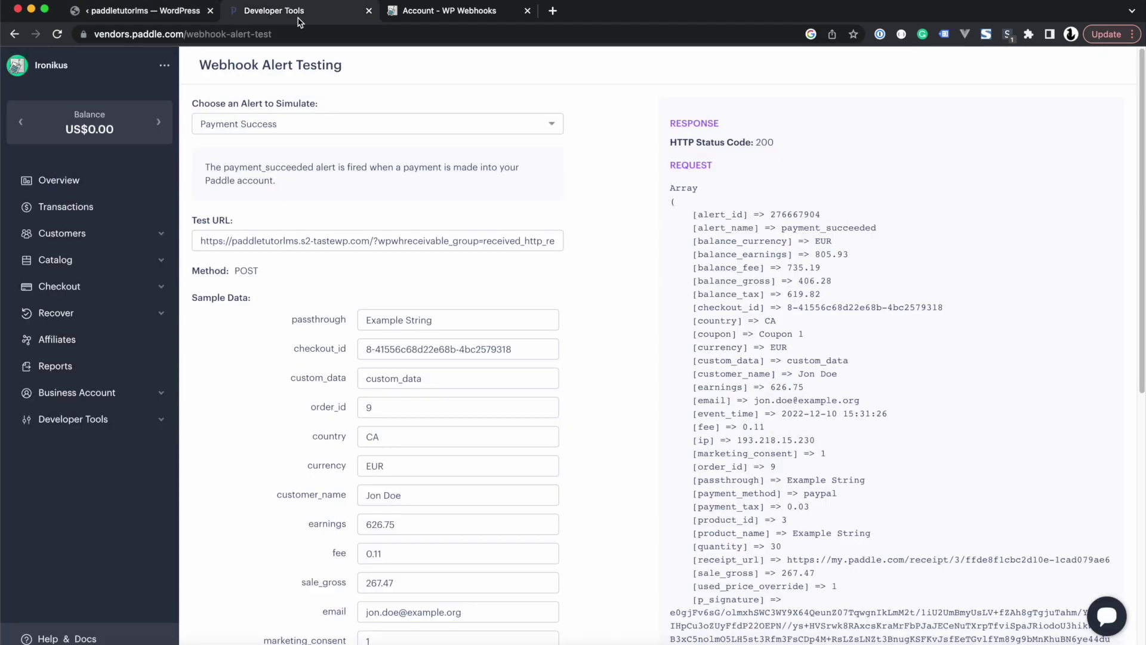
click(120, 13)
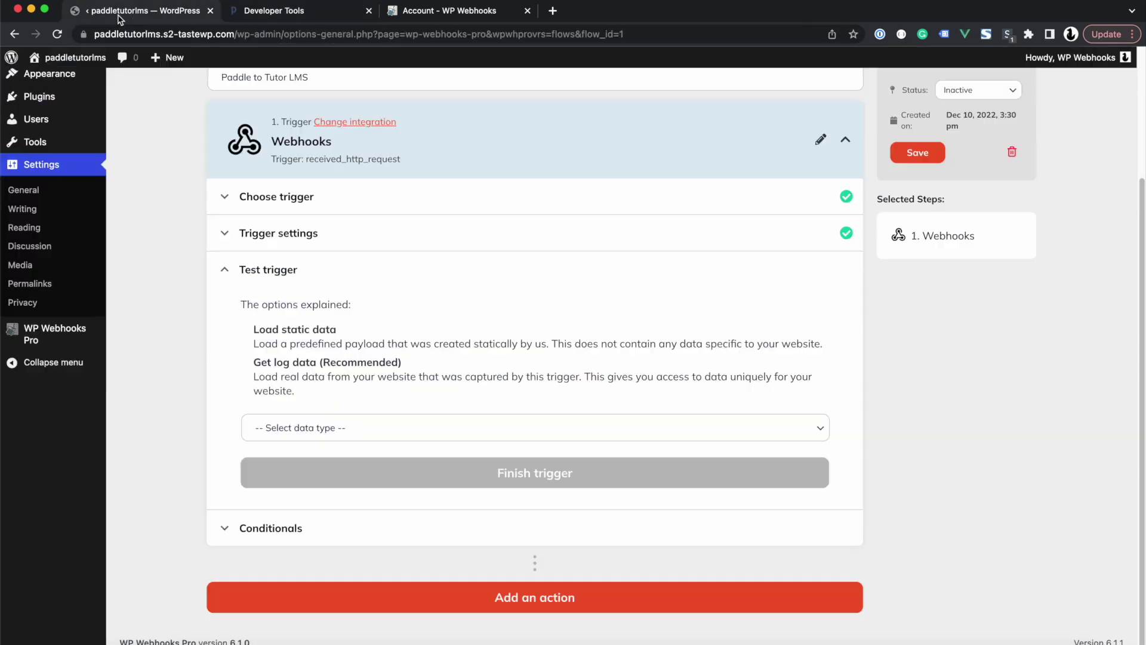
click(278, 441)
click(283, 459)
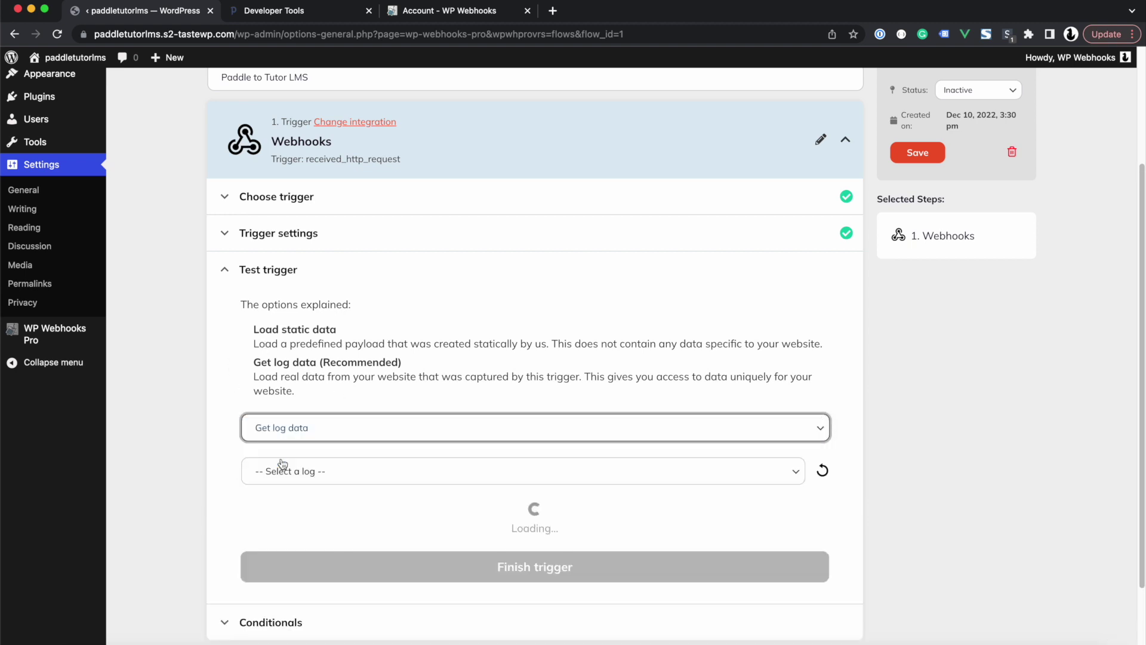
click(283, 470)
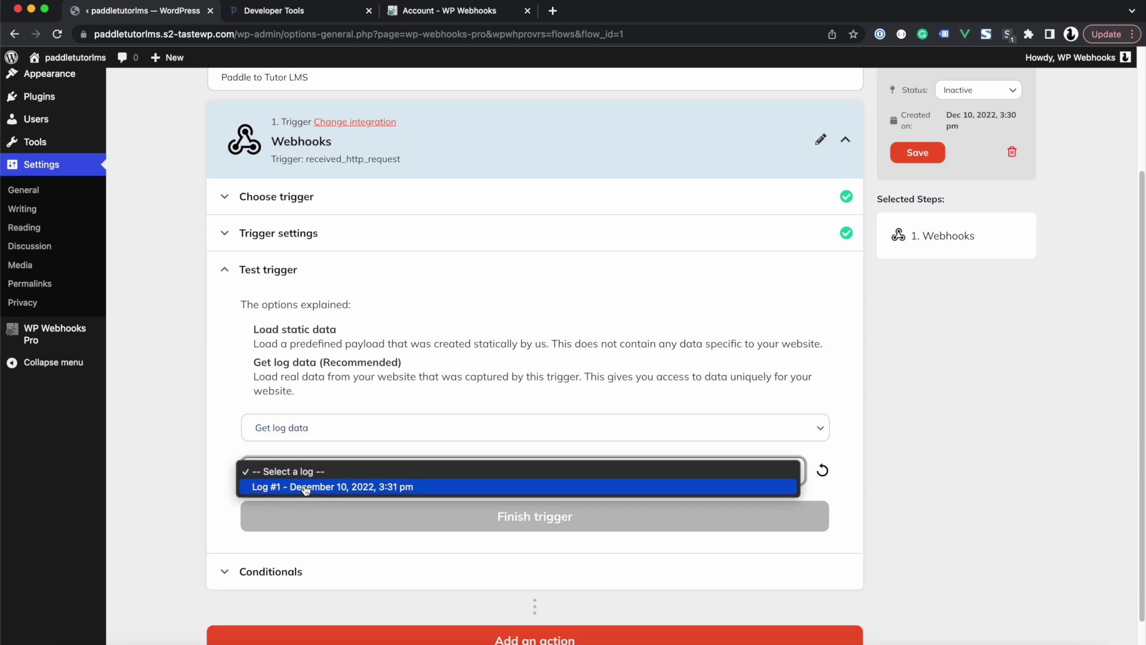
click(305, 490)
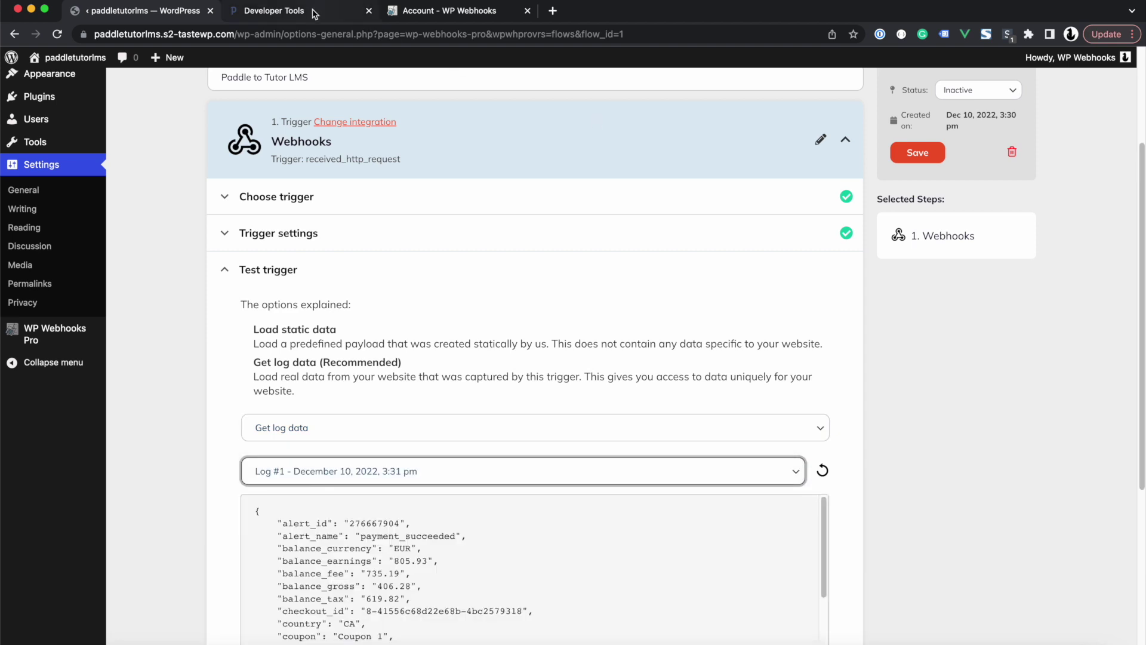
Check the customer name and email in the loaded log payload and finish the trigger
scroll(203, 478, down, 5)
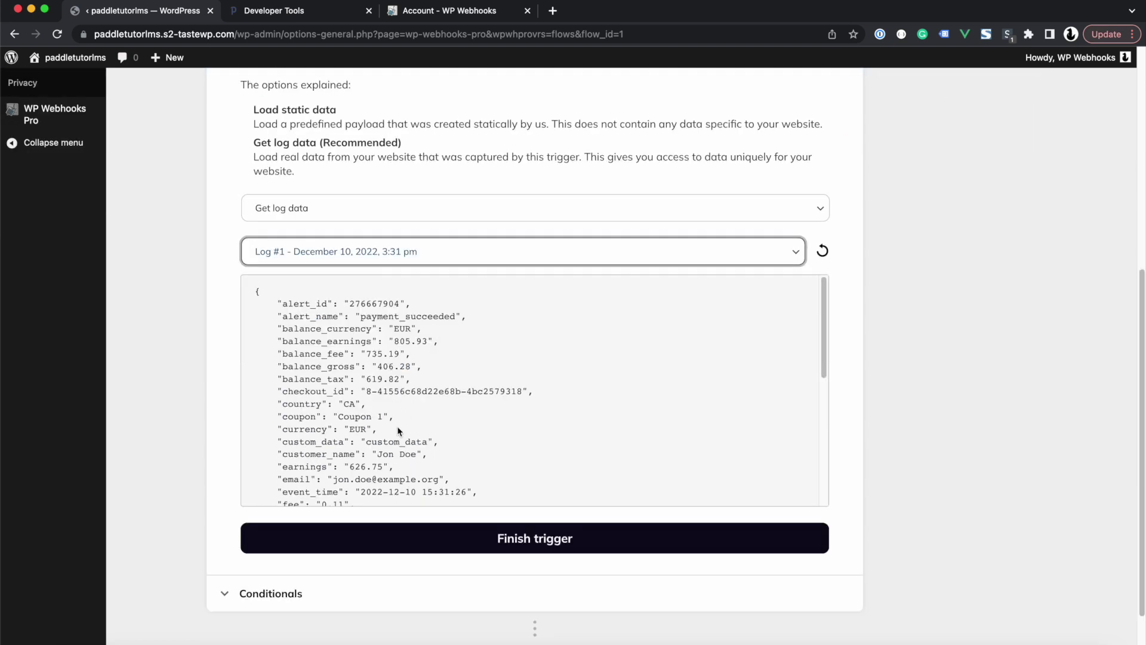
click(353, 454)
drag(418, 456, 377, 456)
scroll(379, 457, down, 3)
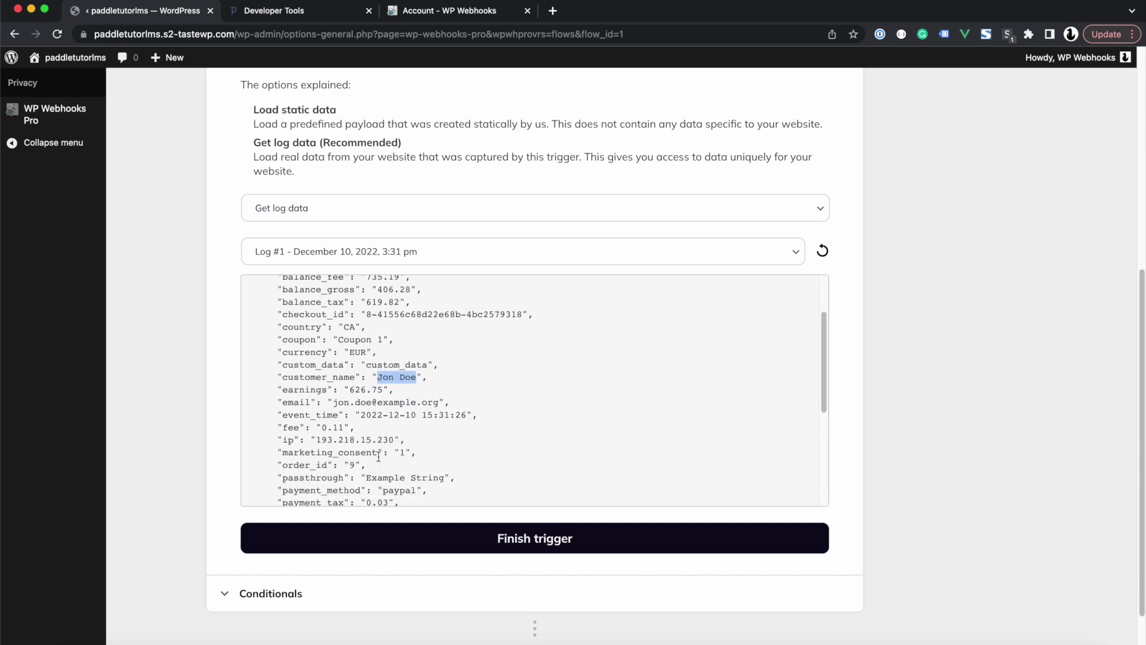
scroll(379, 456, down, 1)
drag(333, 386, 439, 385)
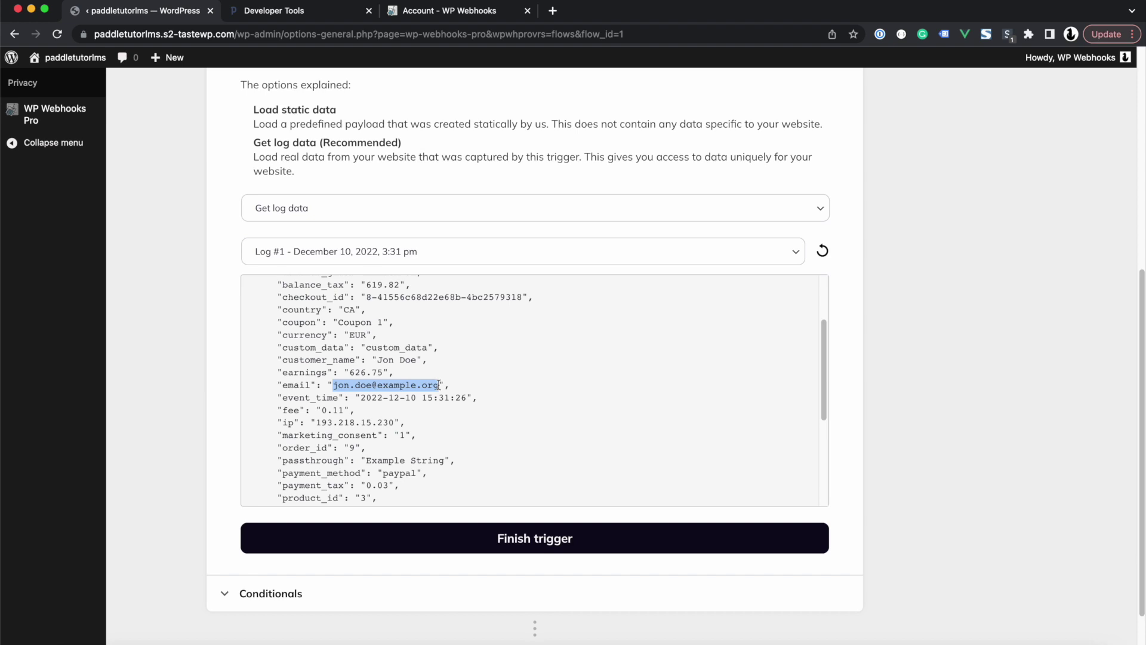
click(533, 540)
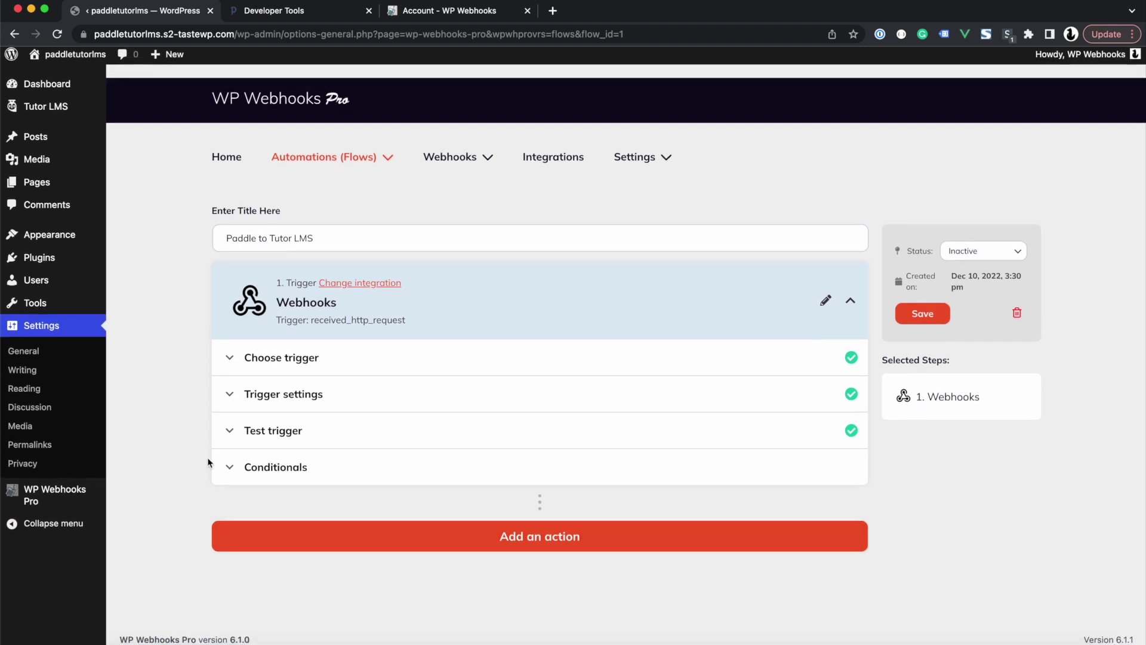
Add a WordPress action after the Webhooks trigger and open its action selection for searching
click(527, 541)
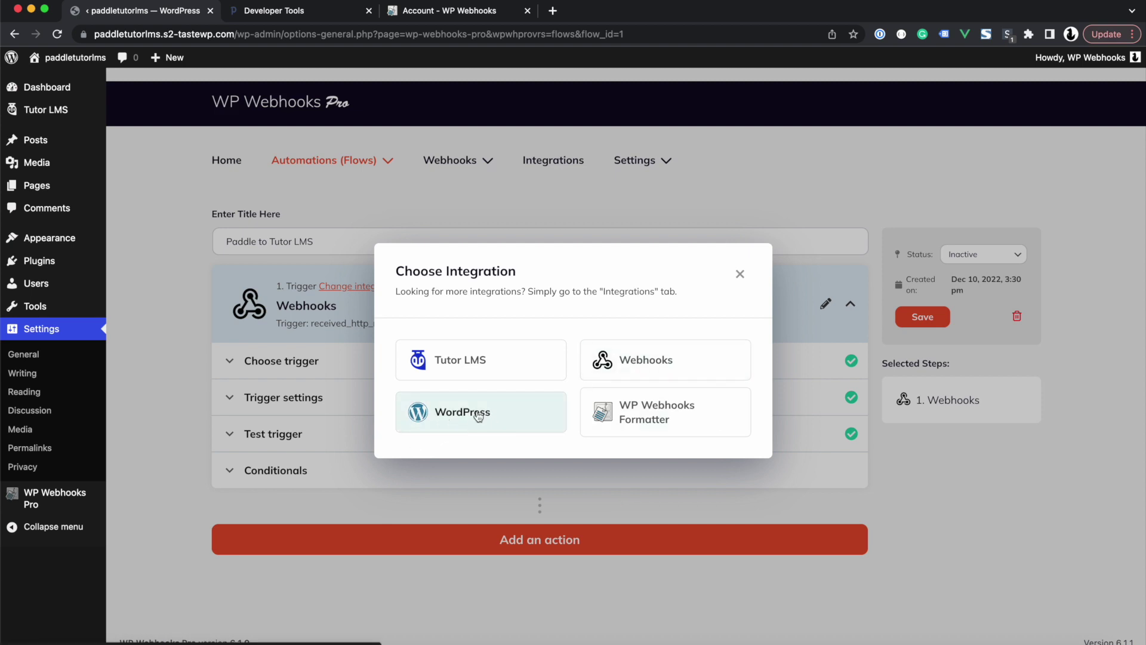
click(478, 416)
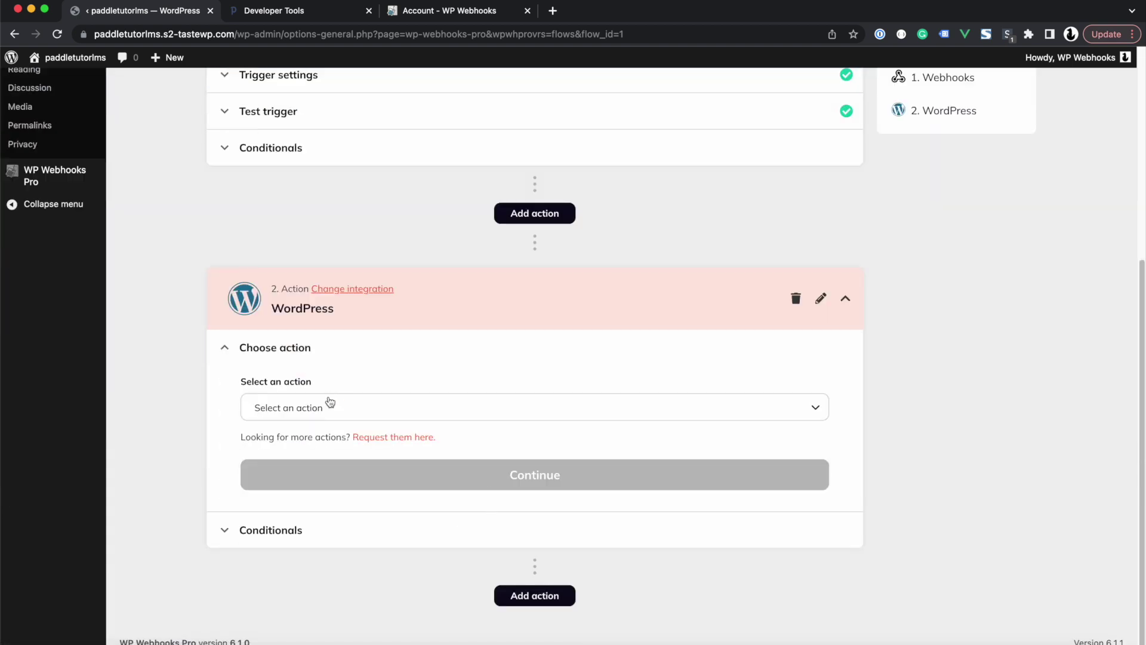
click(330, 405)
click(311, 446)
text(upd)
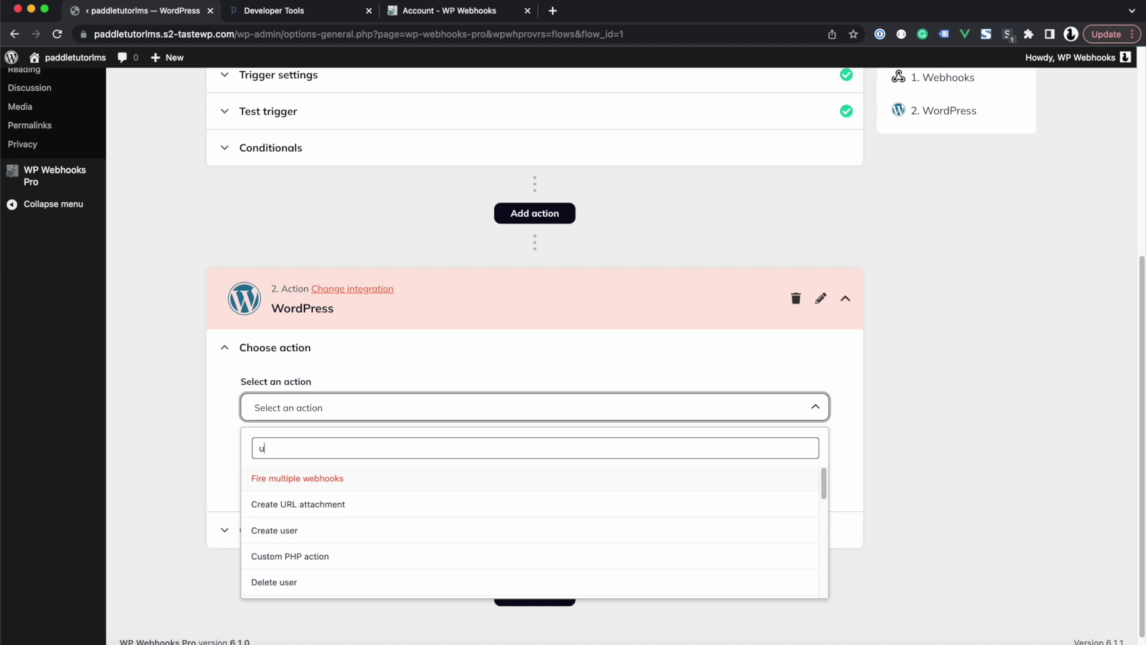
key(BackSpace)
key(BackSpace)
key(BackSpace)
text(create)
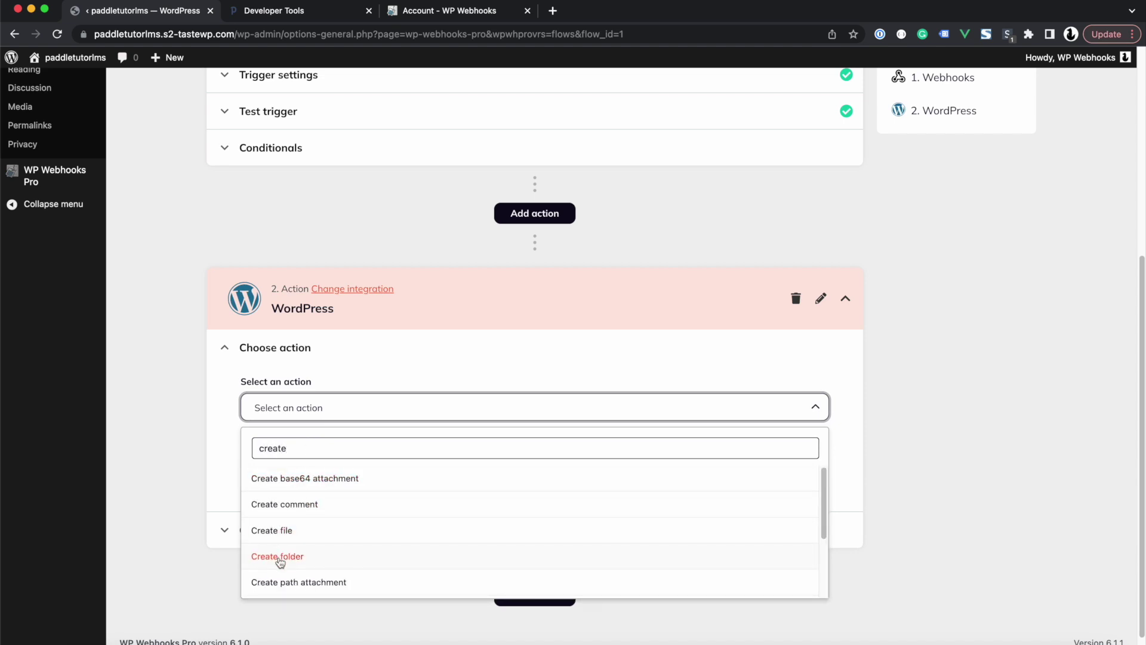
text( u)
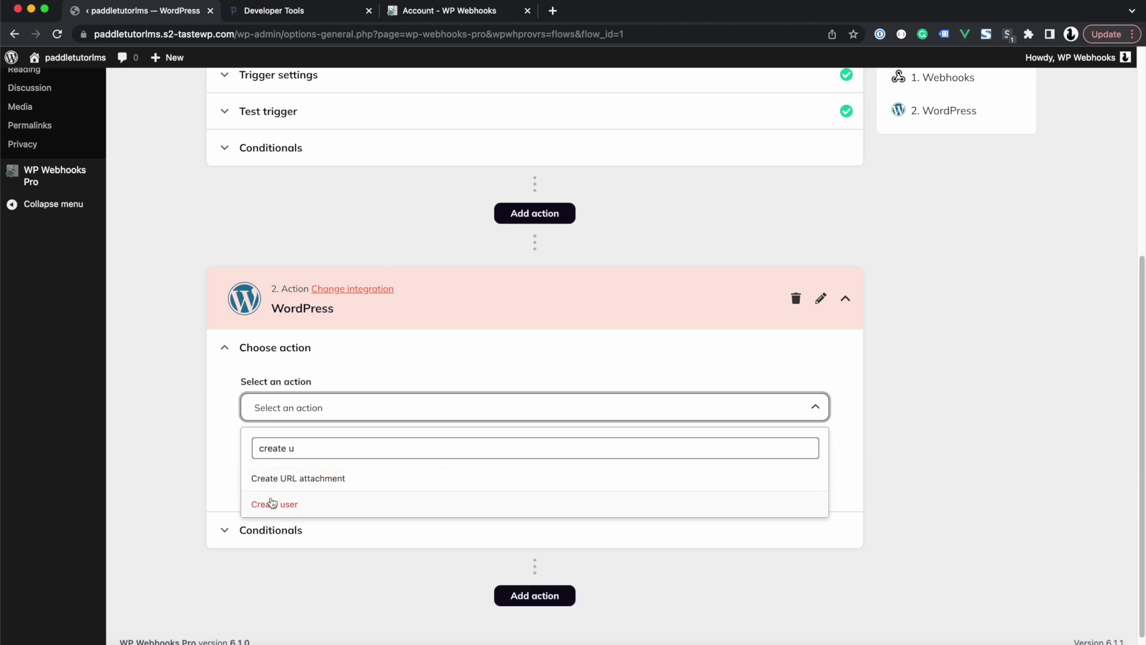
Search the WordPress actions for "update" and choose Update user as the action
triple_click(276, 447)
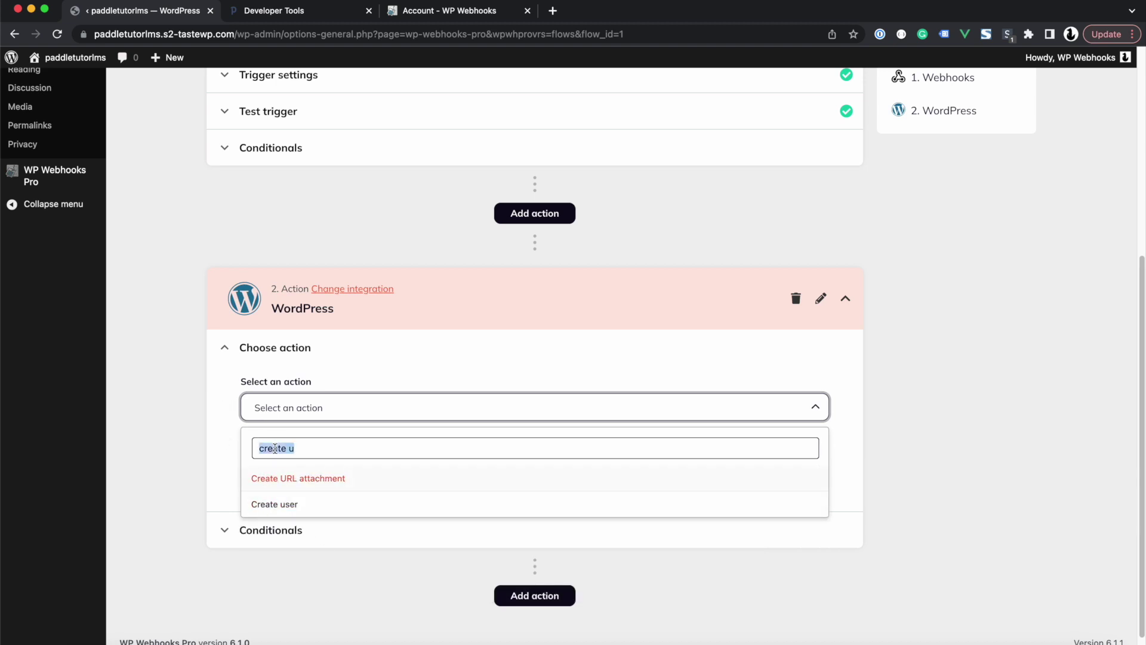
text(update)
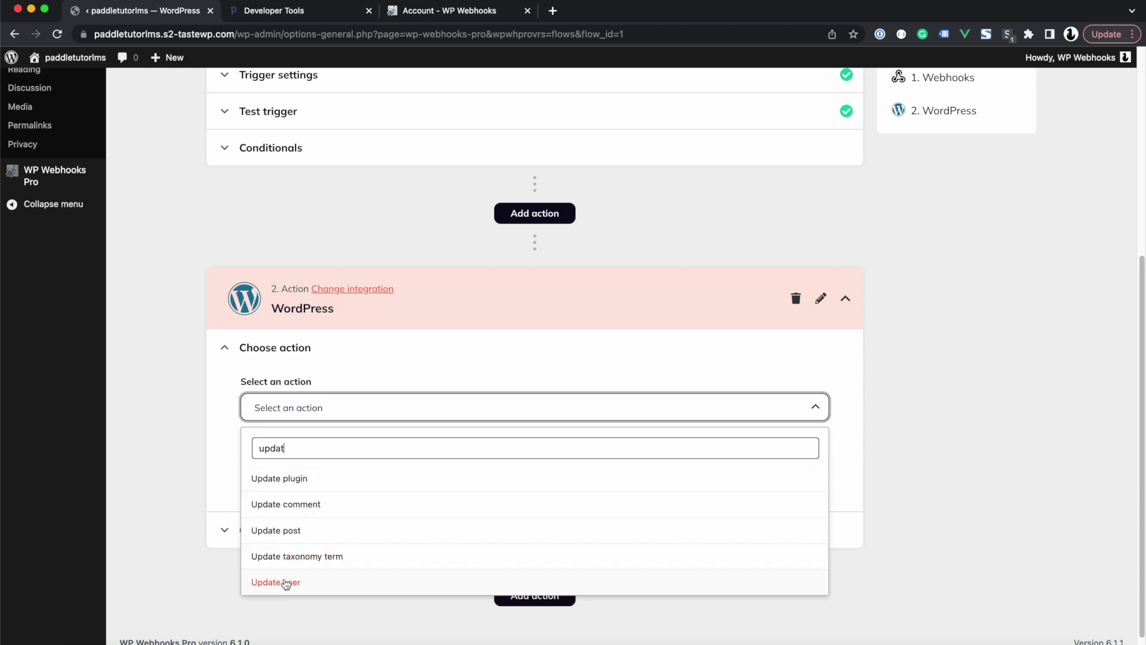
click(286, 582)
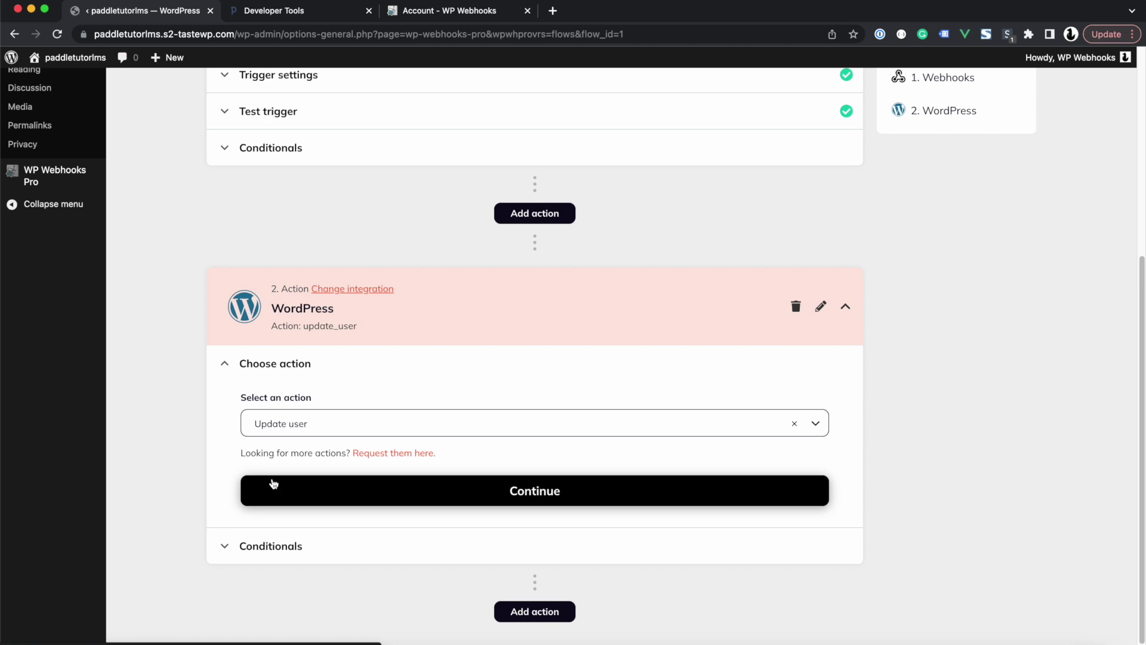
Confirm Update user as the WordPress action and examine the user_id field in its action settings
click(320, 489)
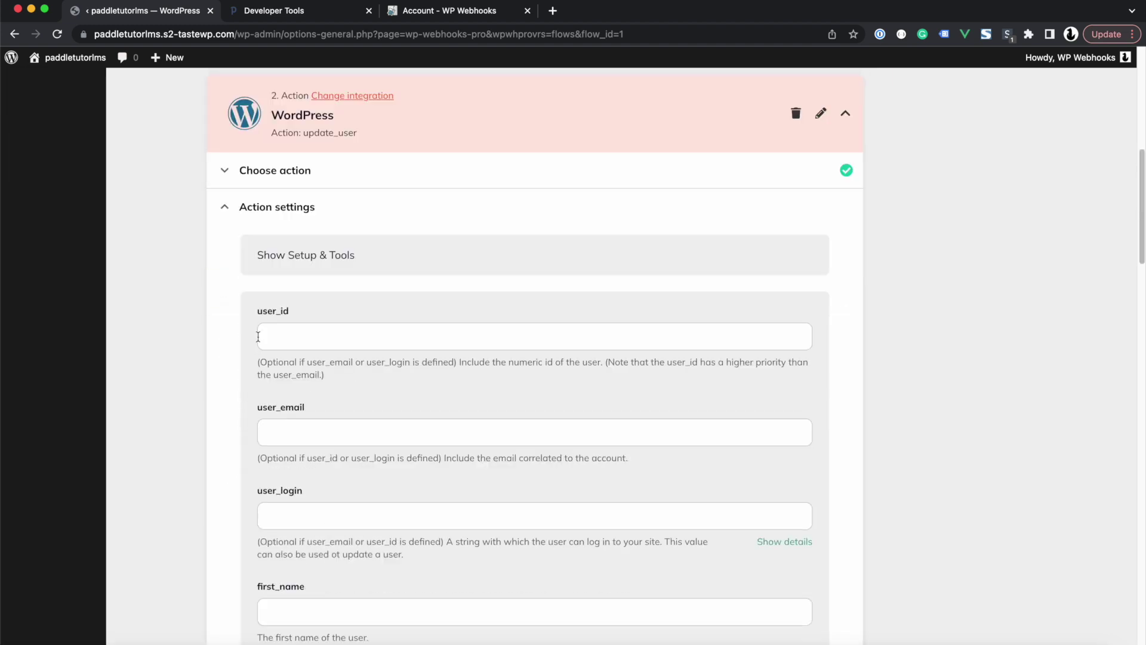
drag(313, 314, 252, 310)
click(243, 318)
Map user_email to the Webhooks trigger's {email} tag, searching for "email" and checking the field against Paddle's sample data
click(285, 434)
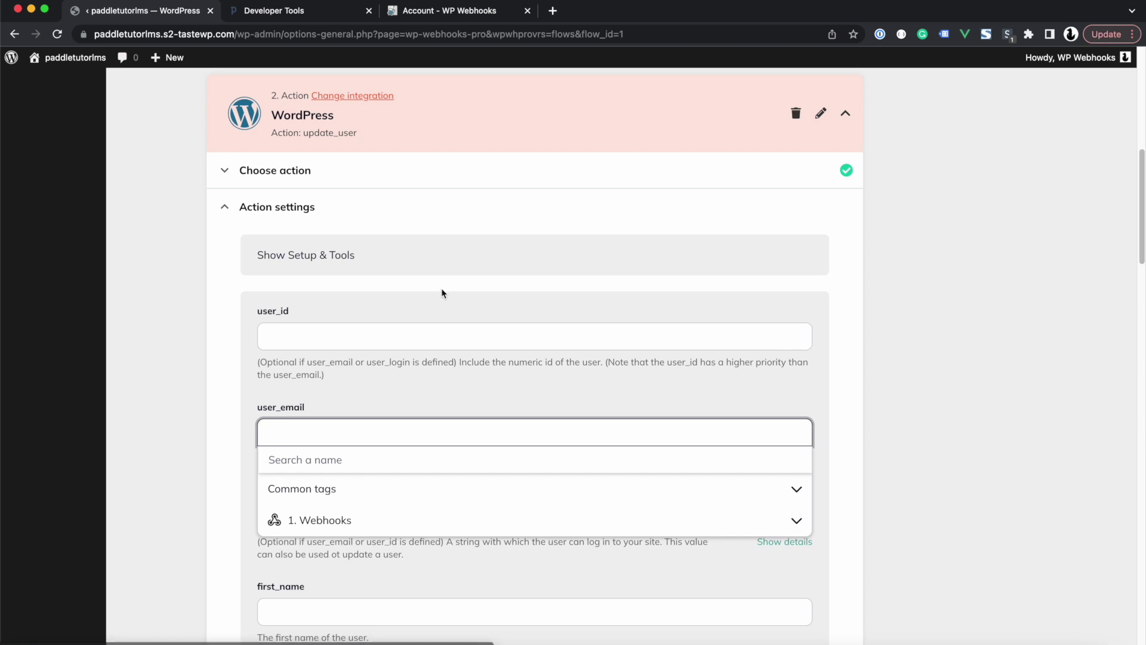
scroll(442, 291, up, 3)
scroll(386, 156, up, 3)
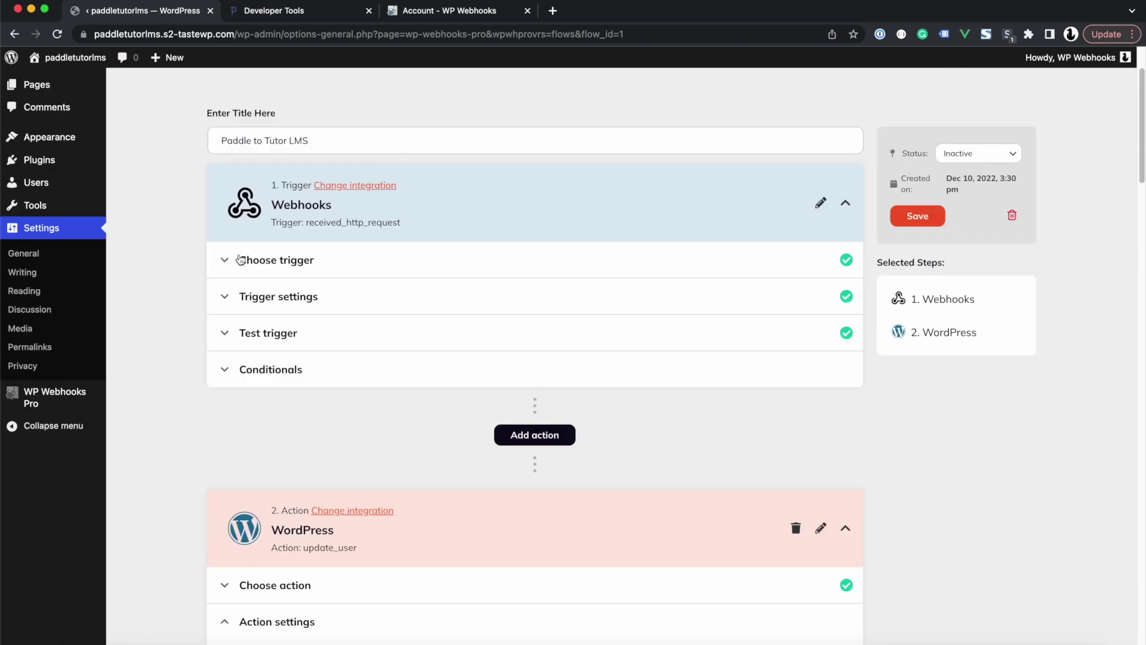
scroll(209, 510, down, 3)
scroll(374, 482, down, 3)
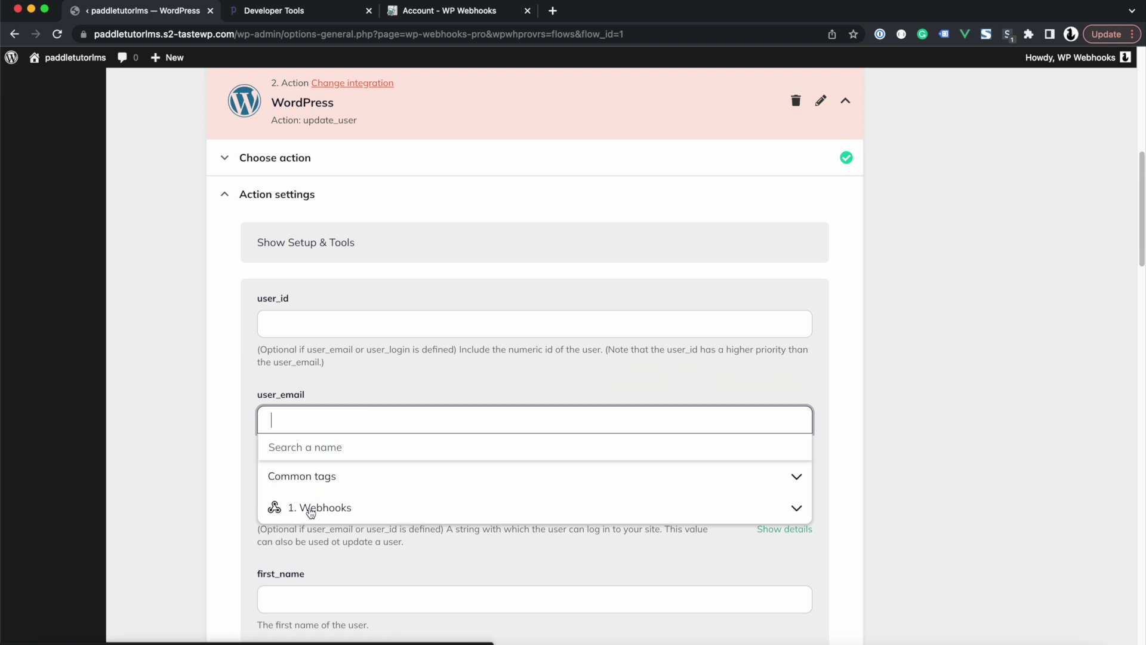
click(311, 508)
click(308, 446)
text(email)
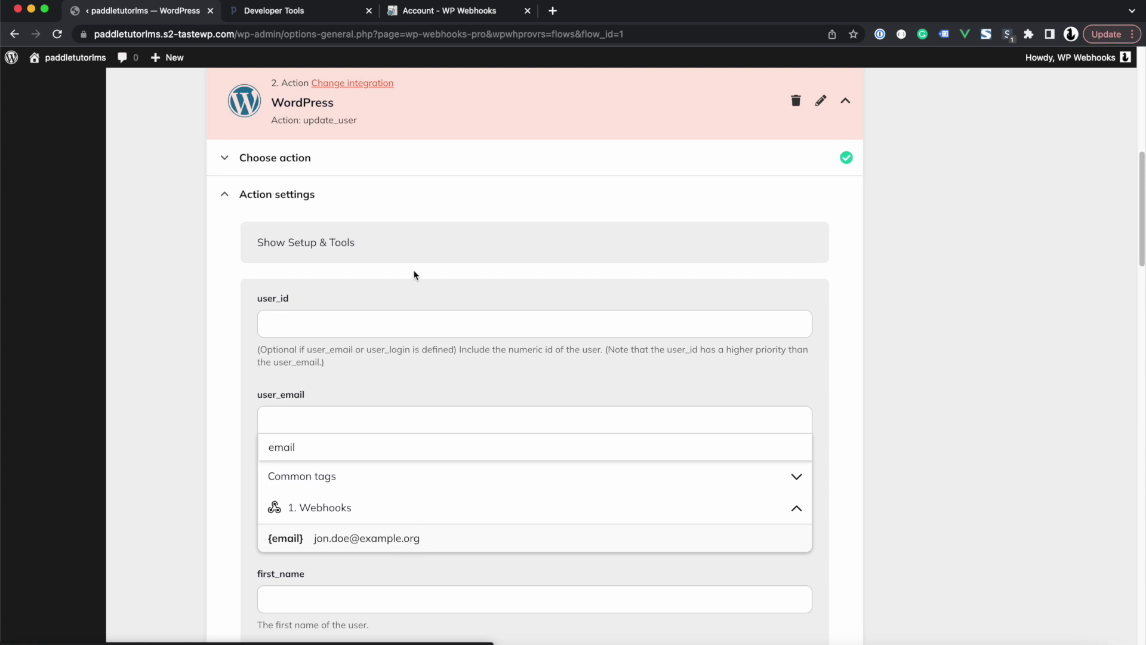
click(310, 19)
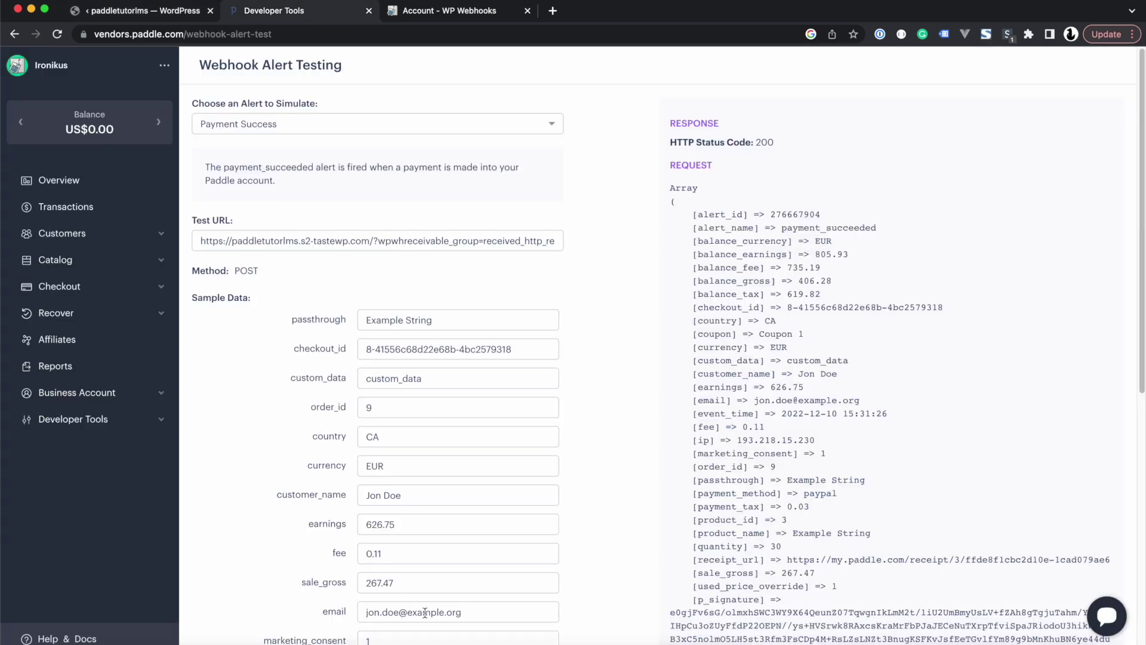
click(166, 15)
click(336, 541)
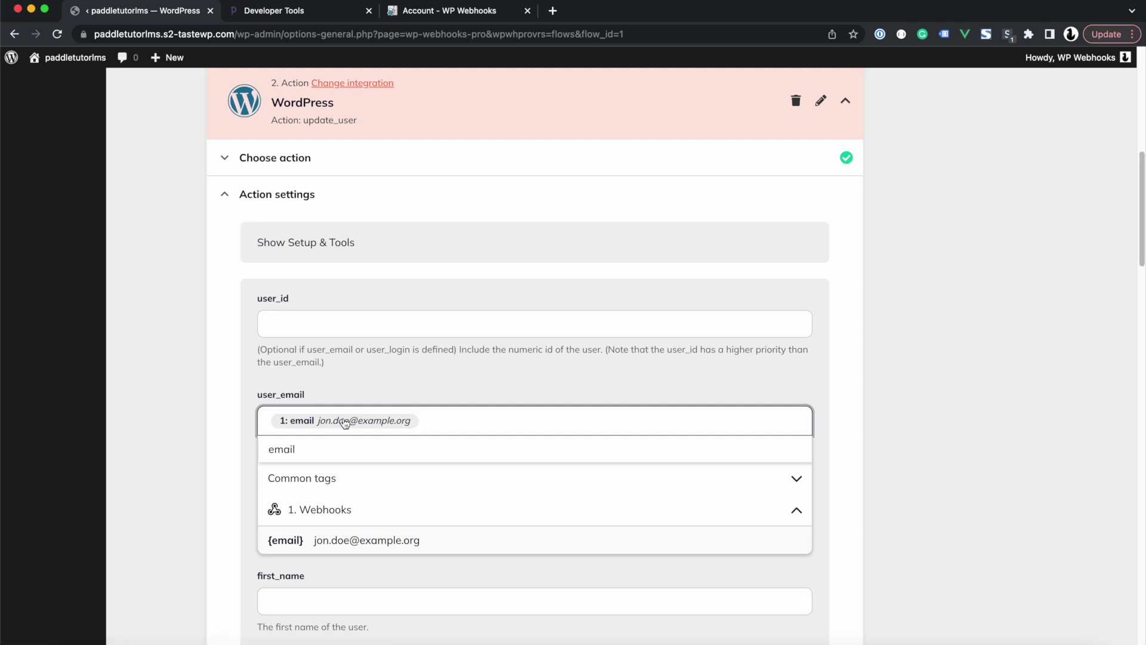
click(418, 381)
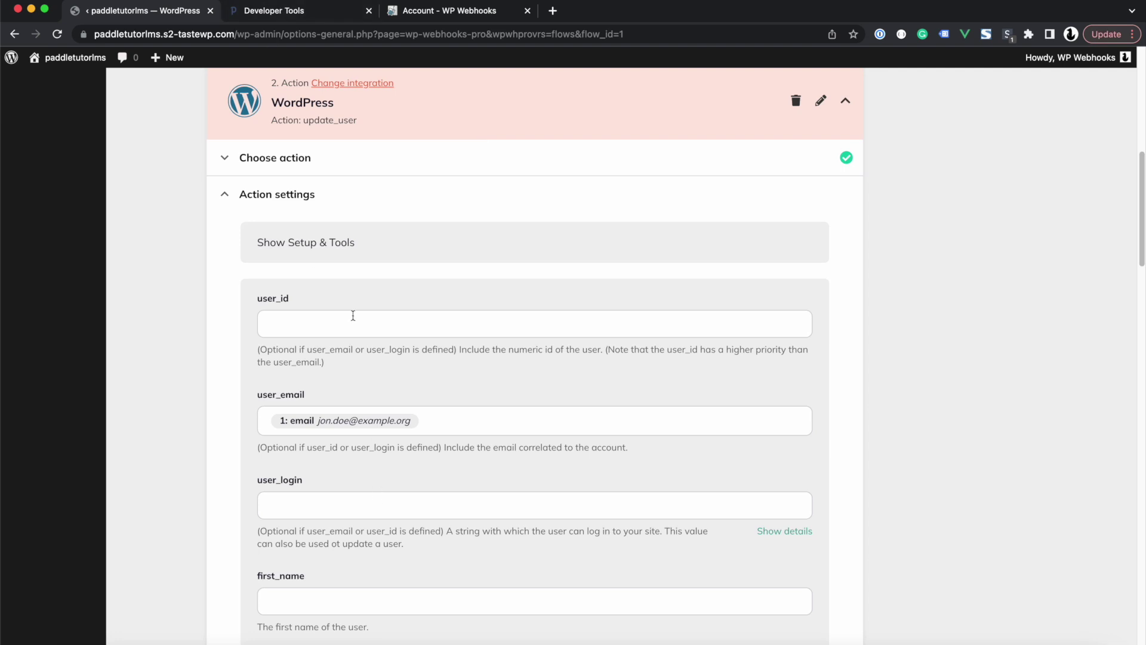
Compare the first_name and last_name fields with the customer_name field in Paddle's webhook sample data, returning to the flow
scroll(349, 474, down, 5)
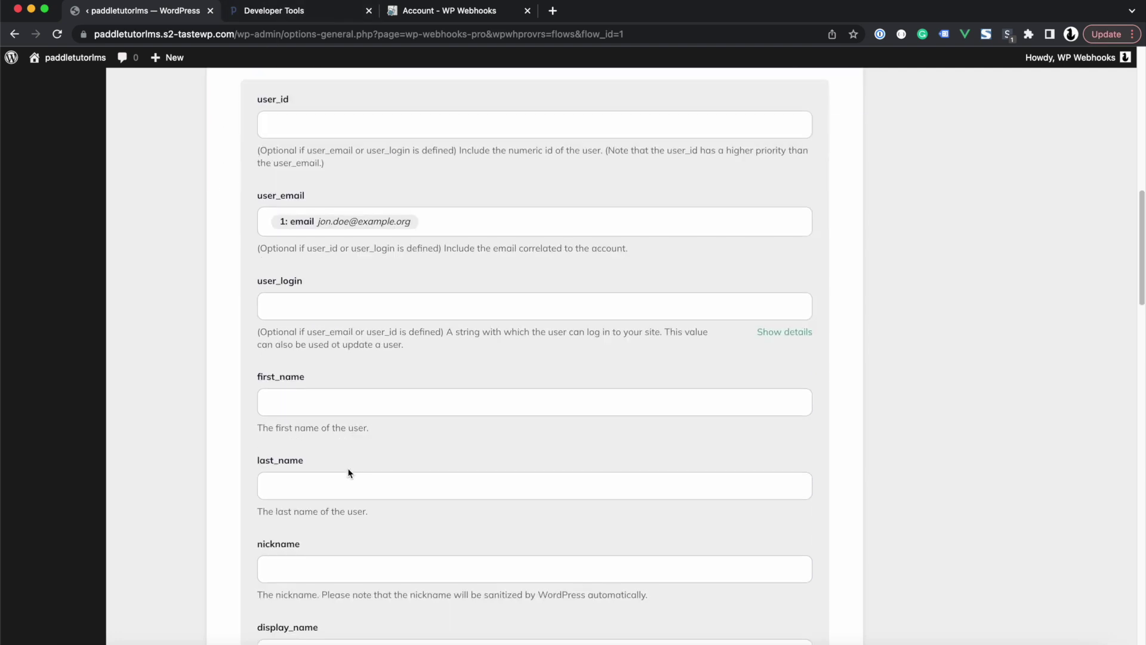
click(311, 402)
click(217, 423)
click(328, 486)
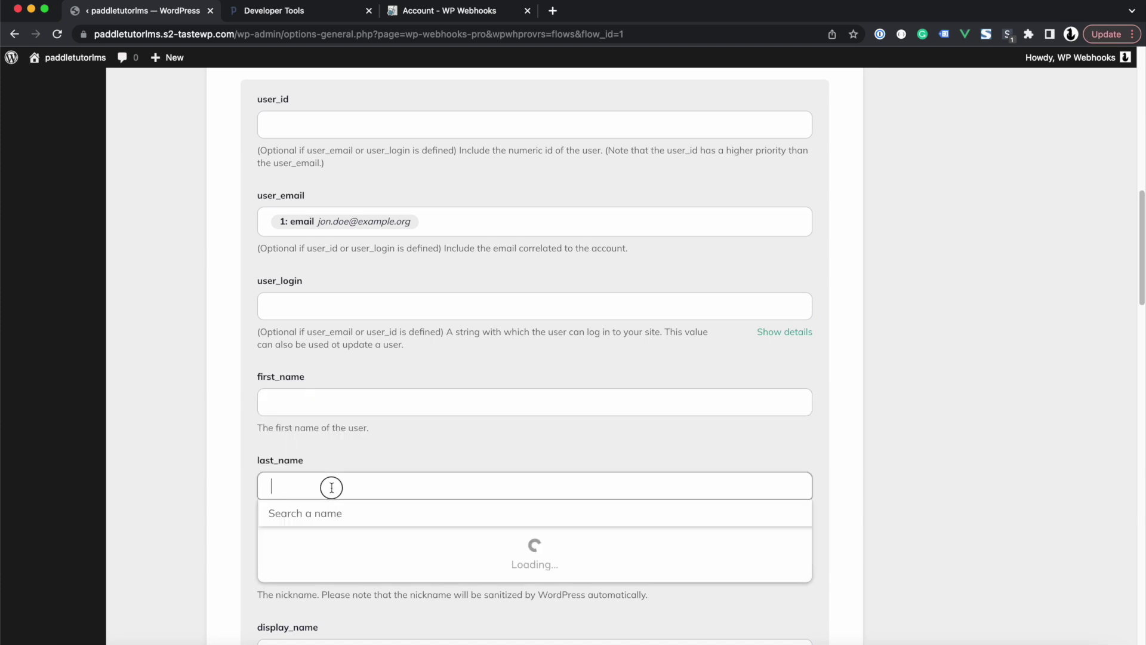
click(225, 485)
click(351, 19)
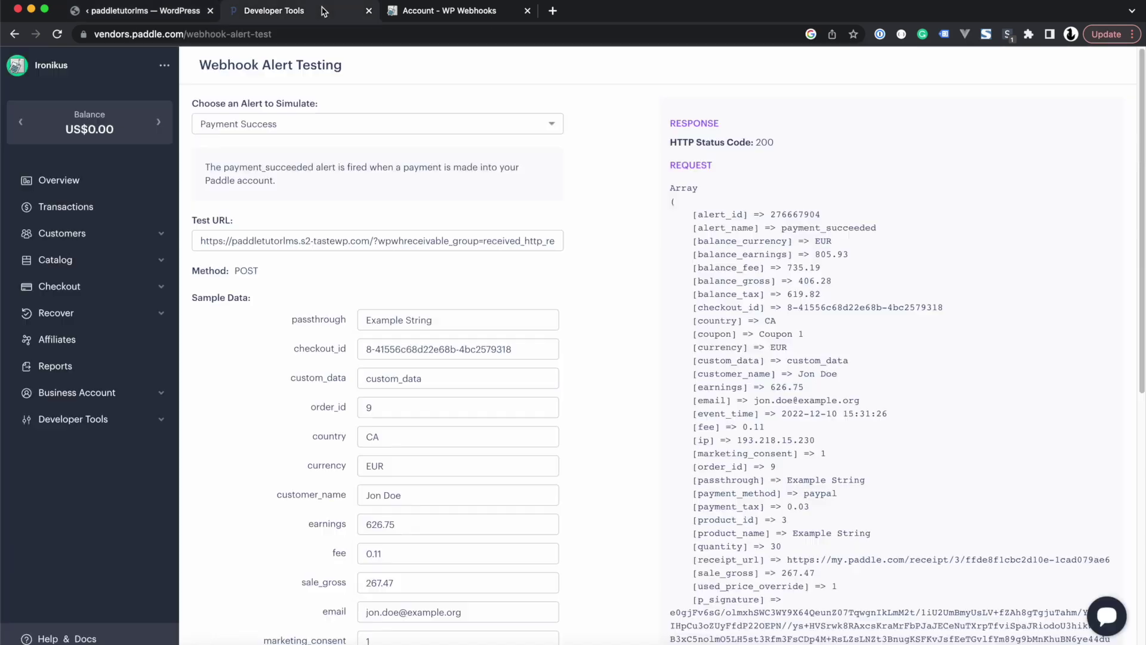
drag(418, 495, 353, 497)
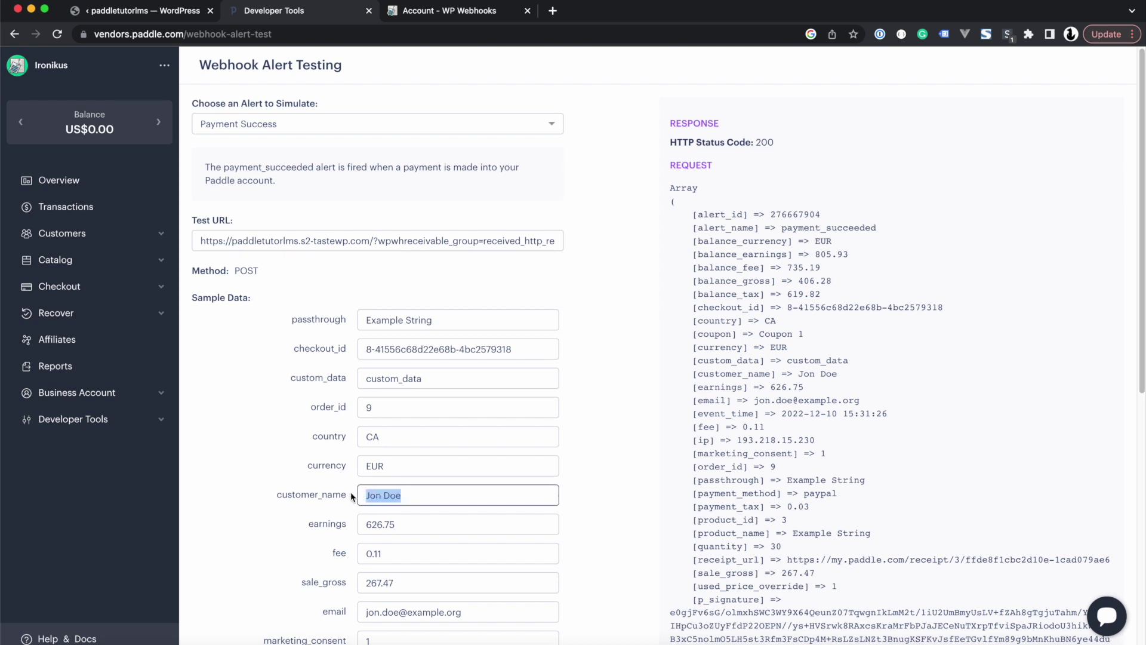
click(264, 436)
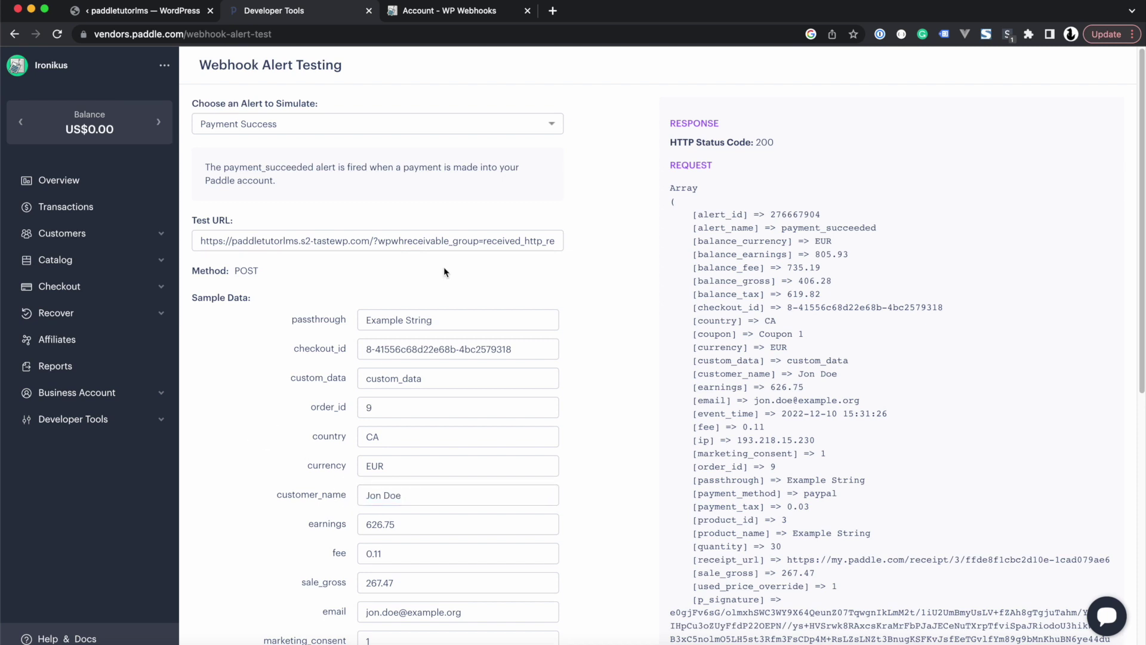
click(171, 13)
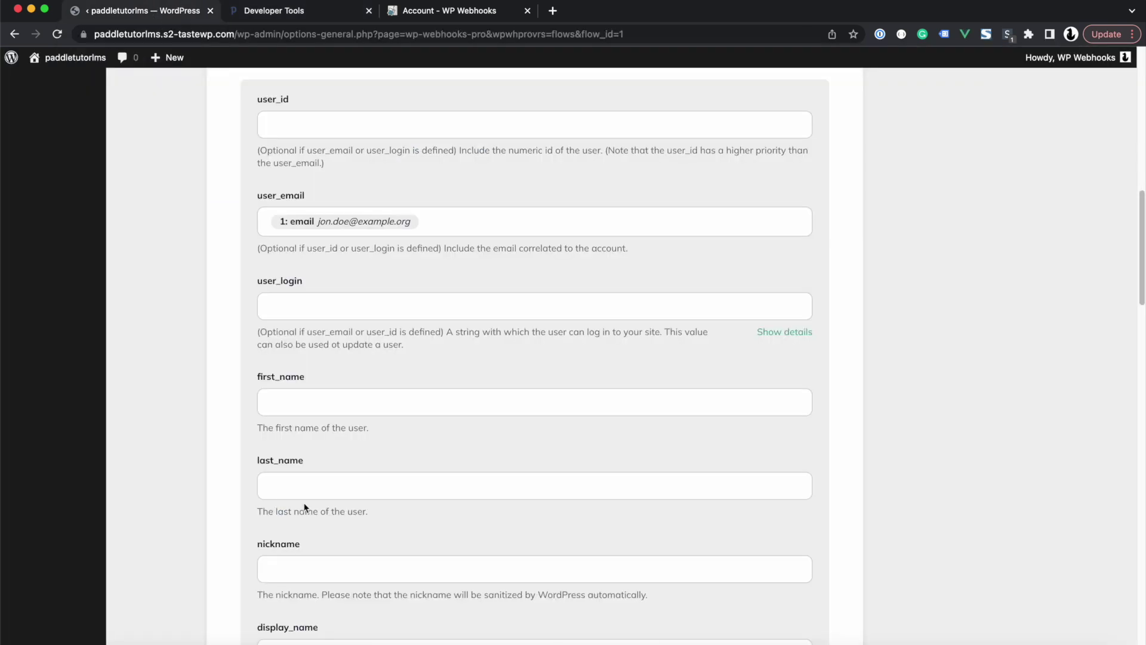
Map display_name to the Webhooks trigger's {customer_name} tag, searching for "name"
scroll(304, 506, down, 4)
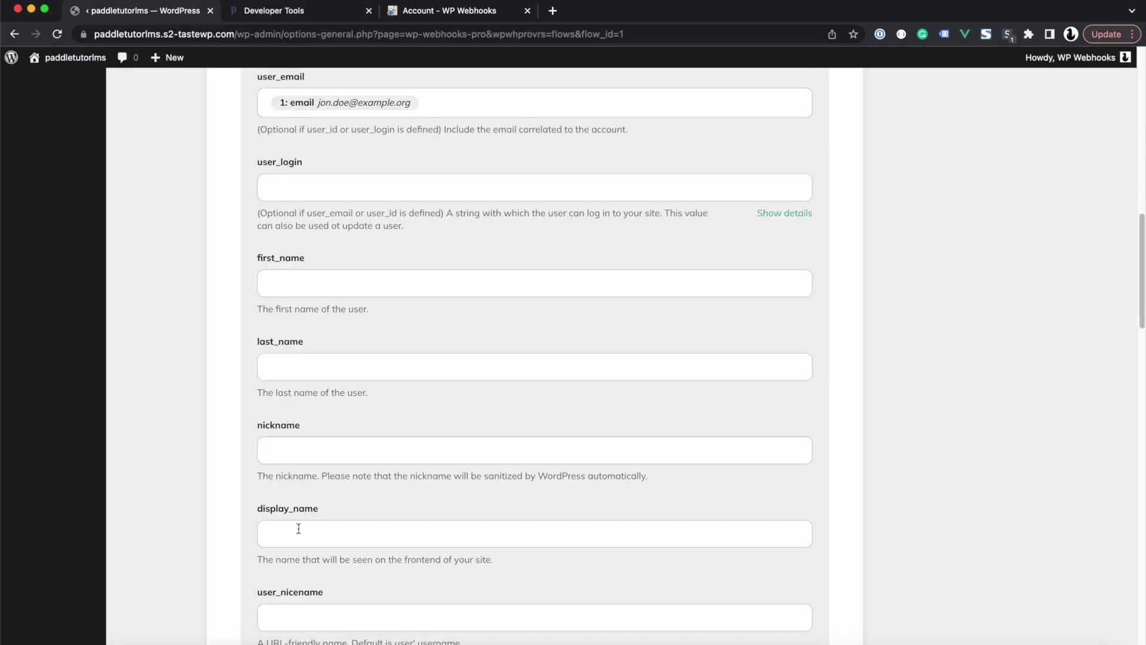
click(298, 531)
click(283, 556)
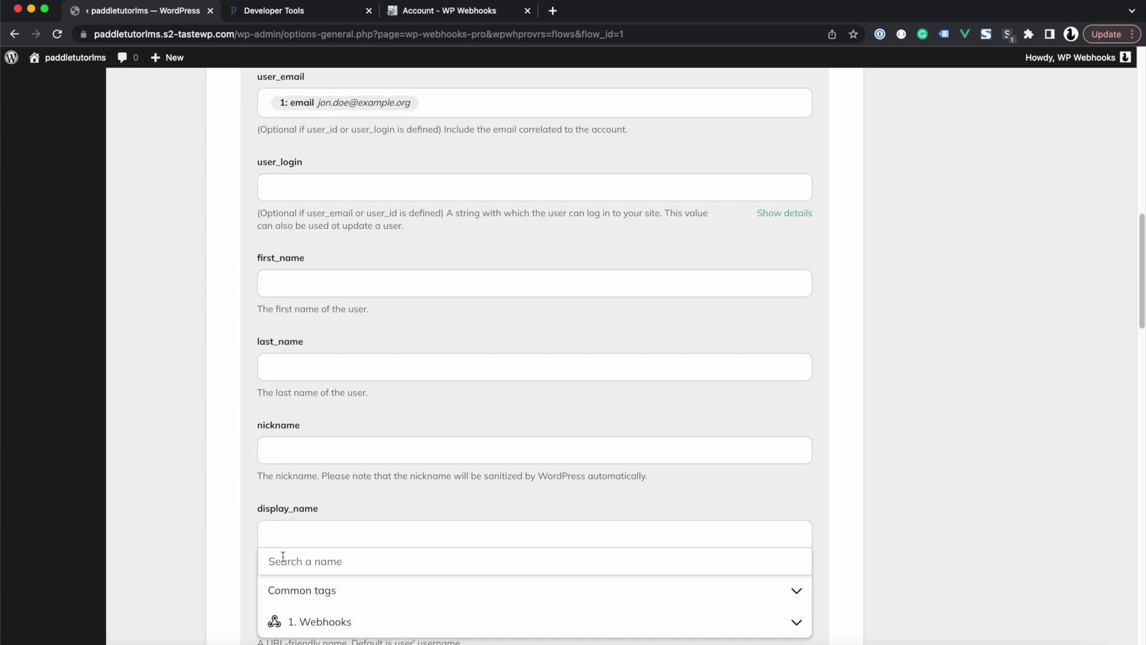
text(name)
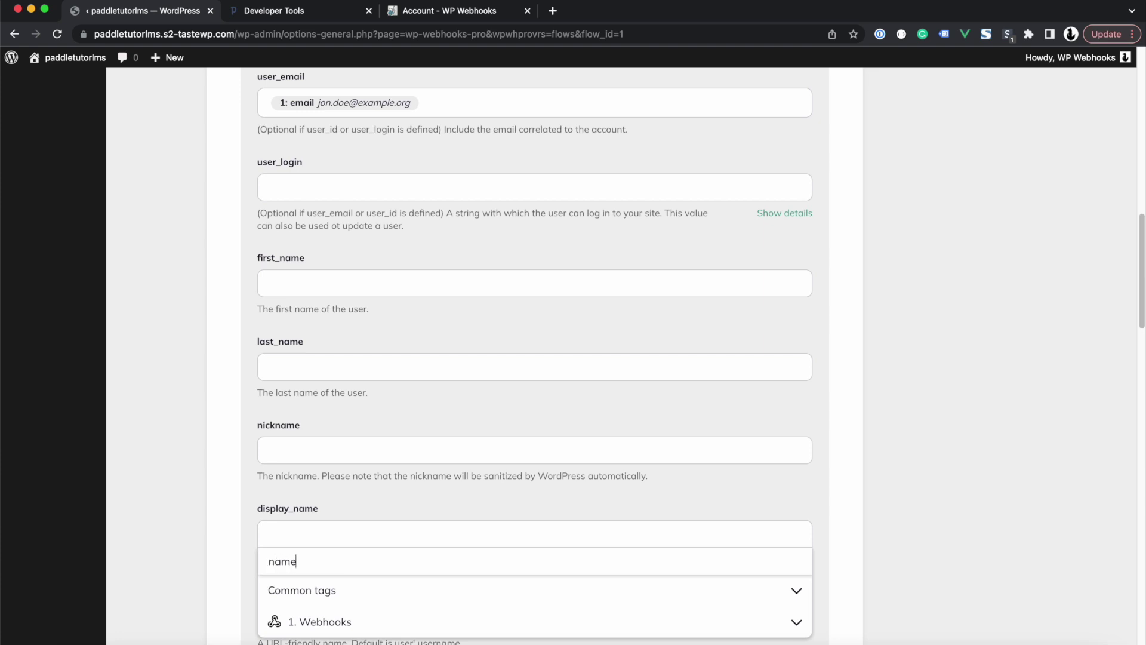
click(313, 622)
scroll(316, 626, down, 2)
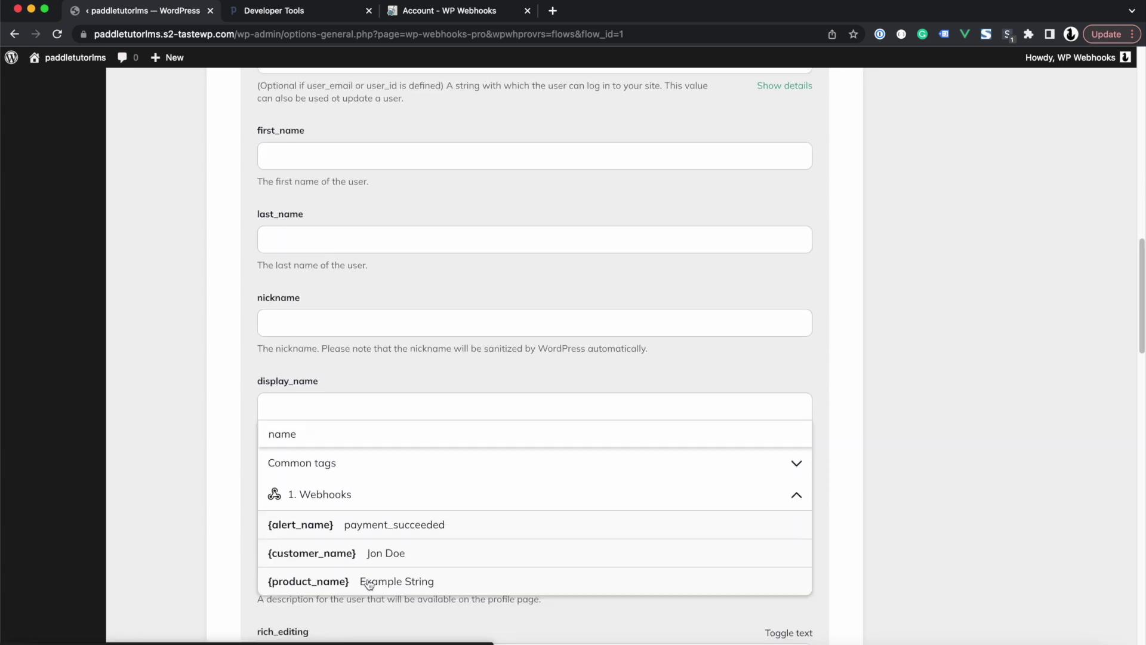
click(398, 554)
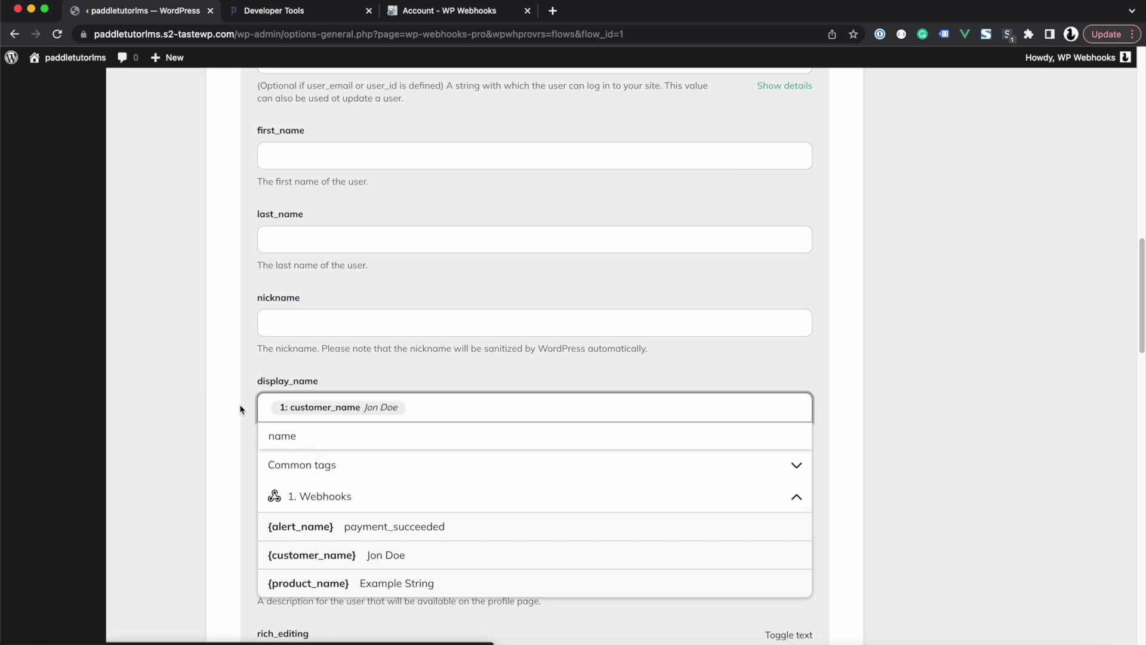
click(201, 407)
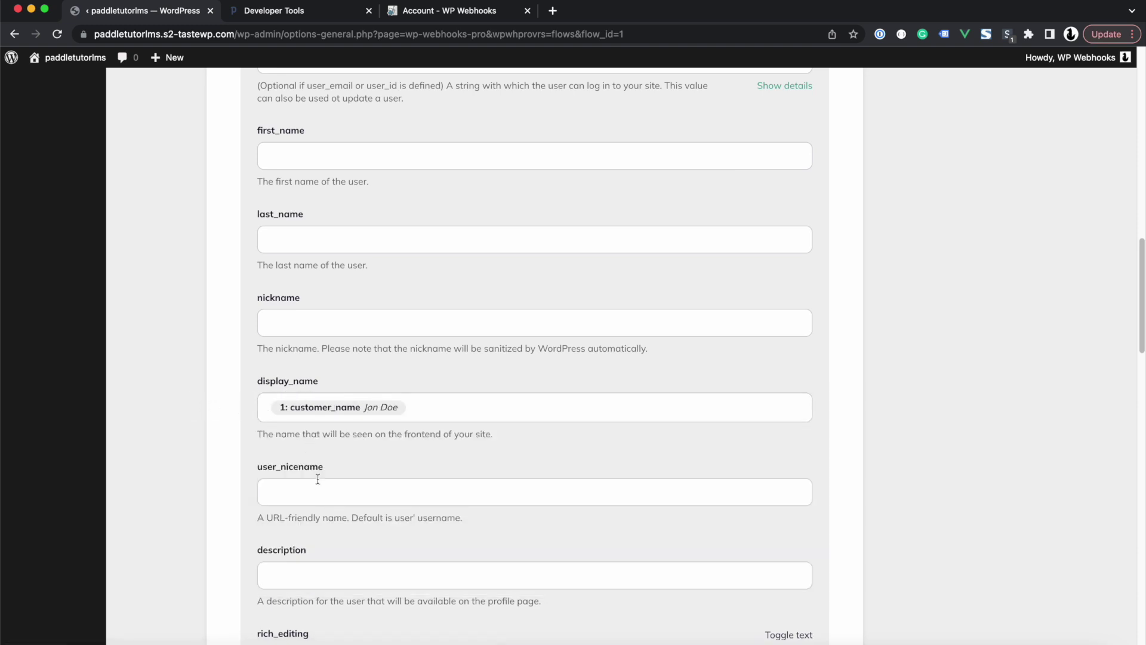
Set create_if_none to Yes in the Update user action's settings
scroll(318, 496, down, 2)
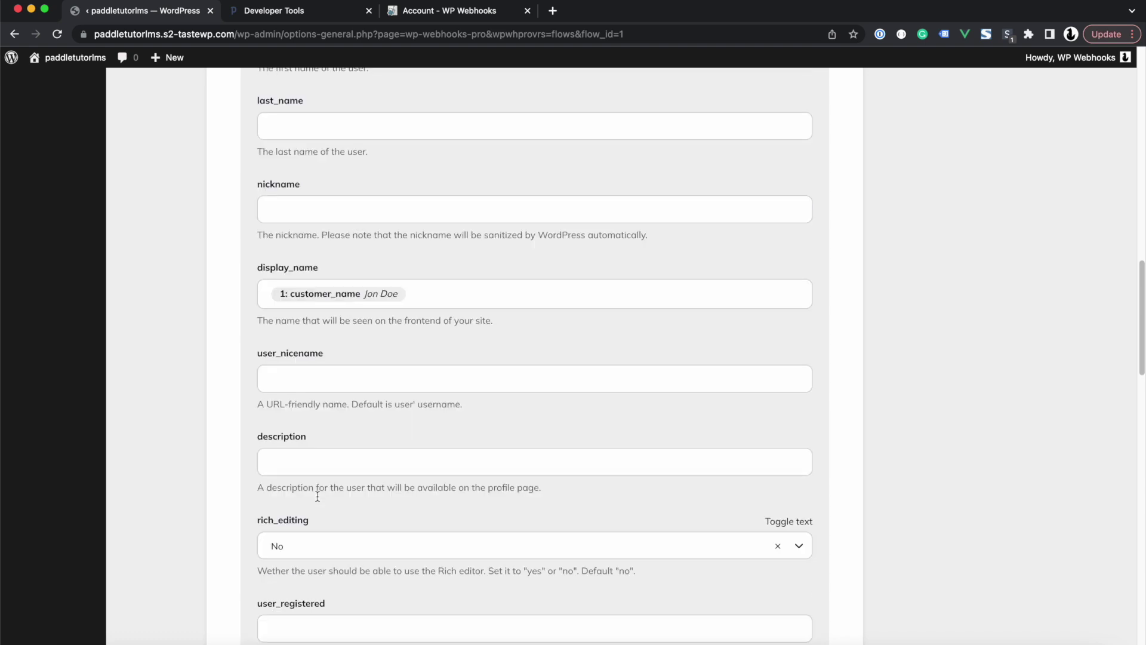
scroll(440, 517, down, 14)
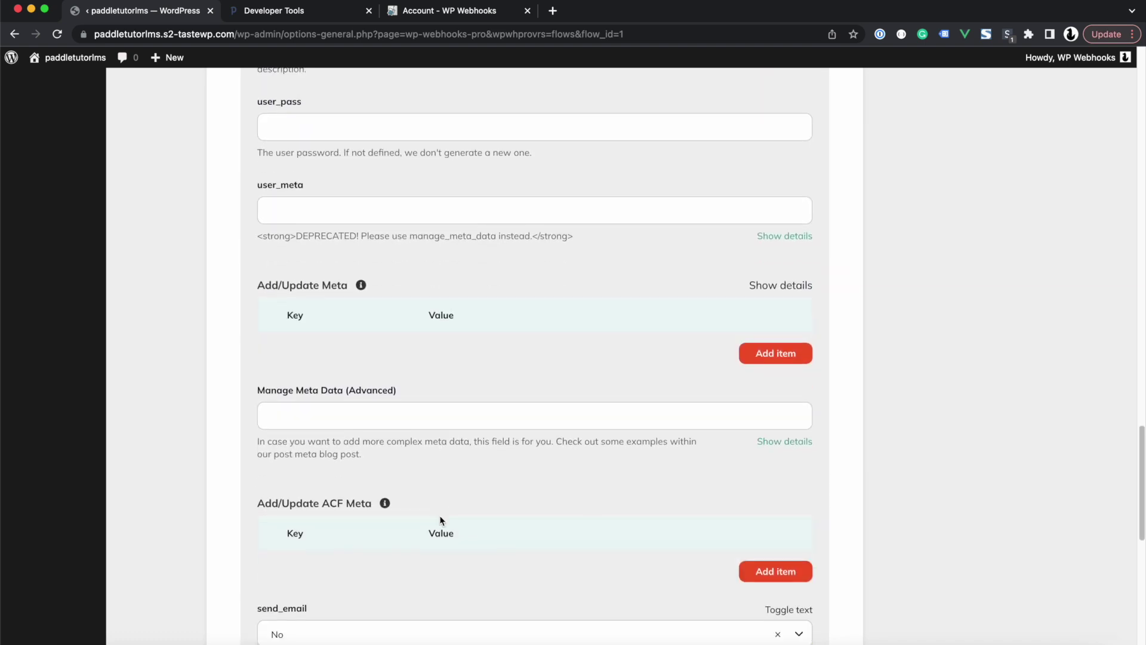
scroll(440, 517, down, 4)
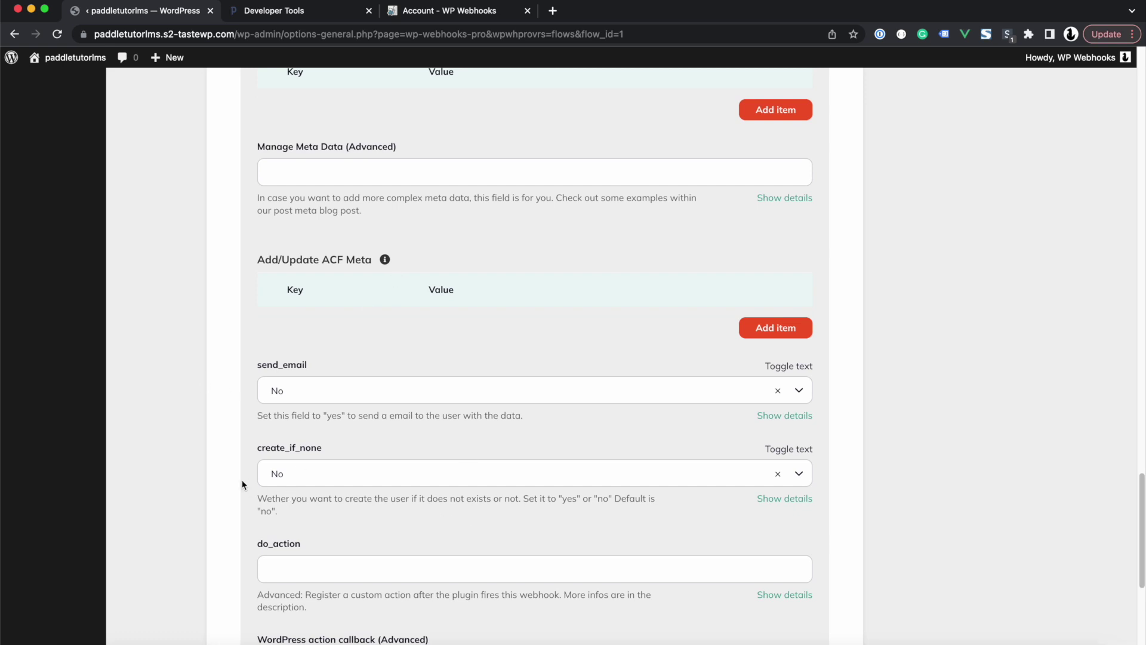
click(302, 475)
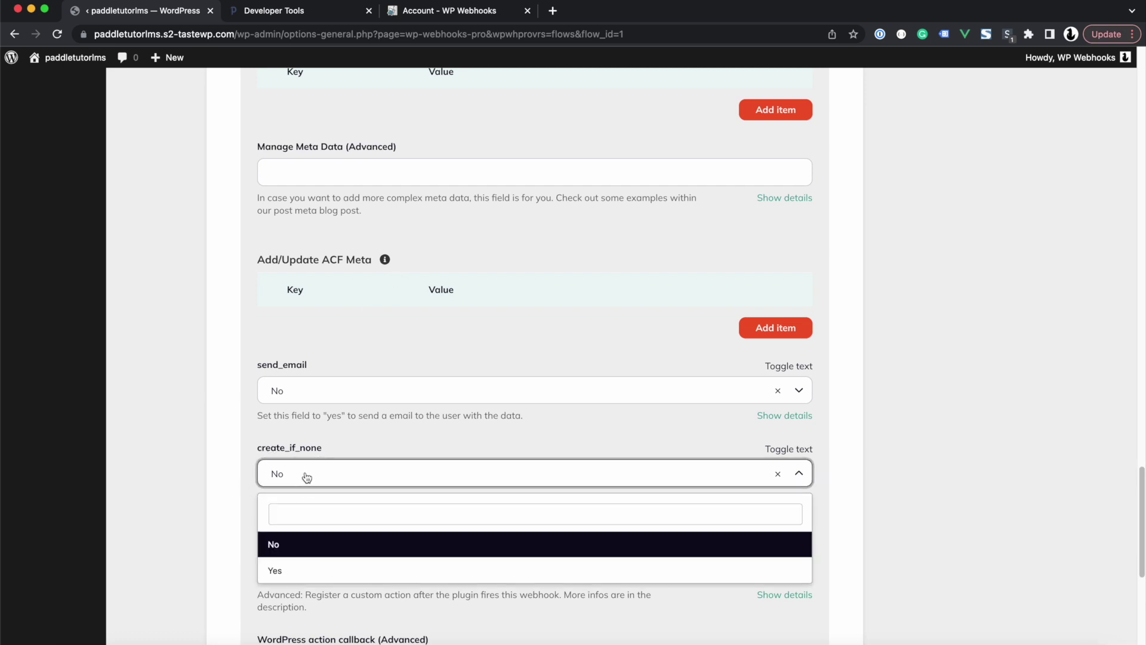
click(281, 567)
scroll(467, 550, down, 1)
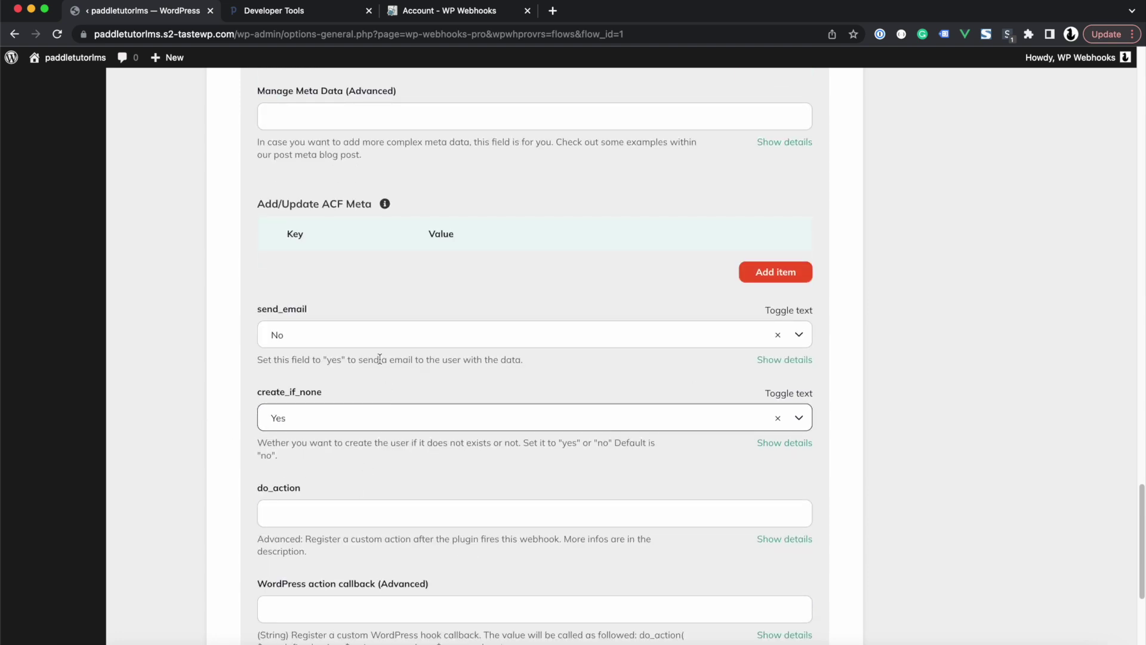
Review the Update user fields and save them to proceed to testing the action
scroll(379, 358, up, 20)
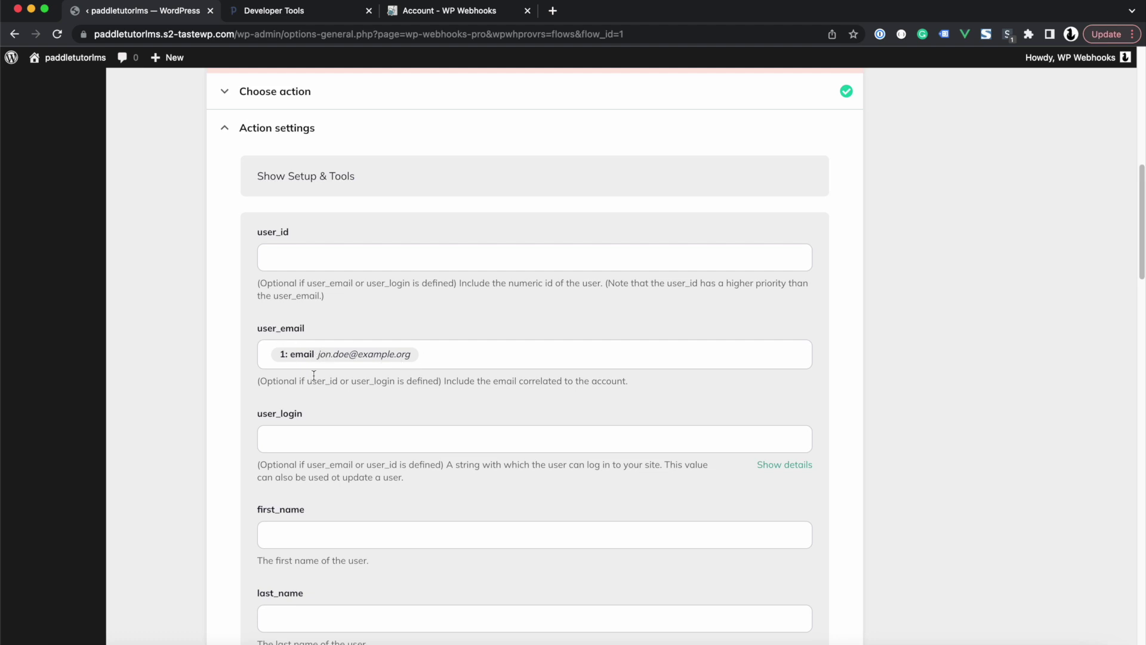
scroll(342, 463, down, 20)
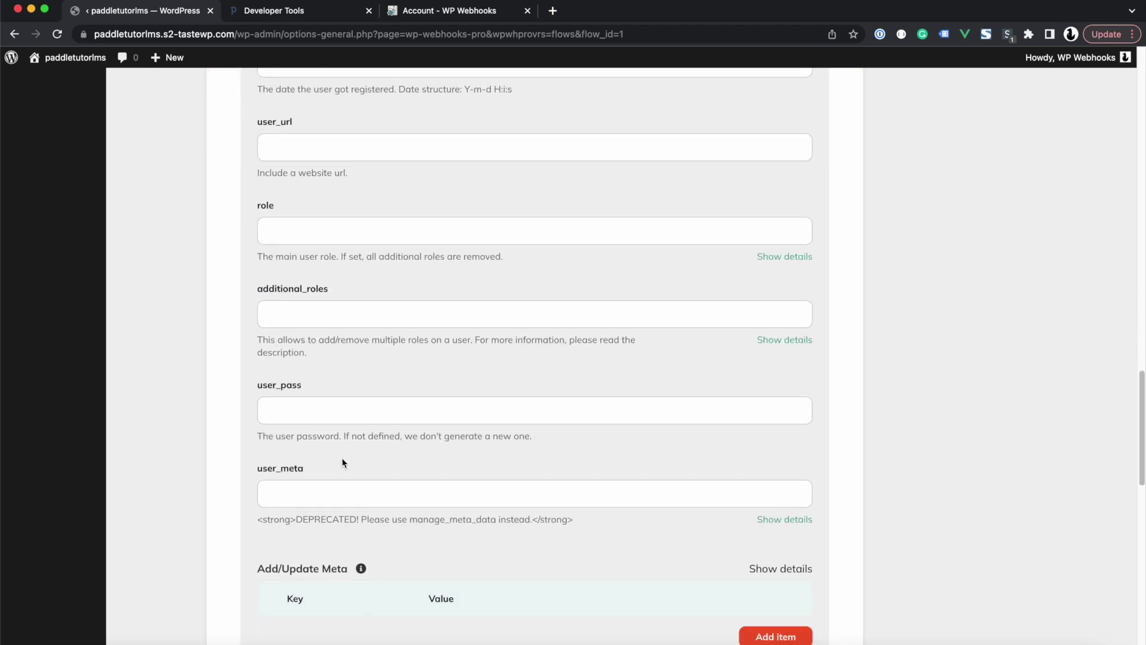
scroll(342, 457, down, 15)
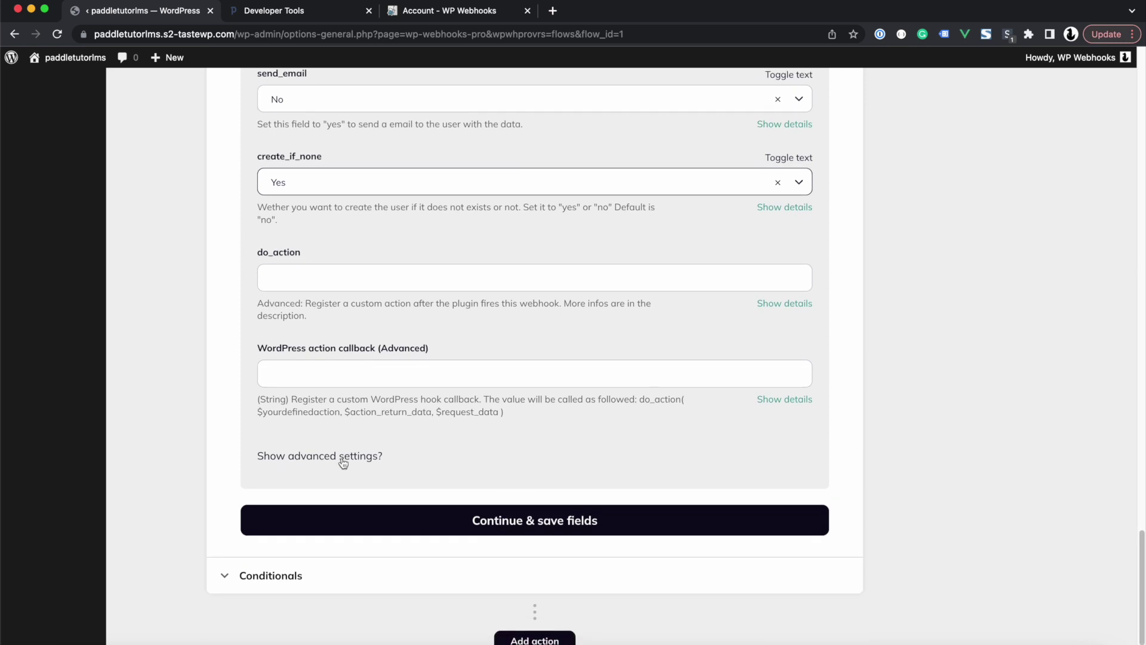
click(420, 533)
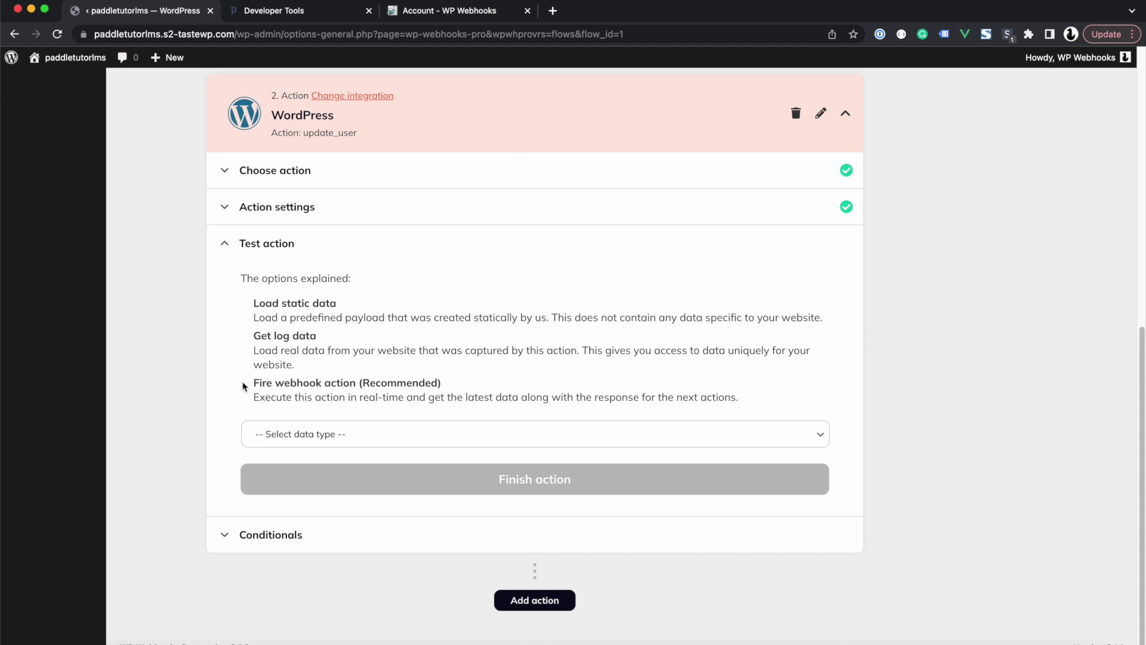
Set the action's test data type to Fire webhook action and fire the action
drag(251, 386, 355, 384)
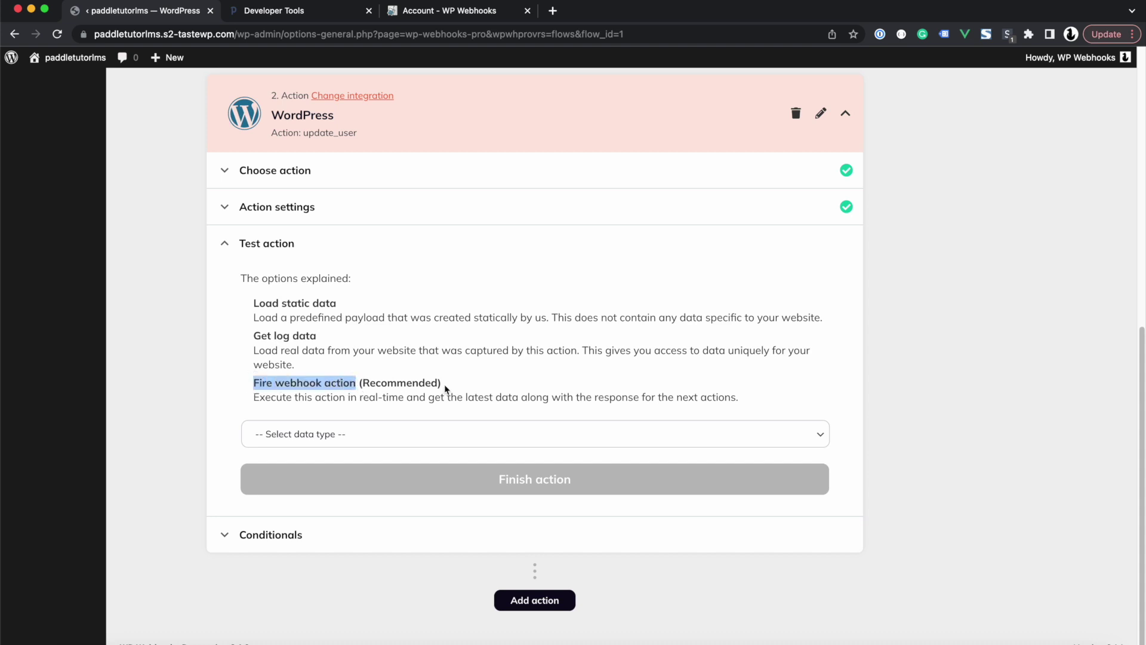
click(348, 425)
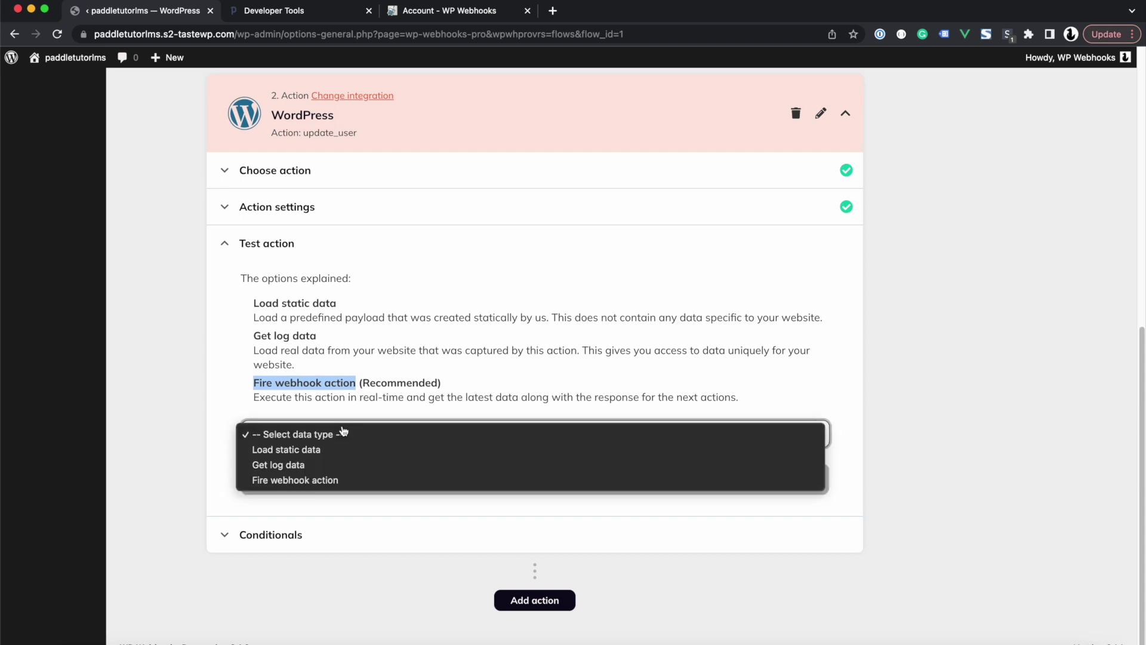
click(296, 481)
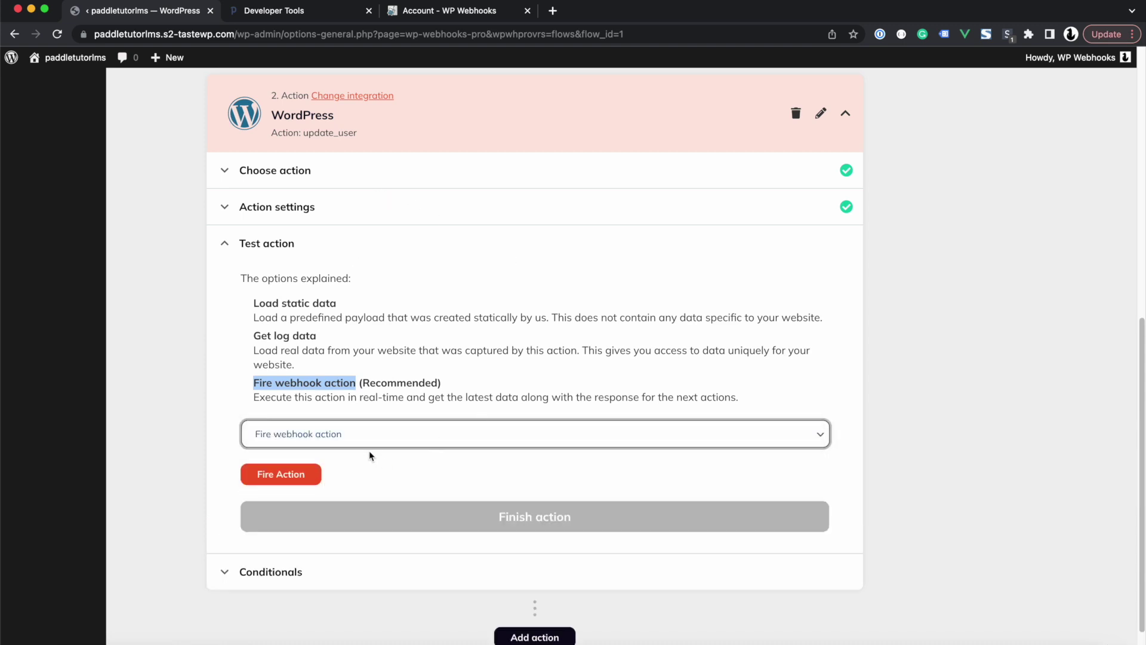
click(274, 474)
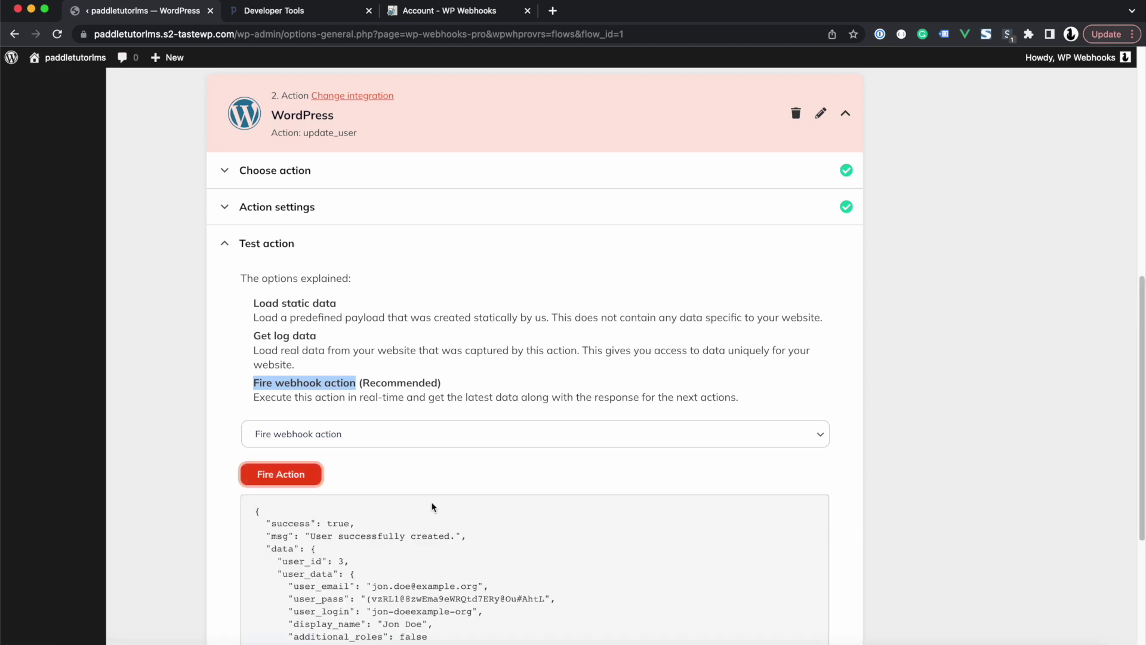
Examine the message and user_id in the fired action's response
scroll(896, 472, down, 3)
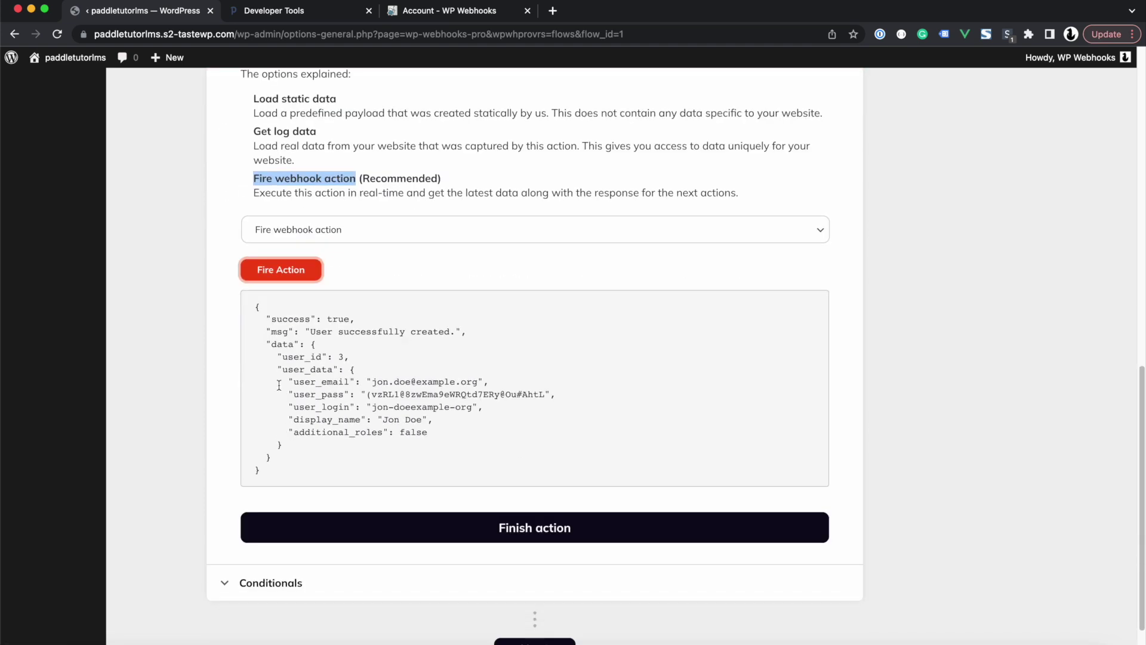
drag(311, 333, 457, 333)
click(319, 350)
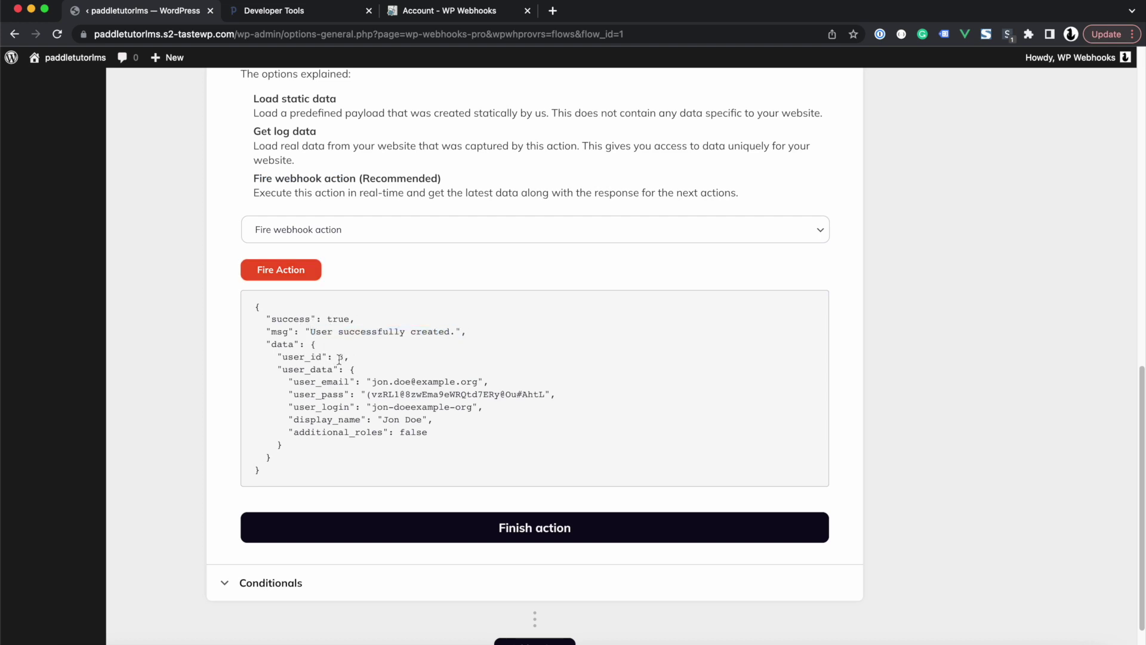
Check the user_email and user_pass values in the fired action's response, and finish the WordPress action
drag(371, 382, 478, 382)
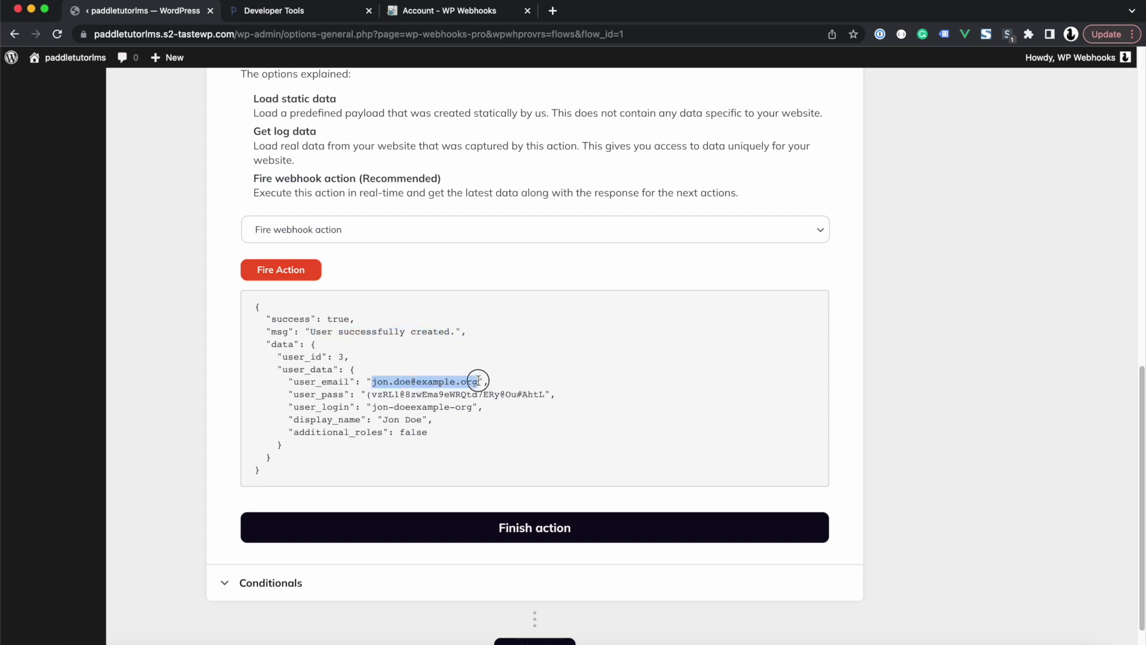
drag(366, 395, 539, 397)
click(473, 431)
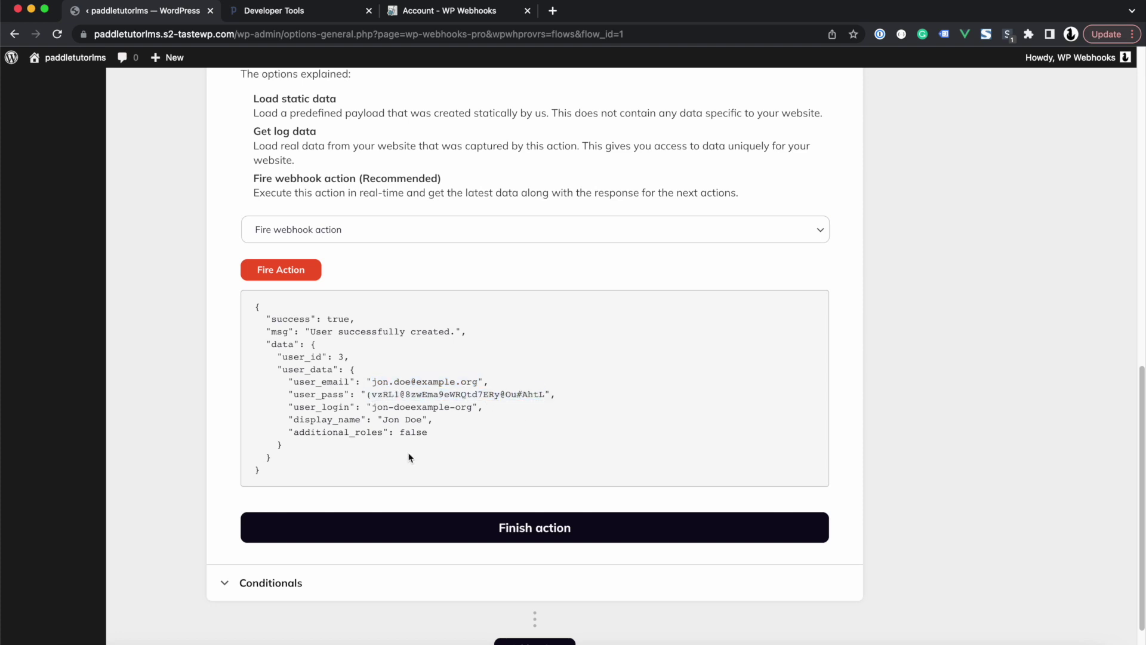
click(493, 536)
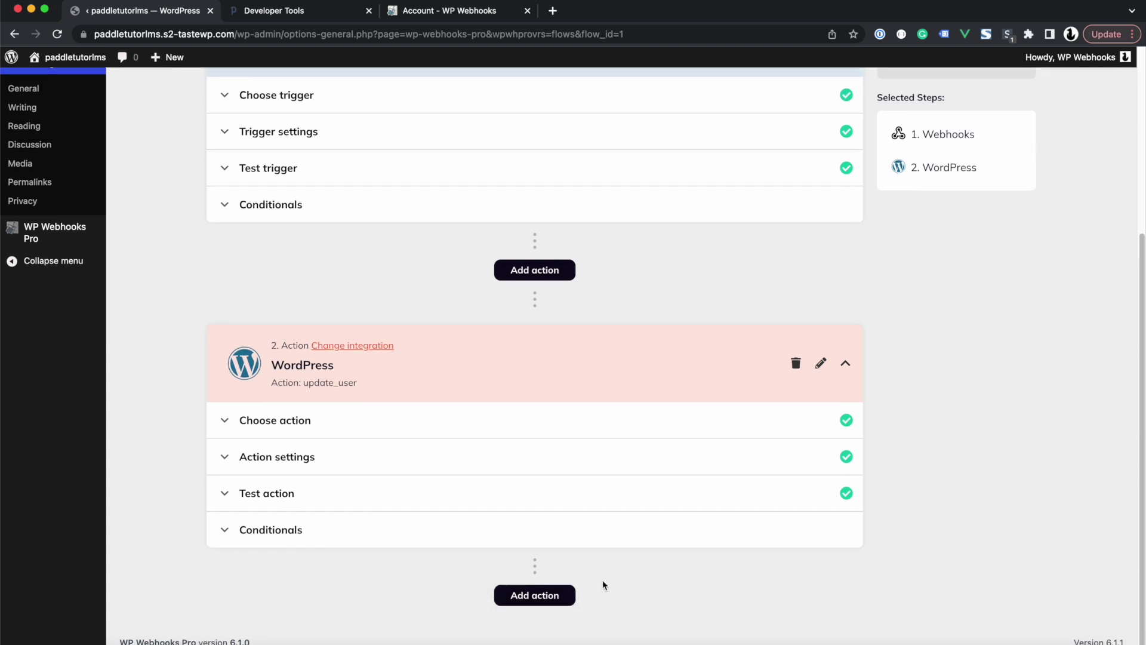
Add a third flow action with the Tutor LMS integration, choose Enroll user and continue to its settings
click(535, 597)
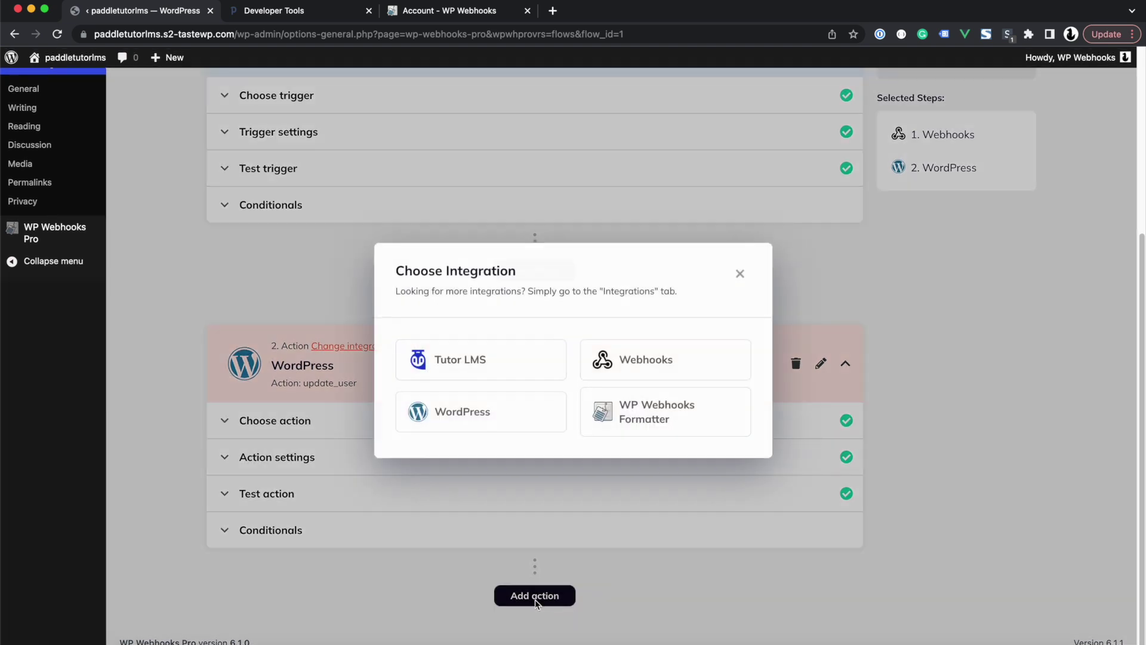
click(465, 370)
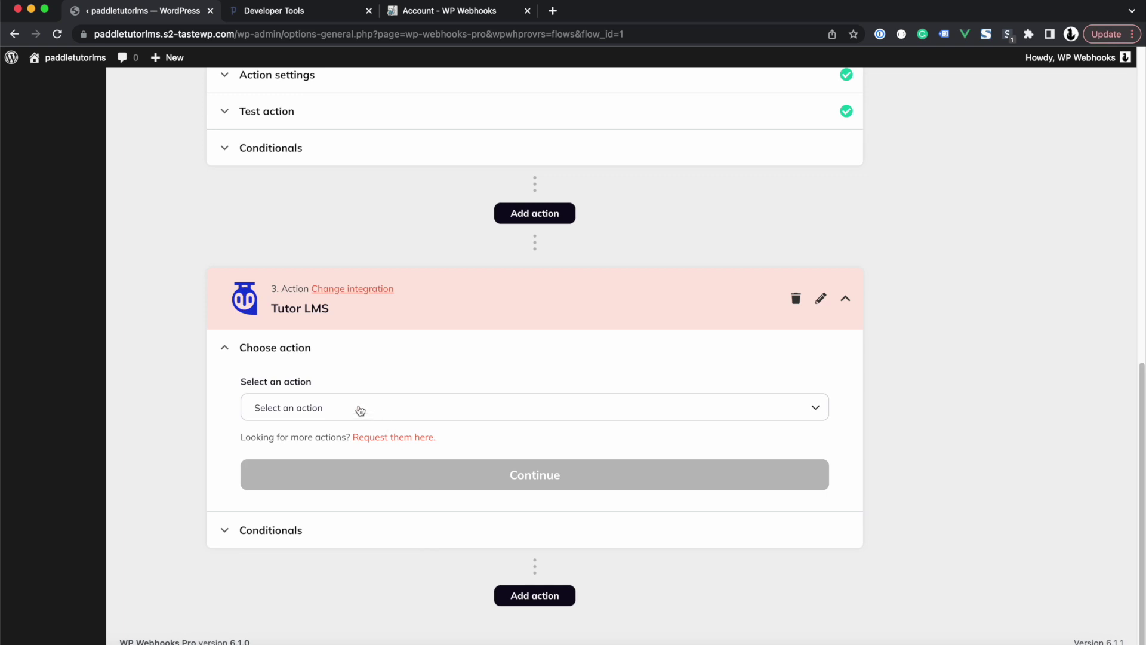
click(358, 410)
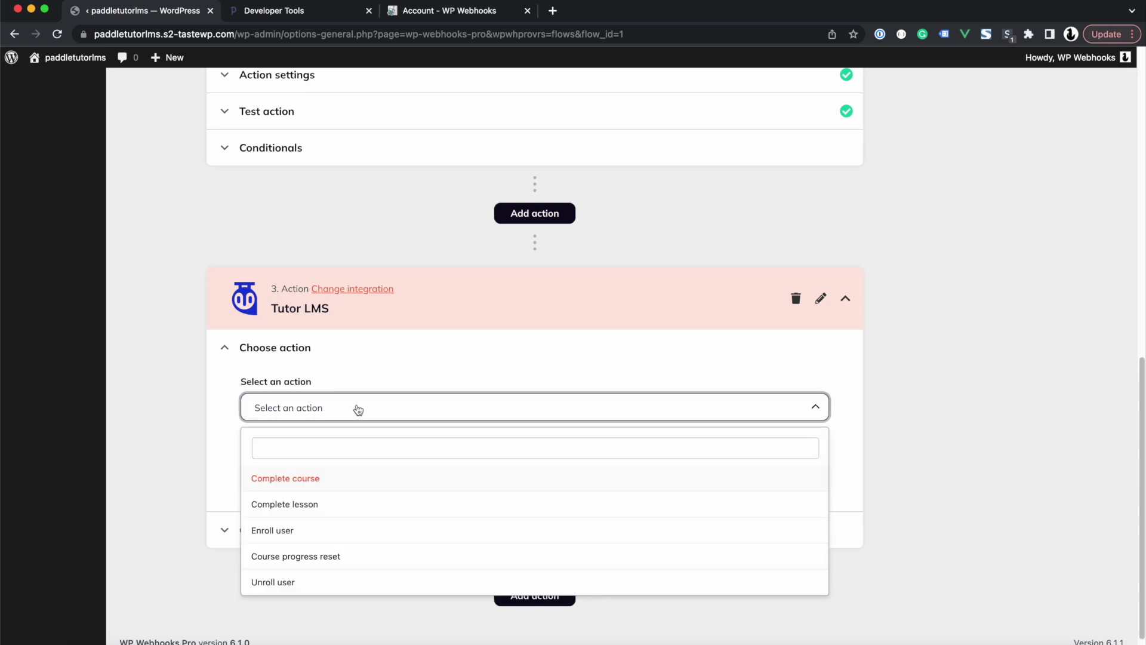
click(270, 540)
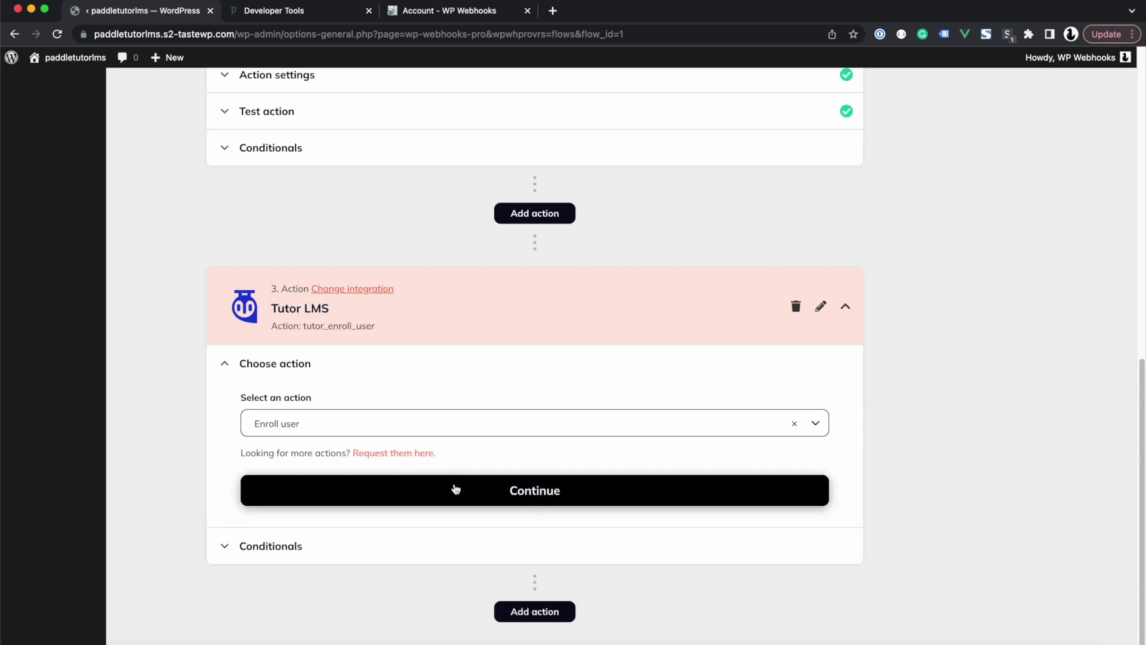
click(449, 493)
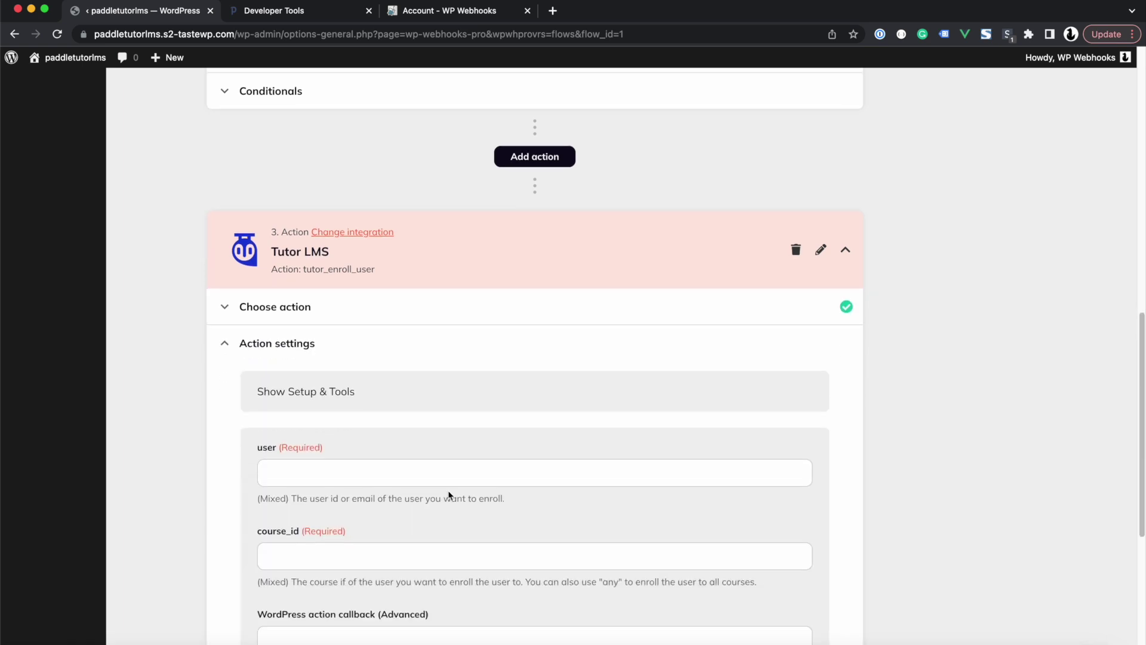
Map the Enroll user action's user field to the {data}{user_id} value from the 2. WordPress step
click(329, 326)
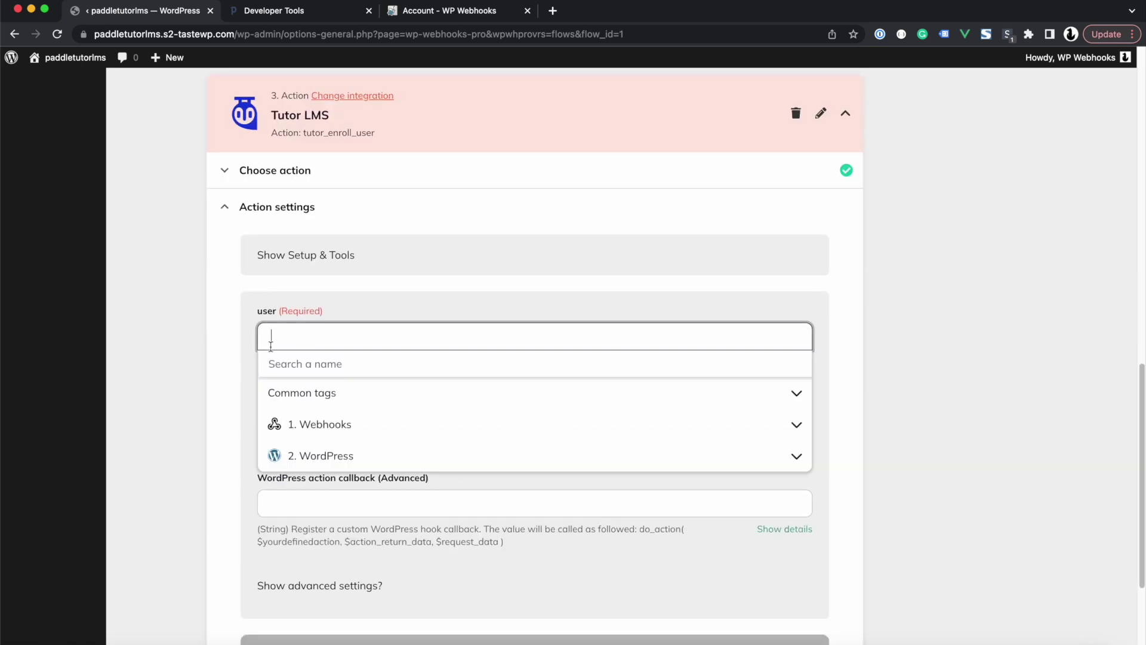
click(300, 463)
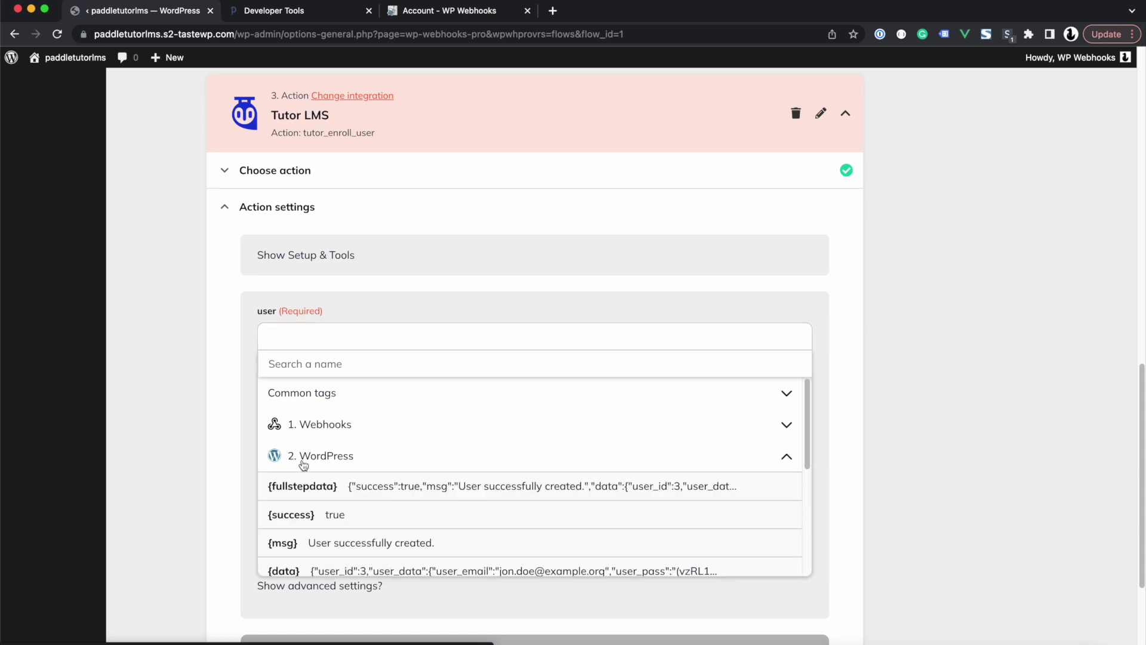
scroll(327, 514, down, 3)
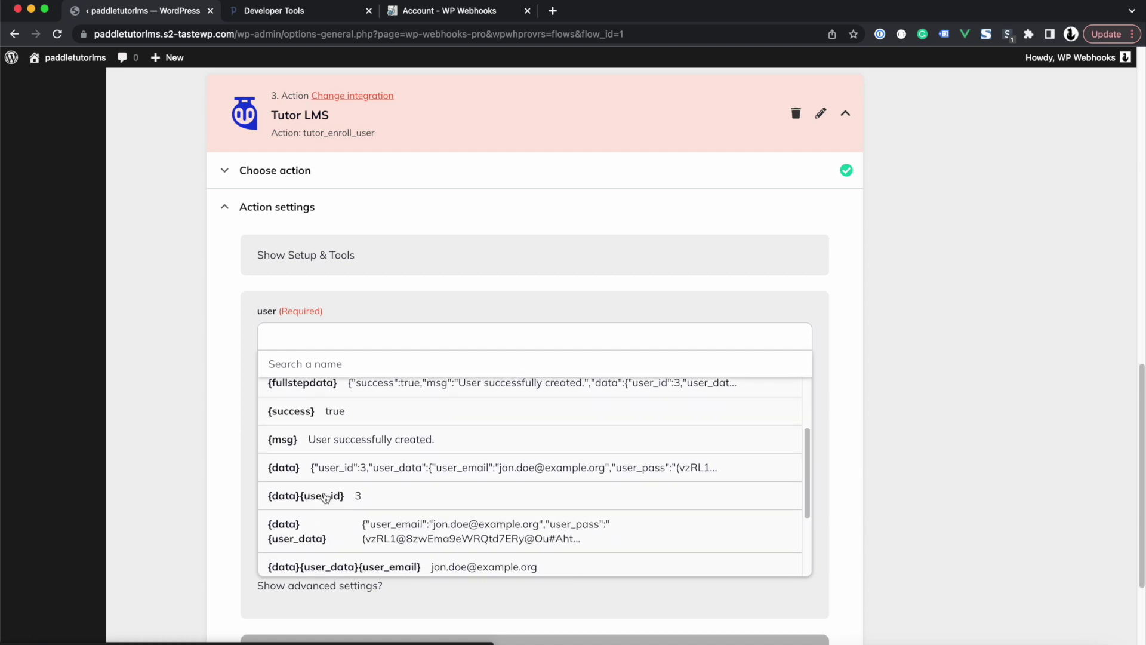
click(322, 496)
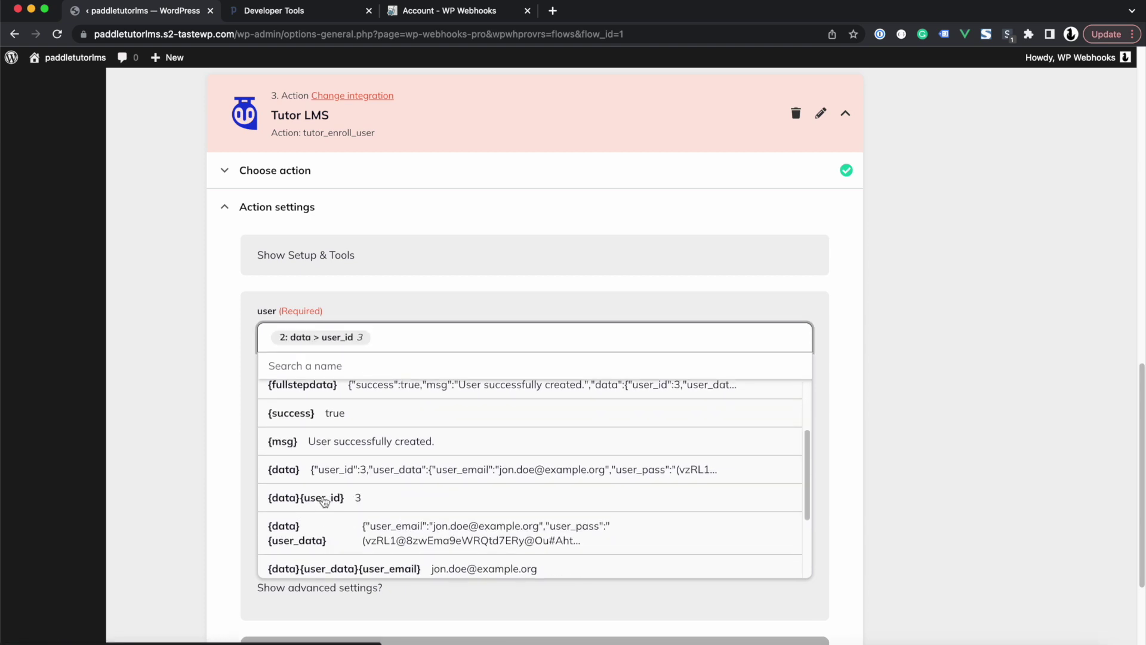
click(213, 493)
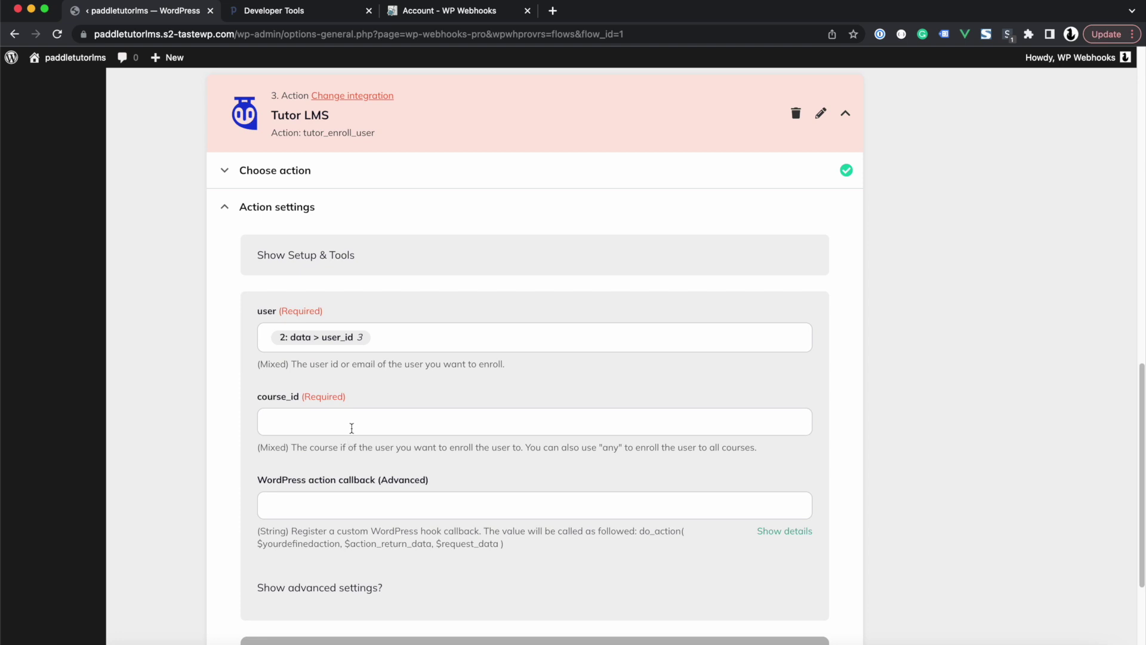
Open the Tutor LMS course list in a new tab and look up Demo Course's ID in its edit page address
click(351, 428)
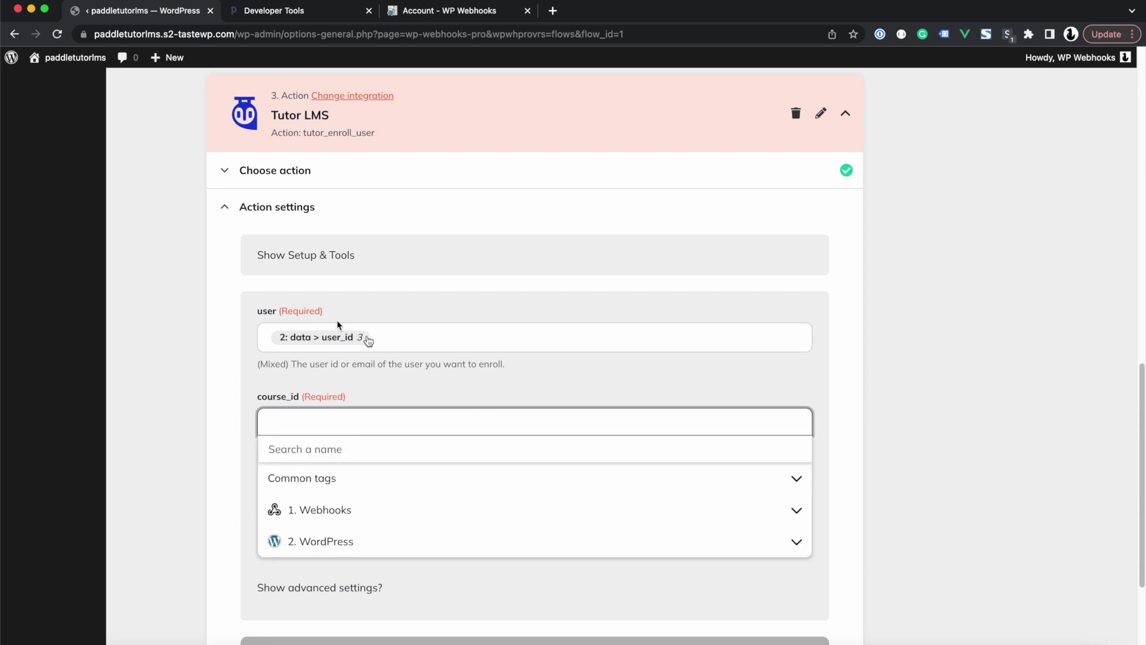
click(188, 266)
scroll(187, 263, up, 10)
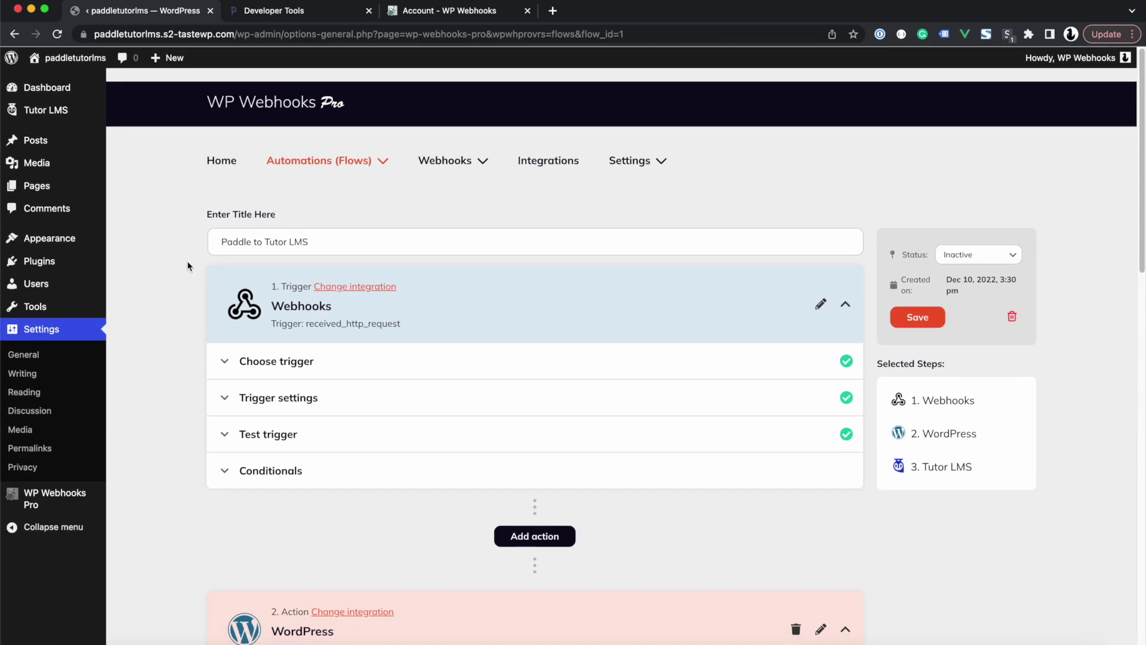
right_click(36, 109)
click(81, 115)
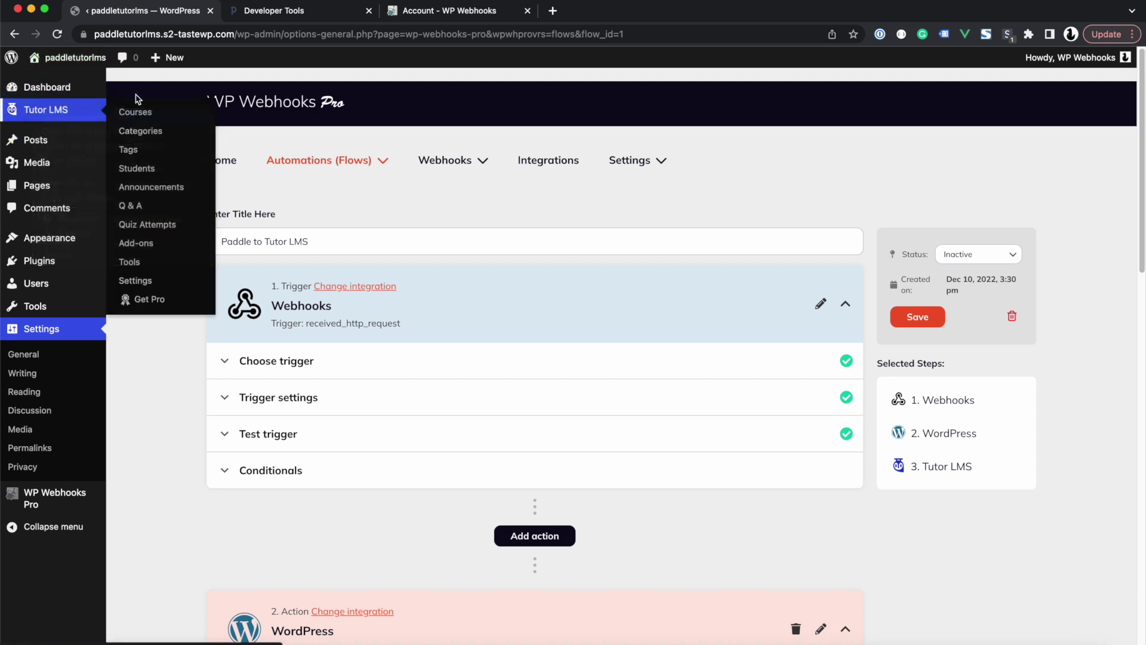
click(291, 16)
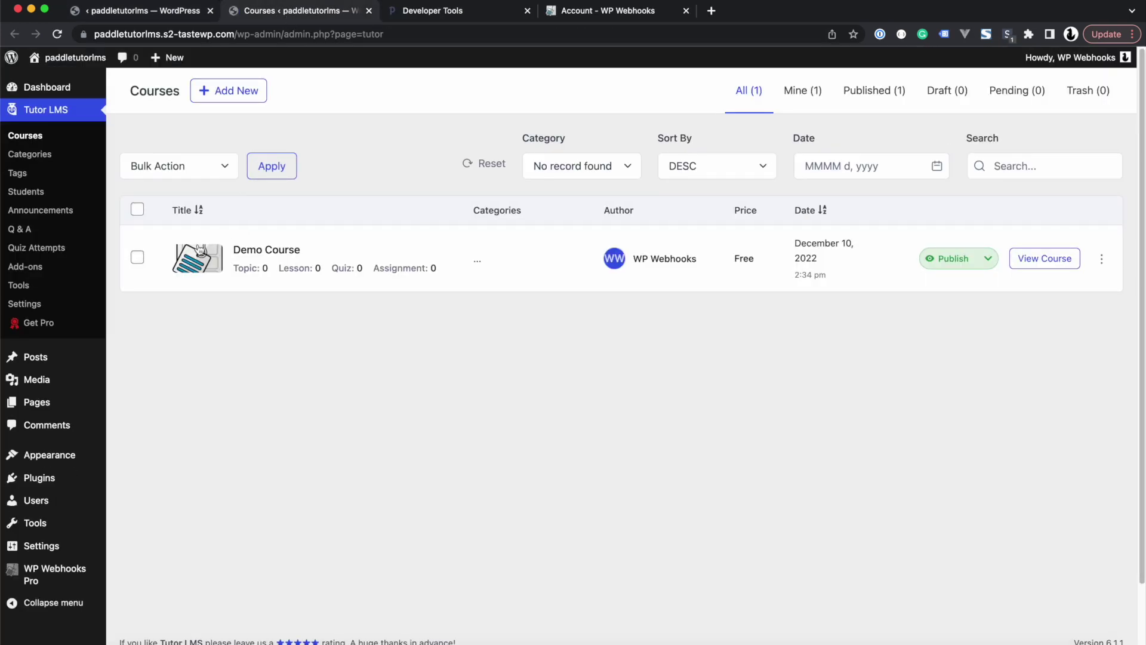
click(265, 253)
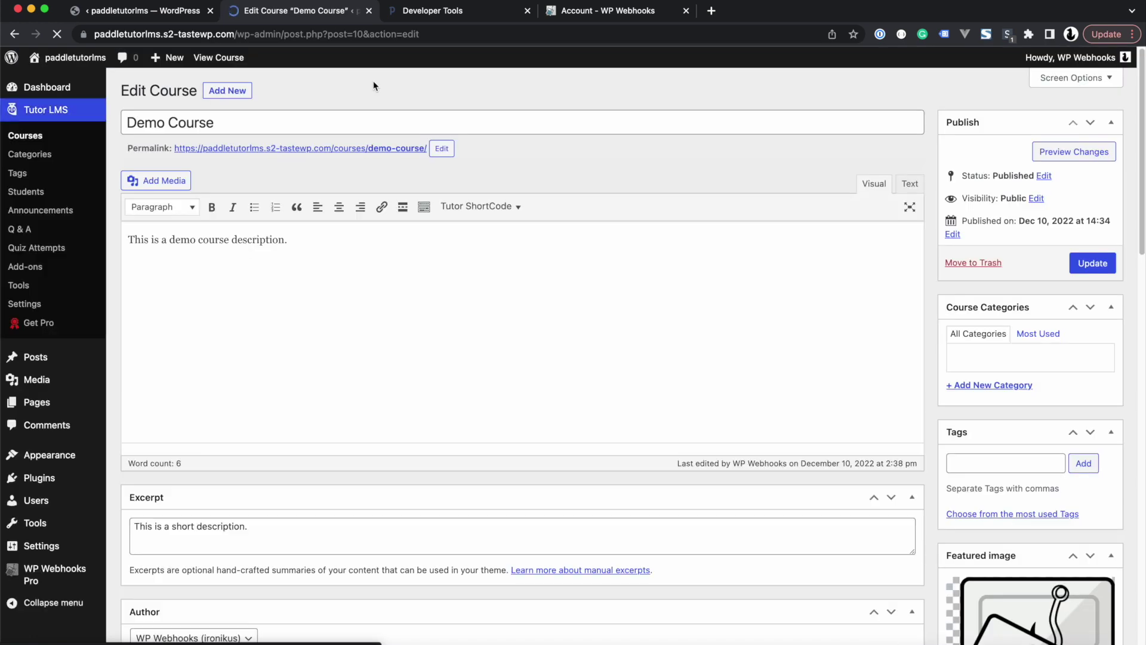
double_click(355, 35)
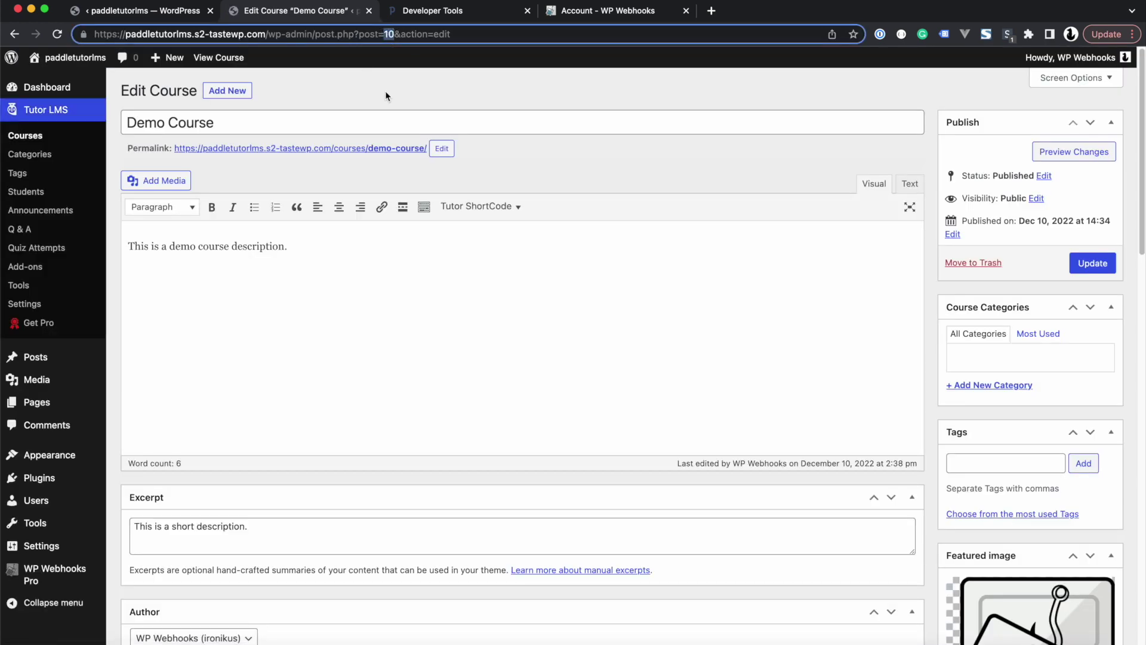
Back in the flow, set the Enroll user action's course_id to 10 and save its settings
key(ctrl+shift+Tab)
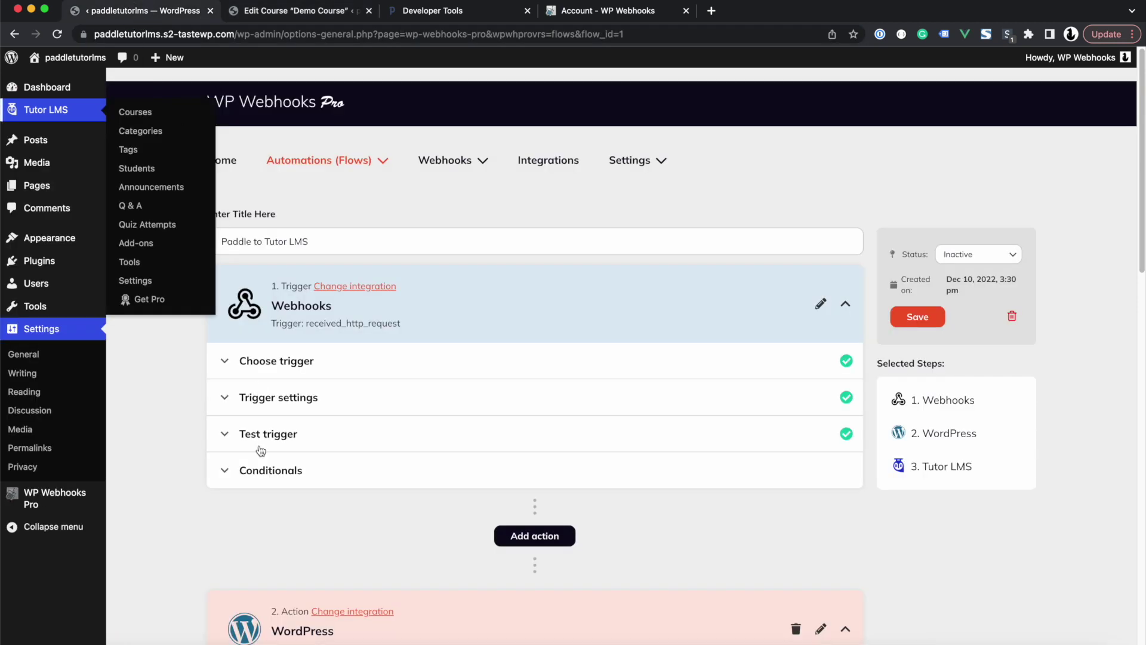
scroll(282, 551, down, 15)
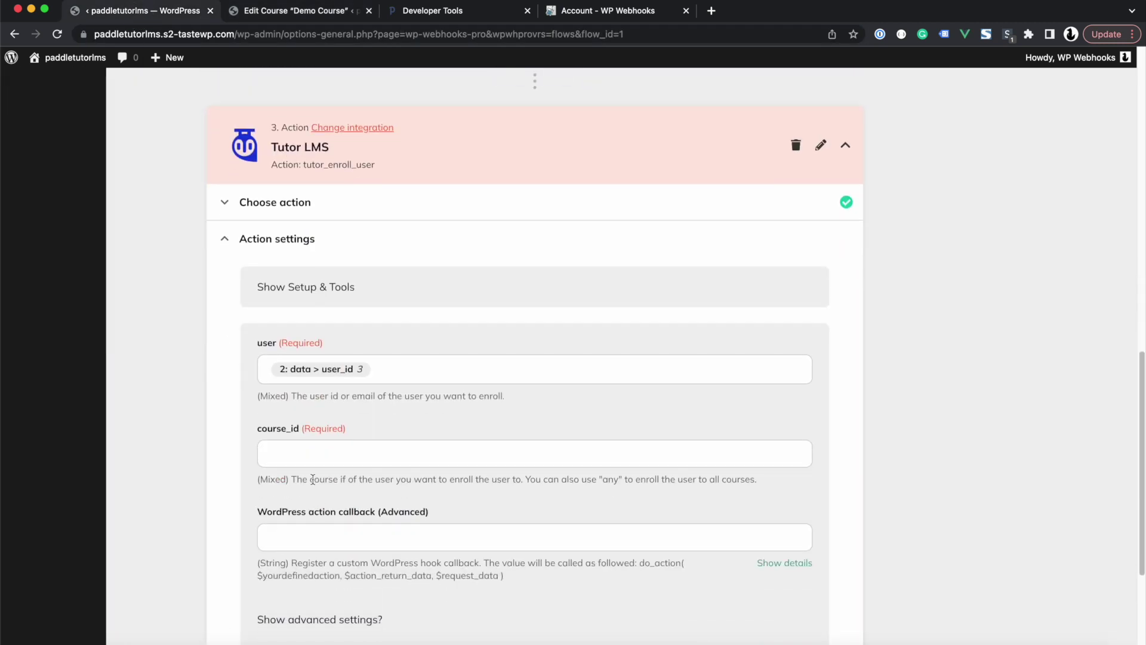
click(301, 459)
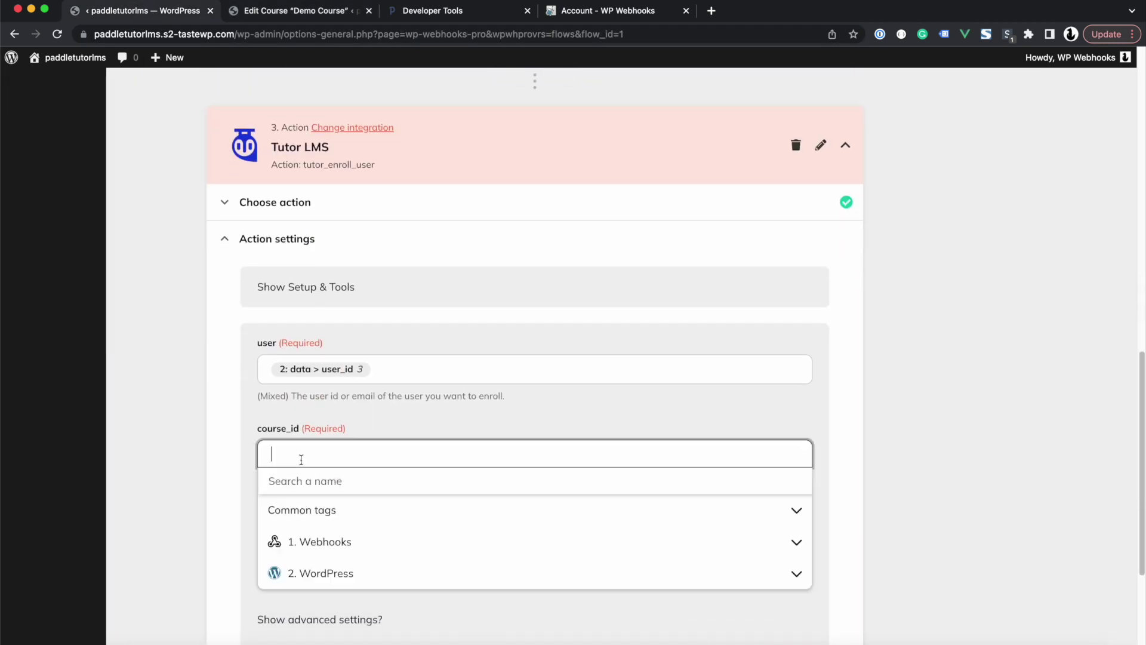
click(219, 464)
scroll(220, 465, down, 4)
click(379, 486)
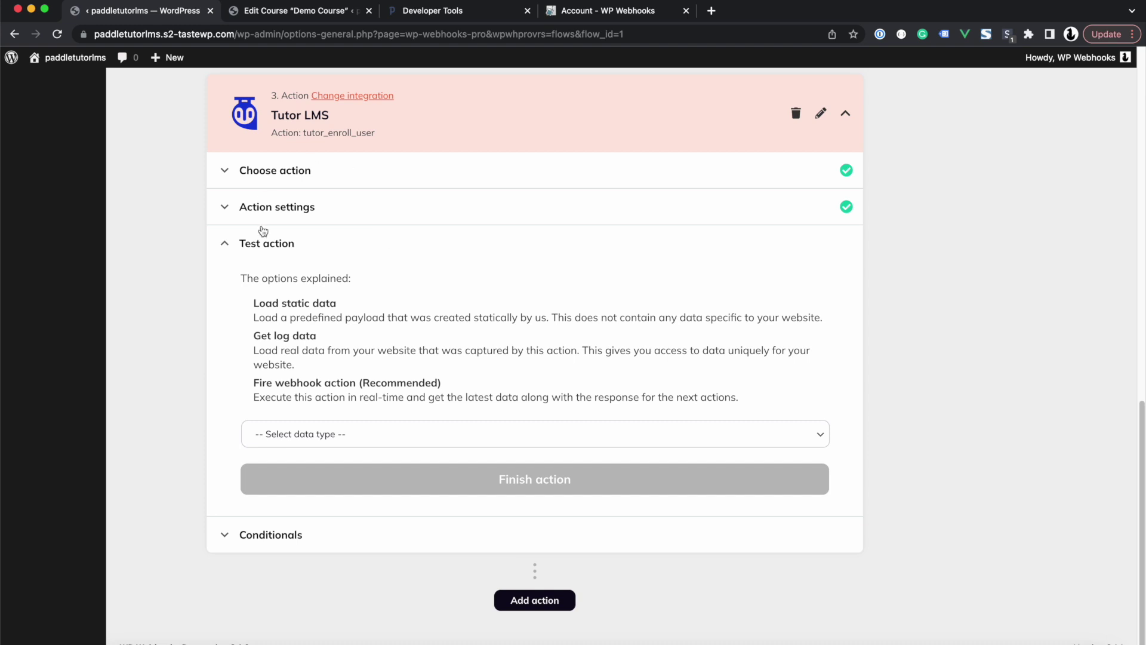
Test the Enroll user action with the Fire webhook action data type, check the returned course ID, and finish the action
click(305, 440)
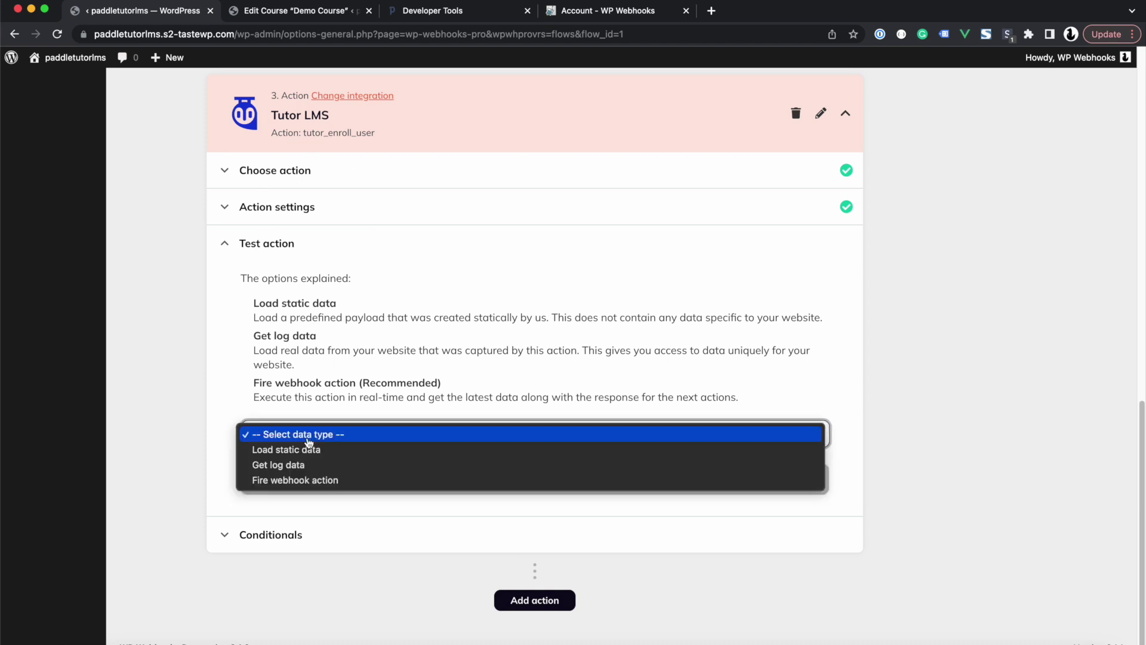
click(303, 479)
click(289, 474)
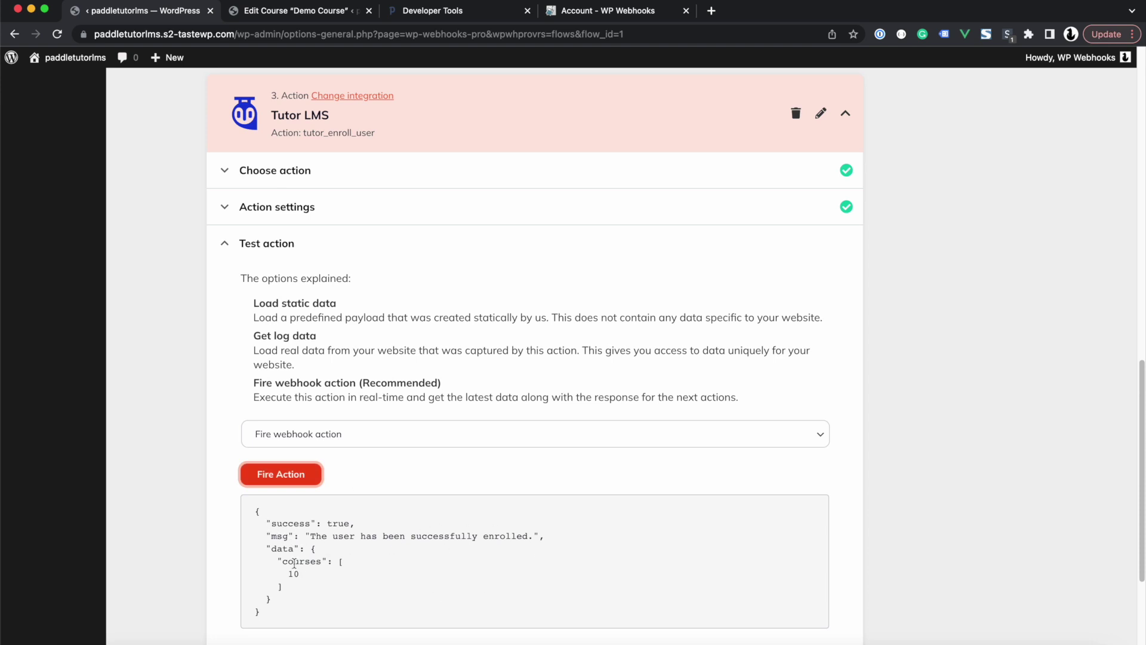
scroll(290, 619, down, 2)
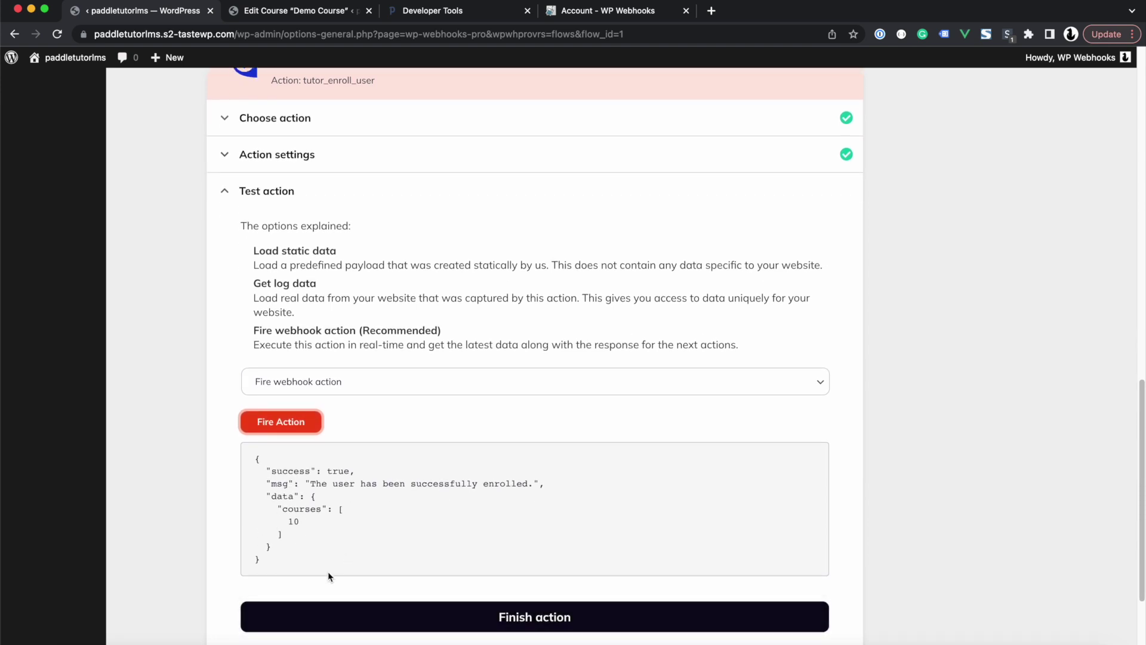
double_click(290, 524)
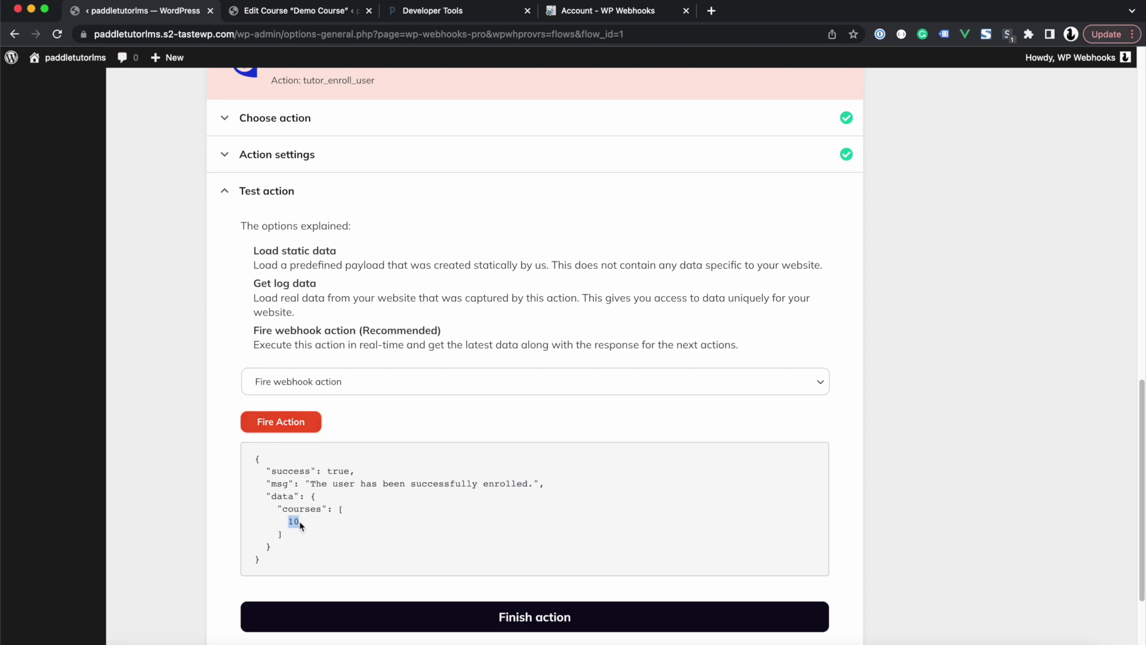
click(307, 616)
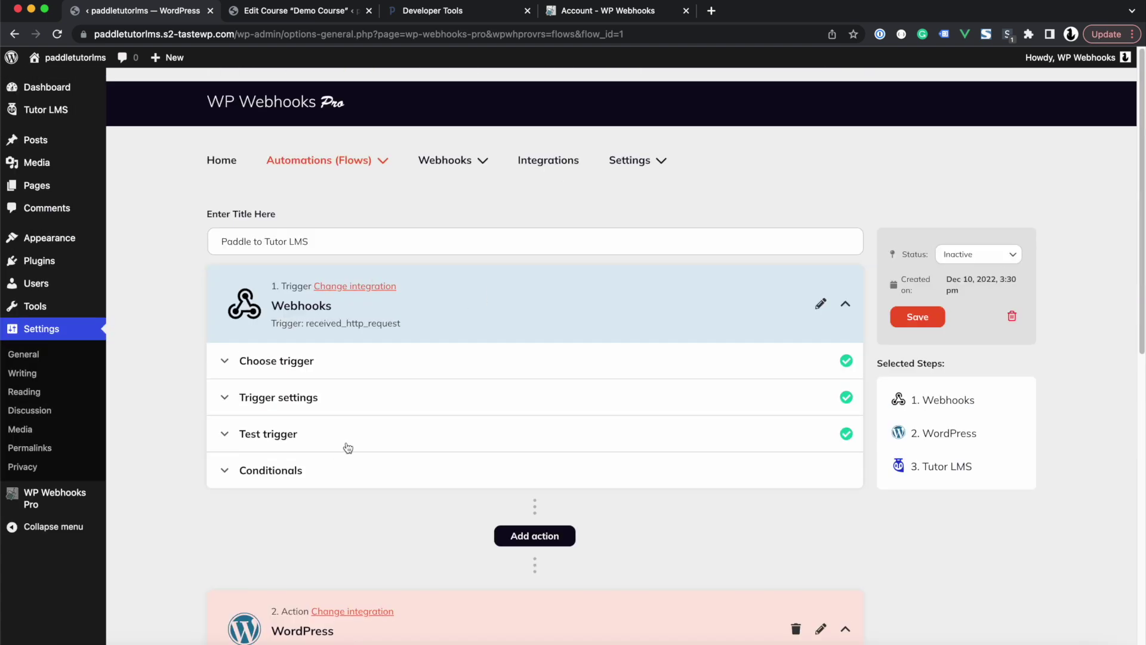
Review Paddle's Webhook Alert Testing page and the Demo Course edit page, and return to the flow
click(417, 19)
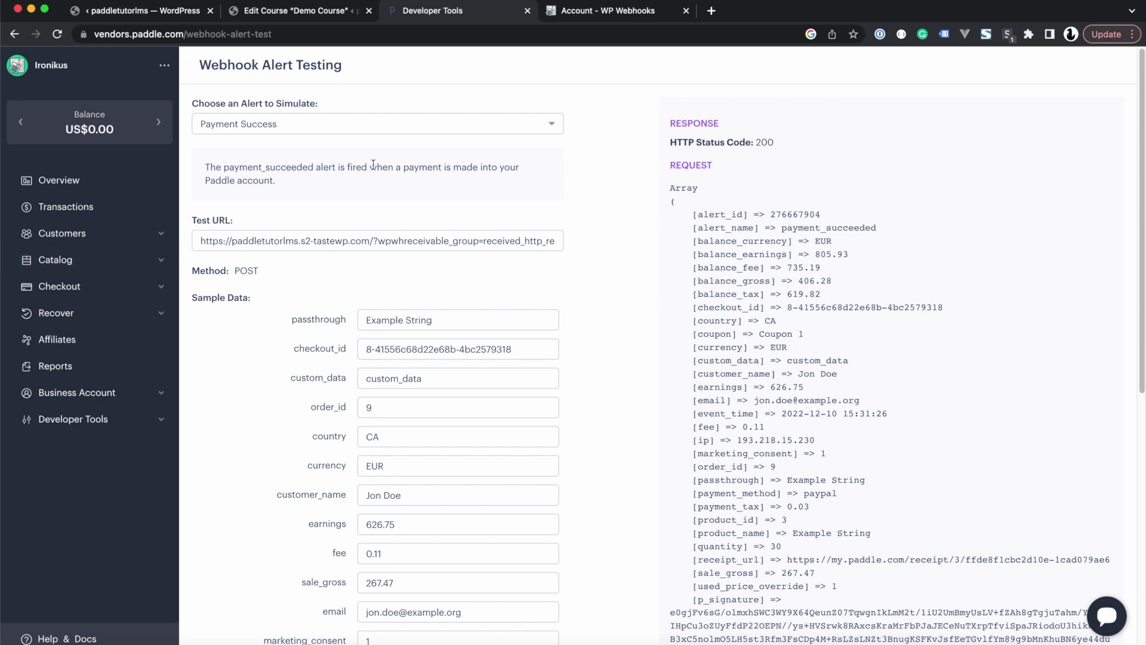
click(293, 13)
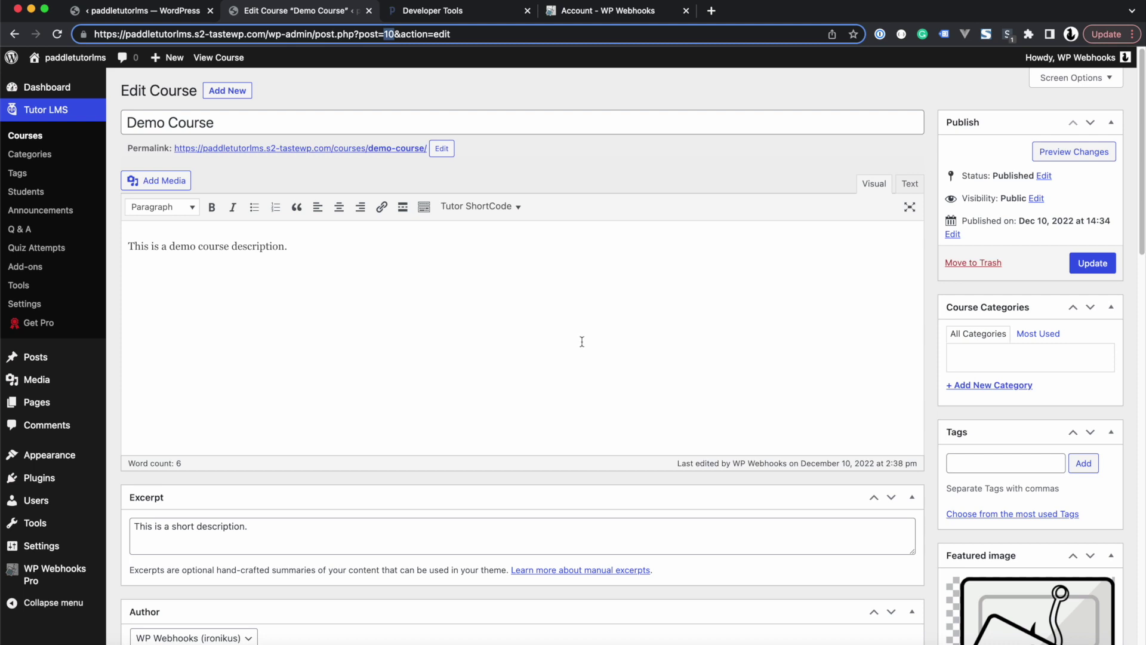
click(132, 16)
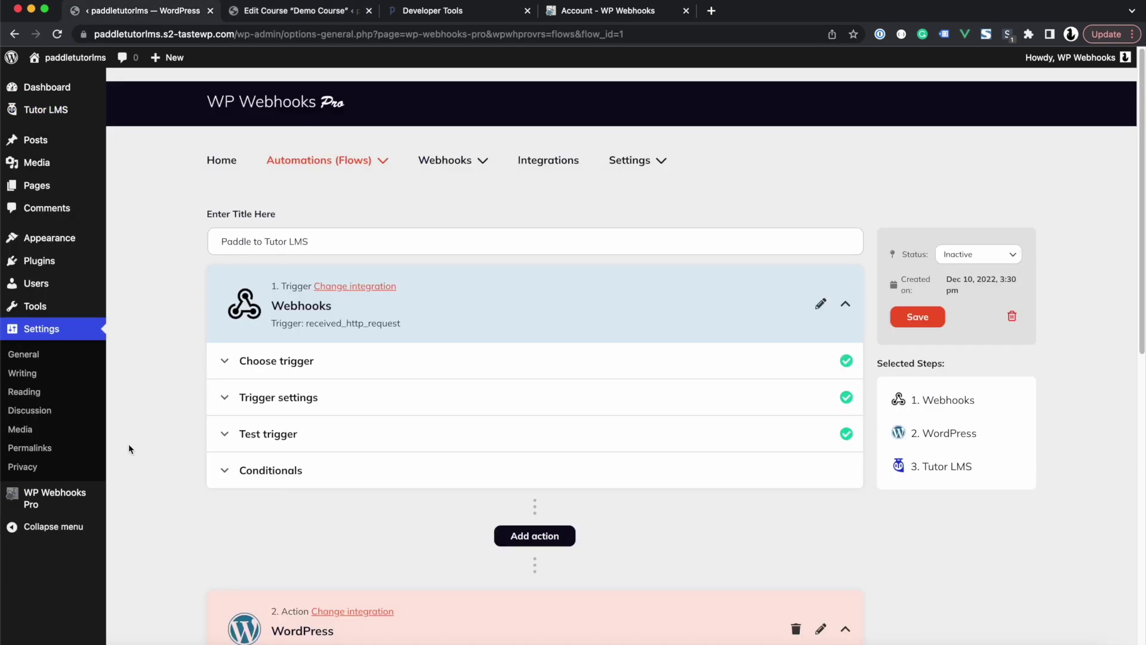
Look over the trigger and action steps of the Paddle to Tutor LMS flow and save the flow
scroll(268, 568, down, 4)
scroll(313, 373, up, 4)
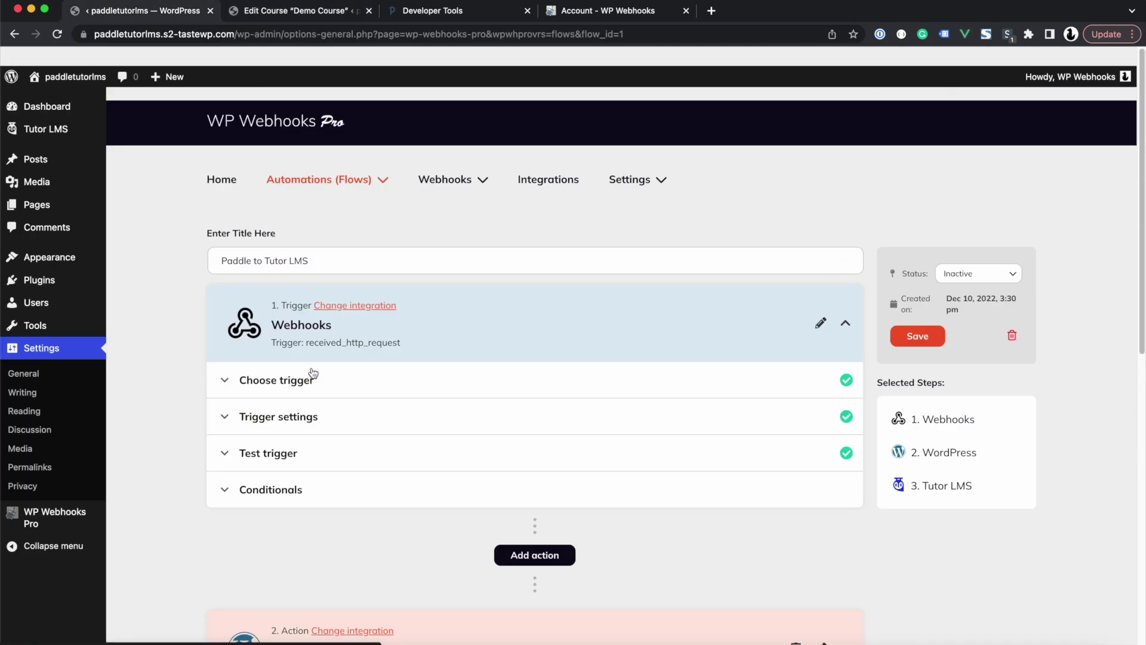
click(918, 317)
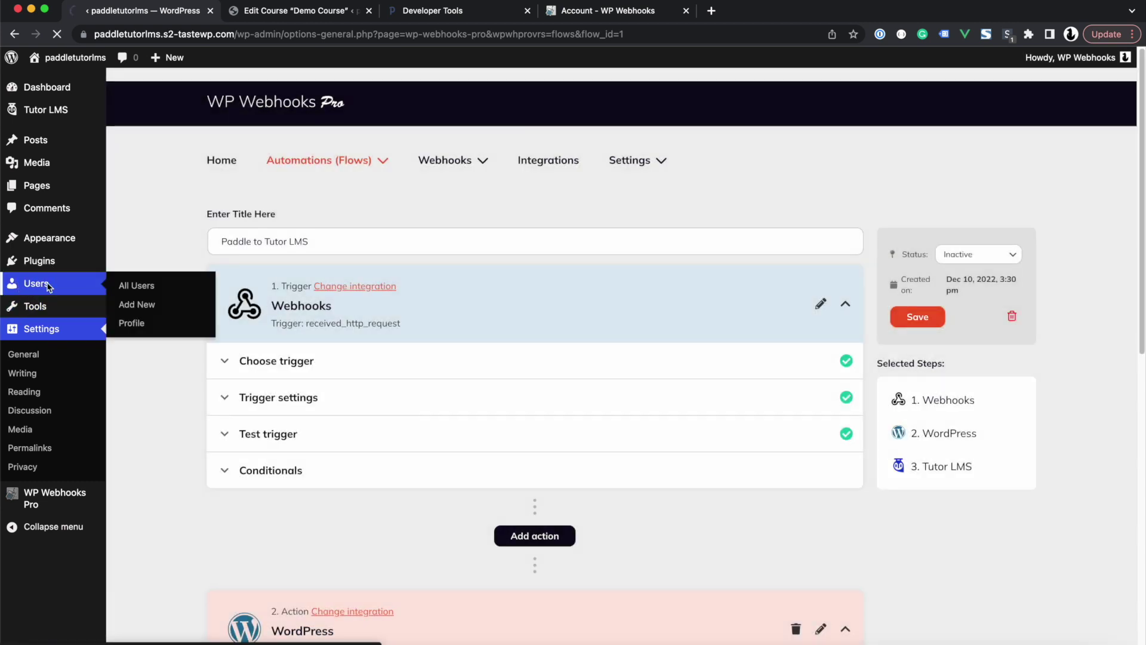
Open the edit page of the newly created subscriber from the WordPress users list
click(48, 285)
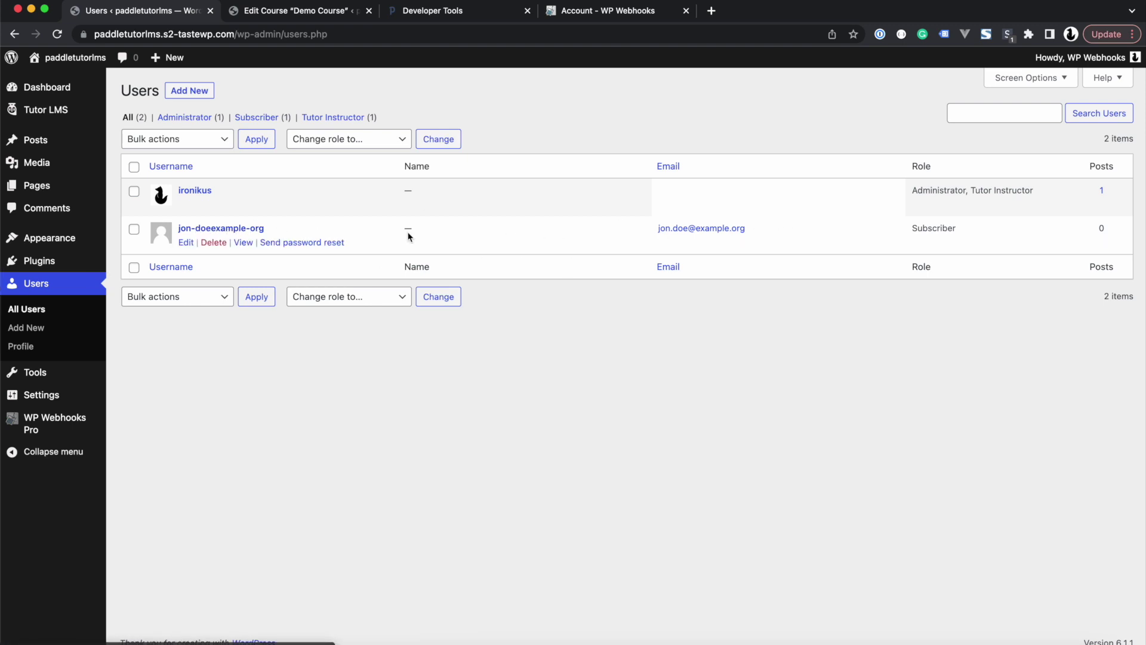
click(197, 230)
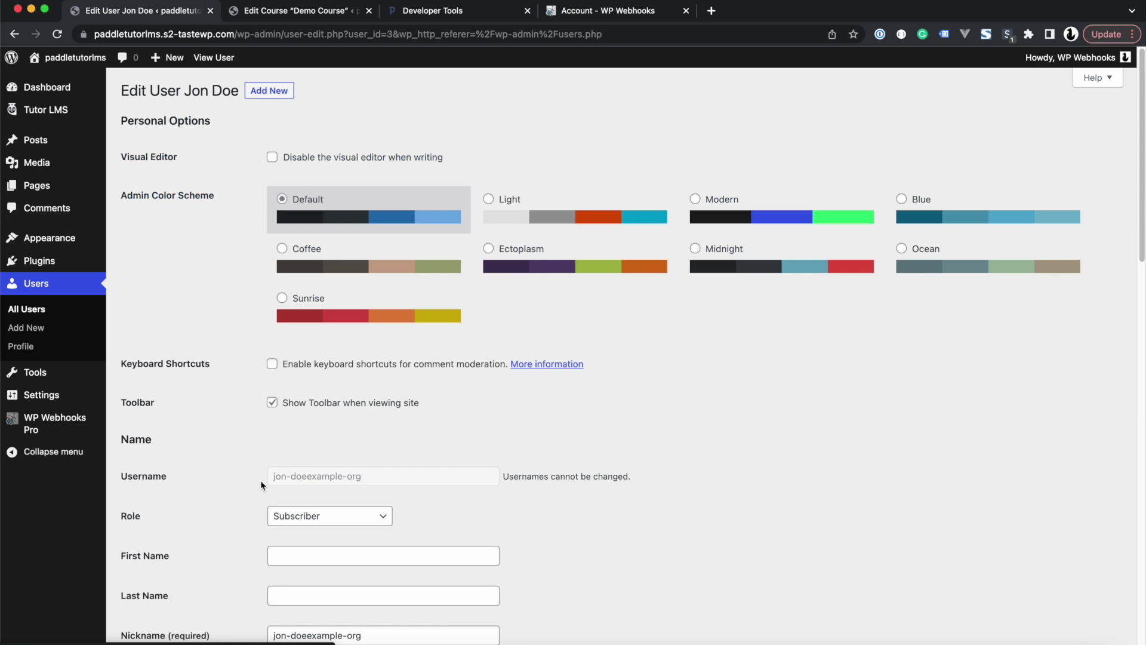
Review the new subscriber's name and contact fields, and open the Students list in Tutor LMS
scroll(261, 482, down, 5)
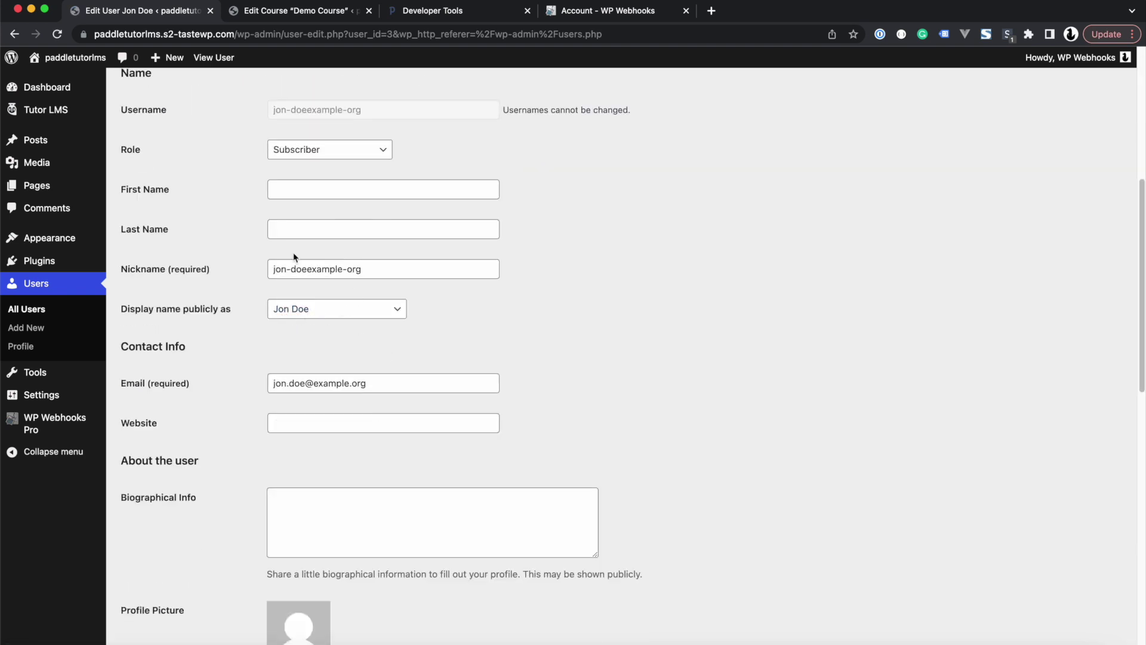
scroll(237, 252, left, 5)
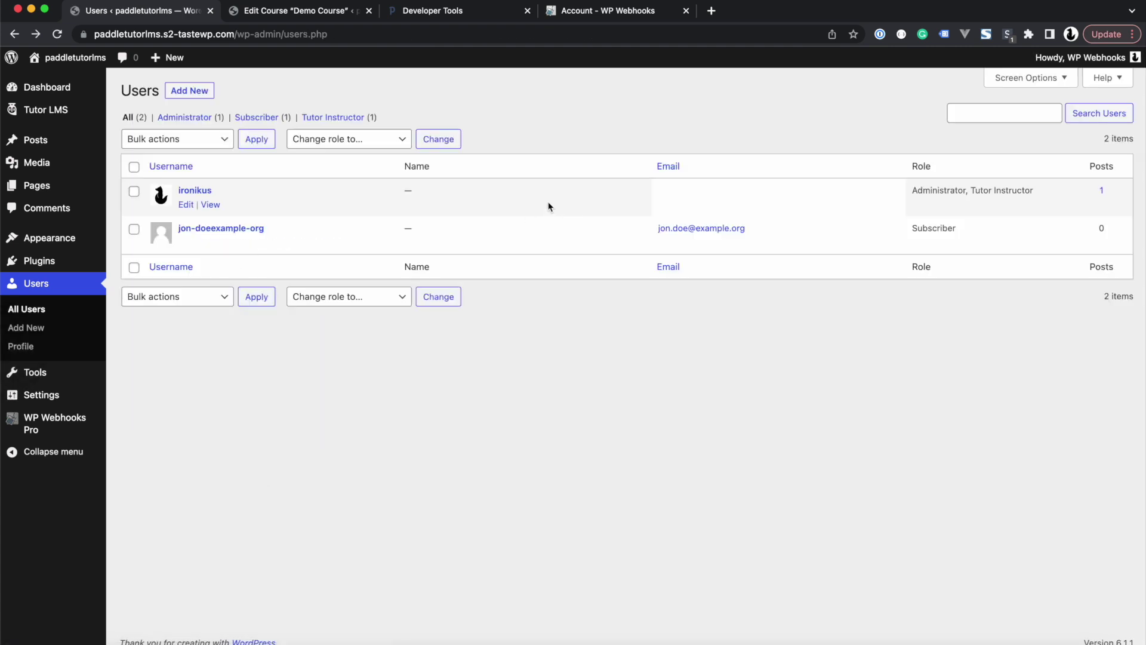
mouse_move(51, 114)
click(149, 169)
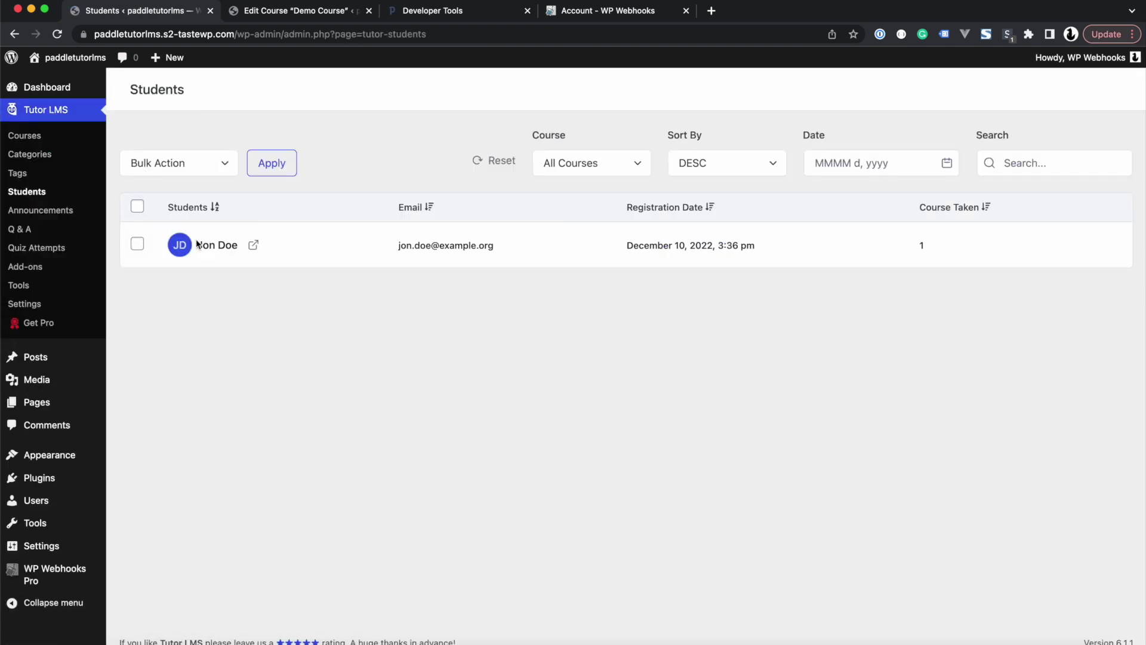
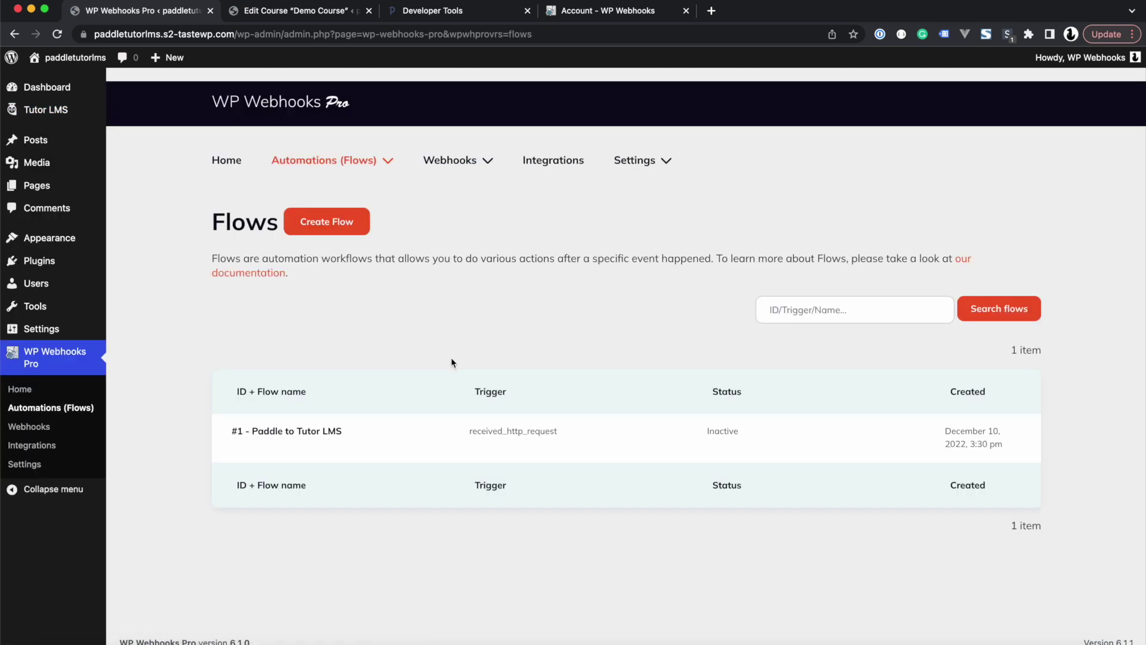
Open the Paddle to Tutor LMS flow for editing
mouse_move(269, 431)
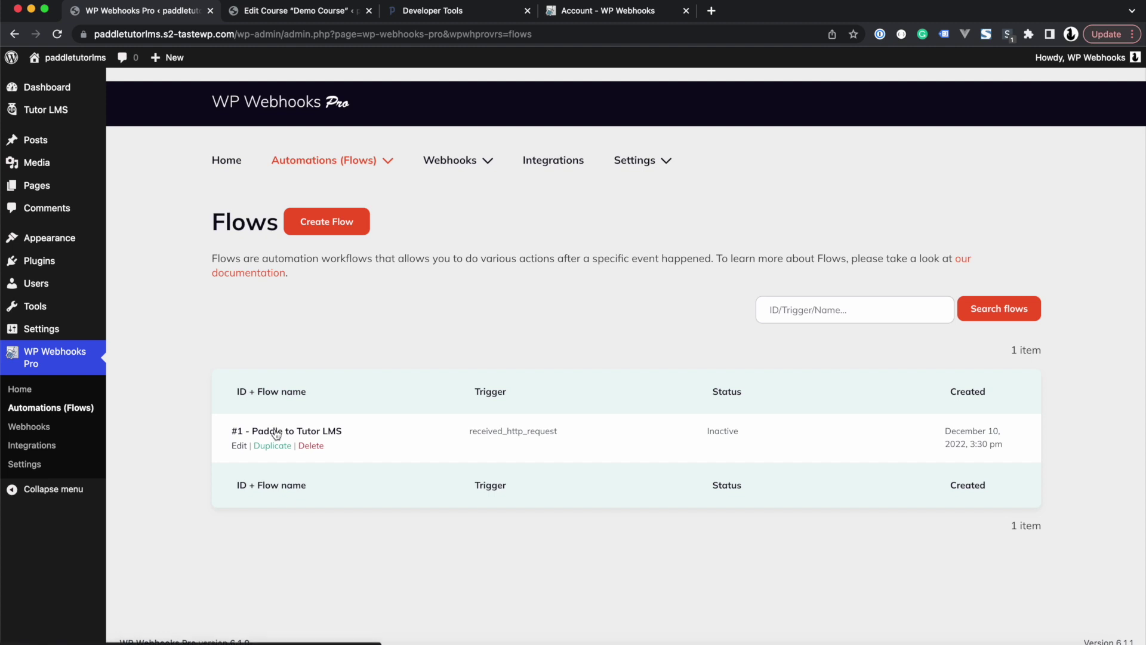
click(277, 431)
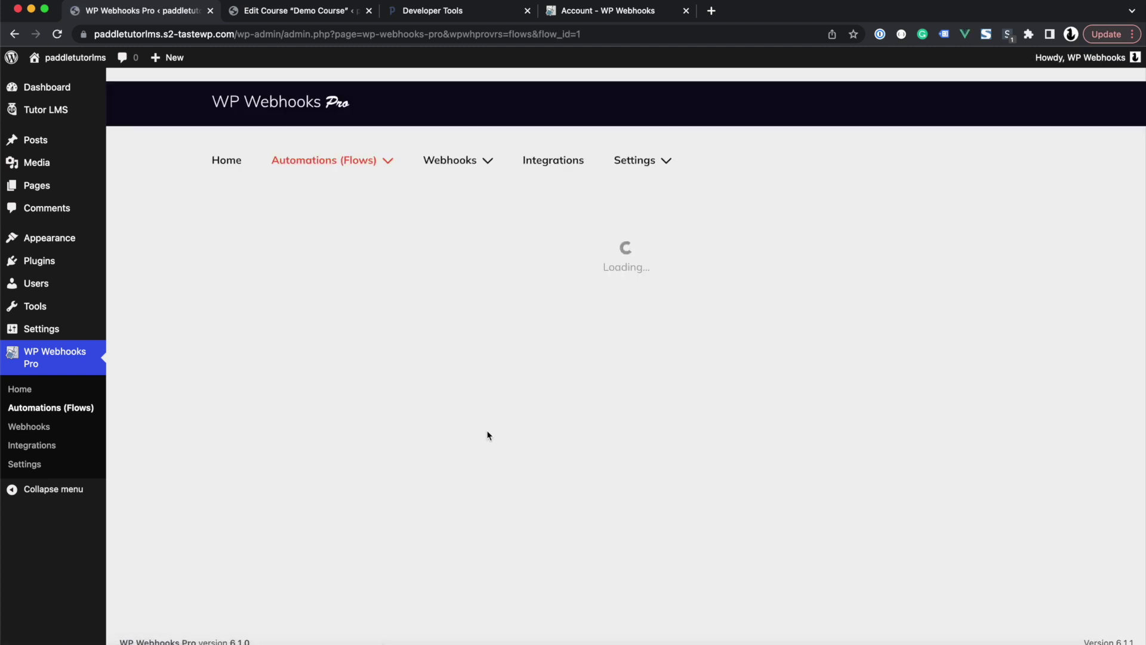
scroll(487, 432, down, 3)
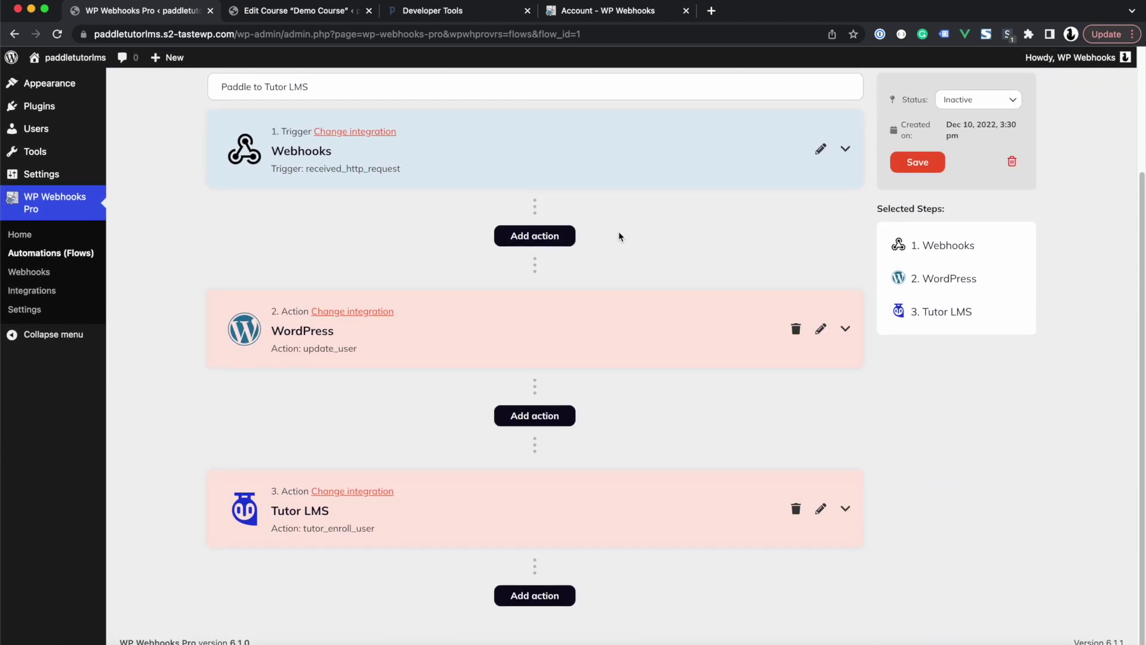
Add a WP Webhooks Formatter action between the Webhooks trigger and the WordPress update_user action
click(549, 239)
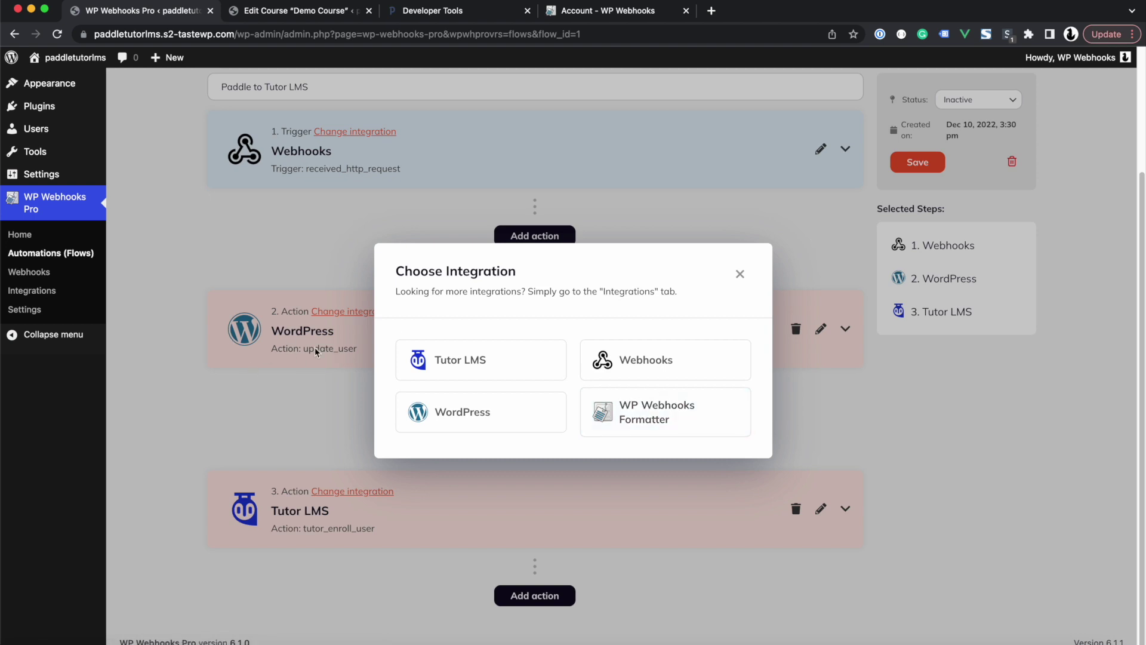
click(741, 274)
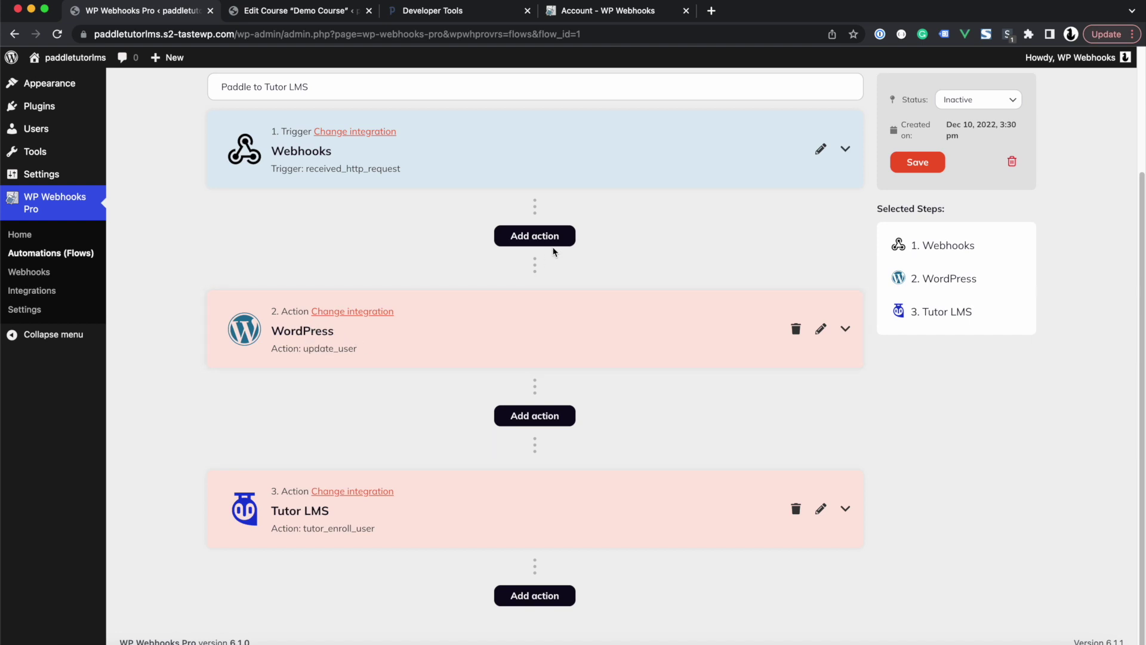
click(526, 238)
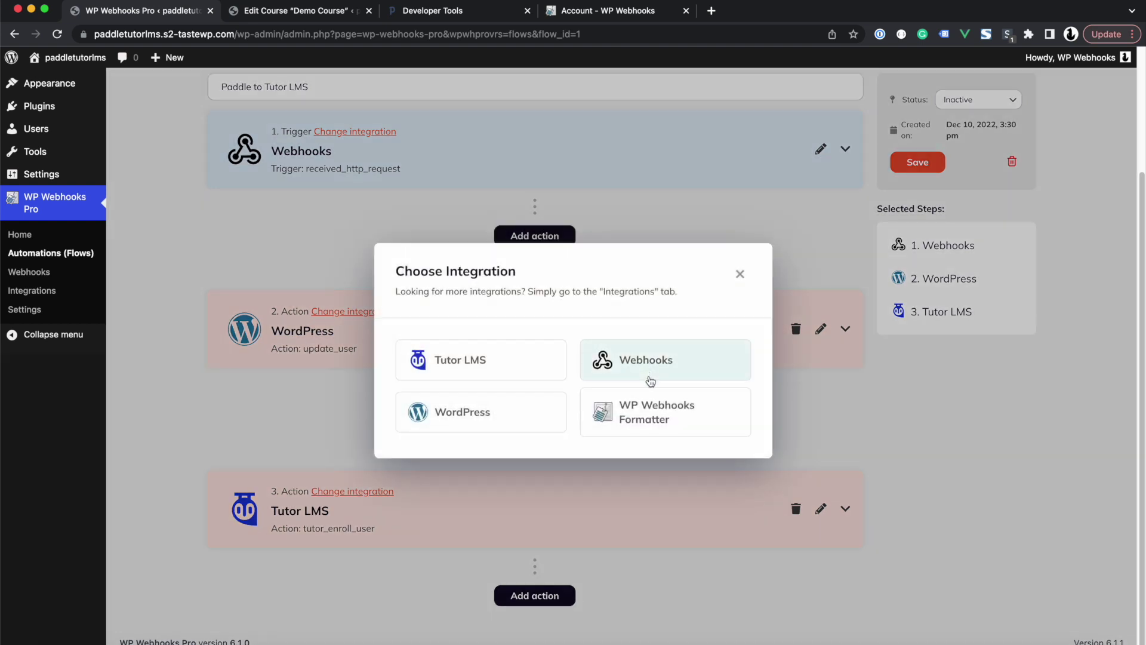
click(643, 411)
scroll(647, 414, down, 4)
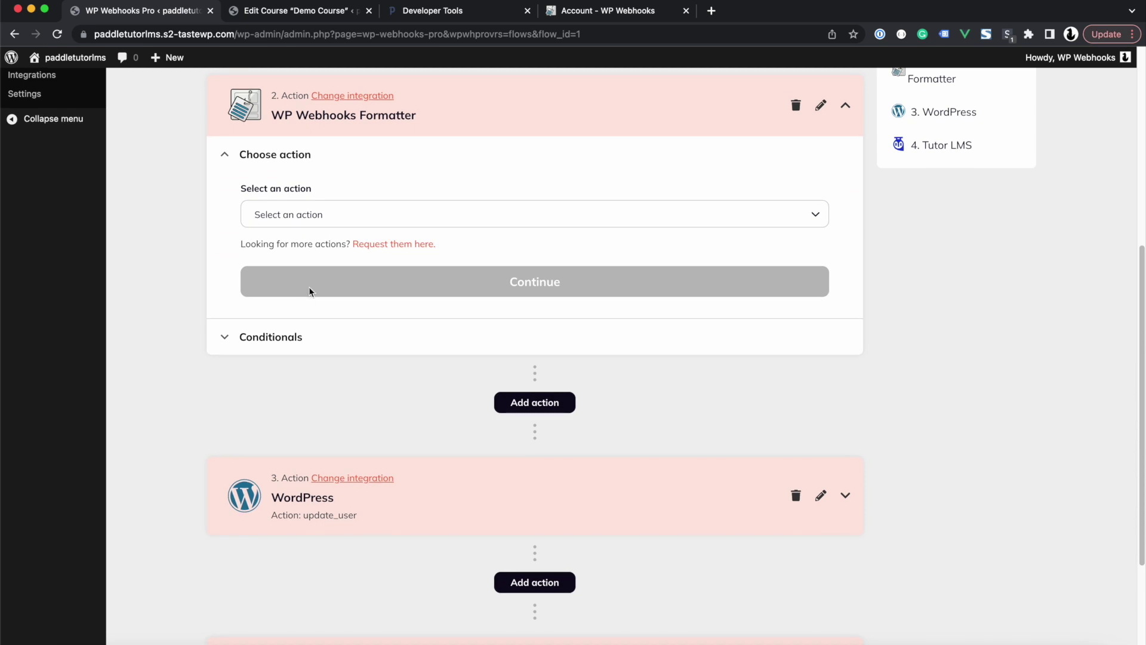
Choose the text_explode_json action for the WP Webhooks Formatter step and continue to its settings
click(300, 222)
click(303, 258)
text(explo)
click(335, 287)
click(363, 297)
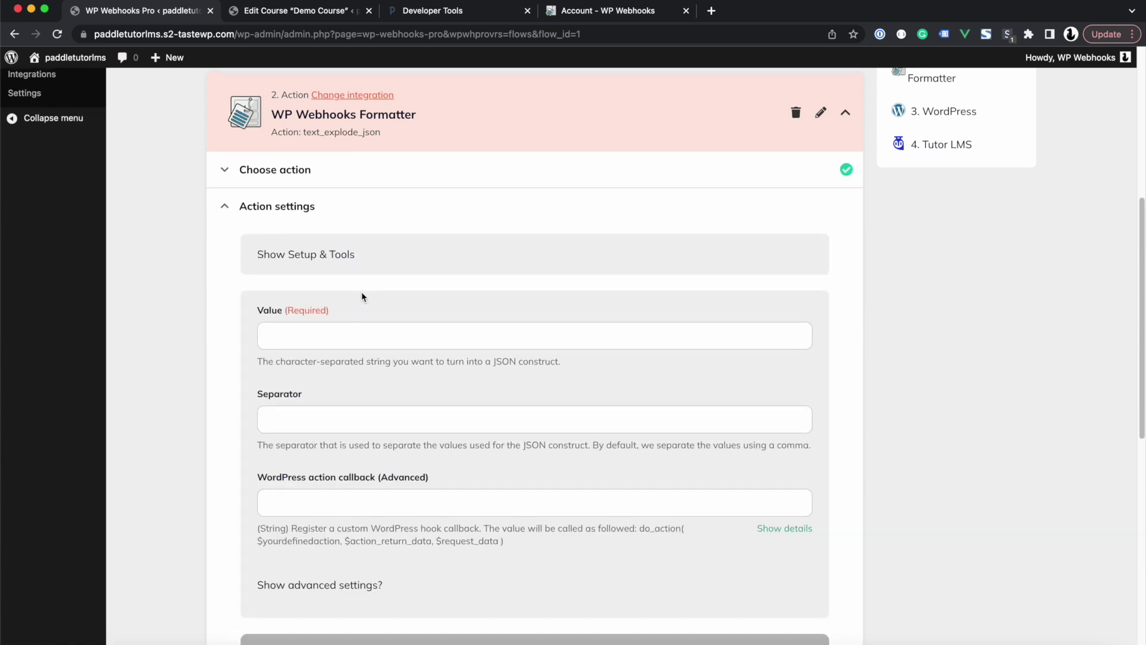
Set the formatter's Value to the customer_name tag from the Webhooks trigger
click(317, 339)
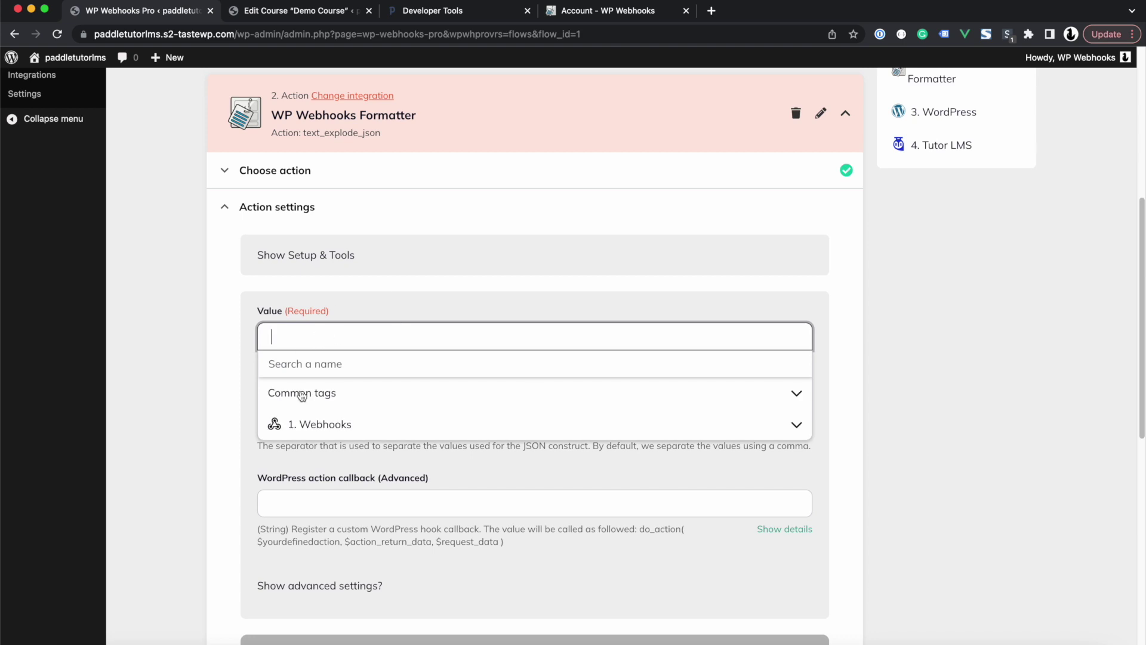
click(302, 424)
click(316, 369)
text(name)
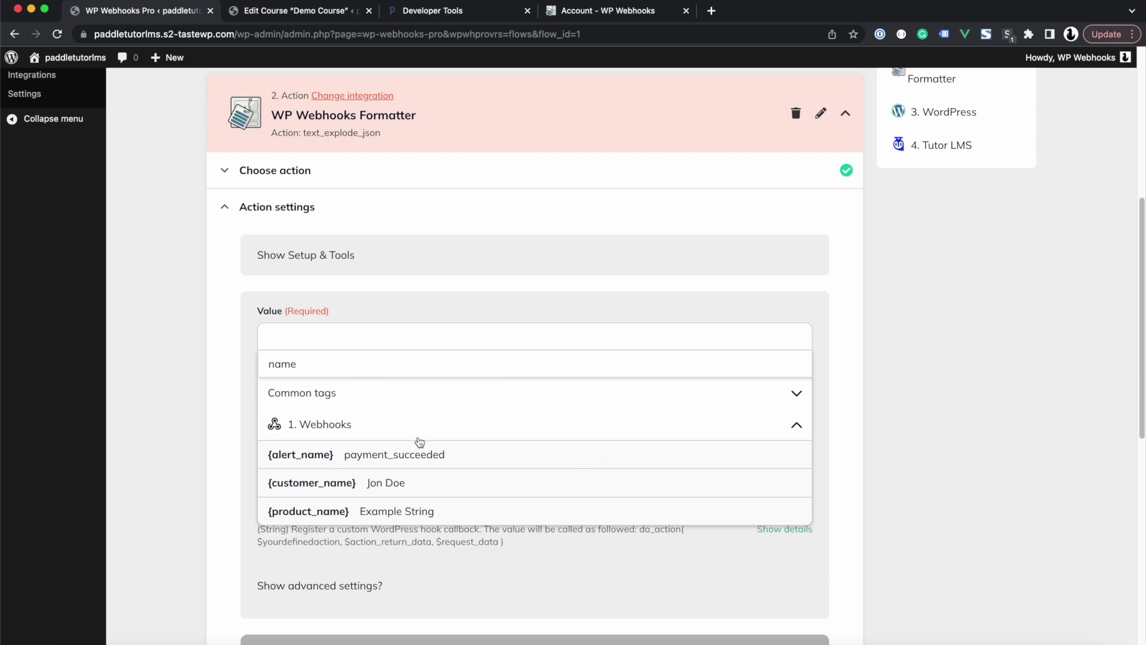
click(361, 486)
click(234, 387)
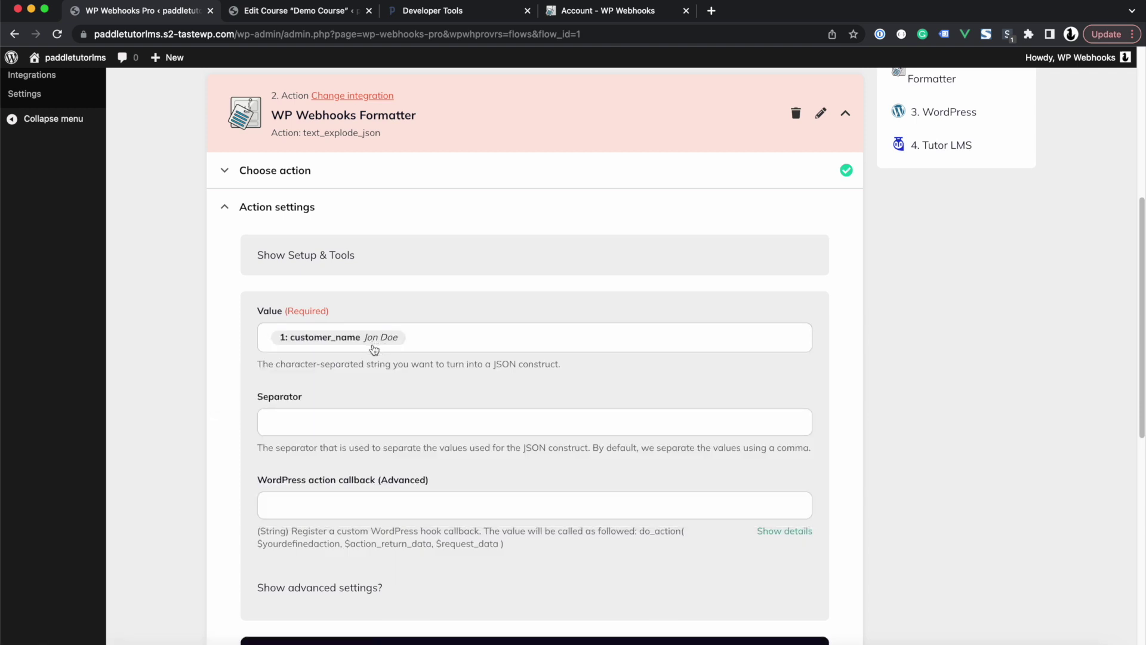
Set the formatter's Separator to a space and save the action's fields
click(300, 430)
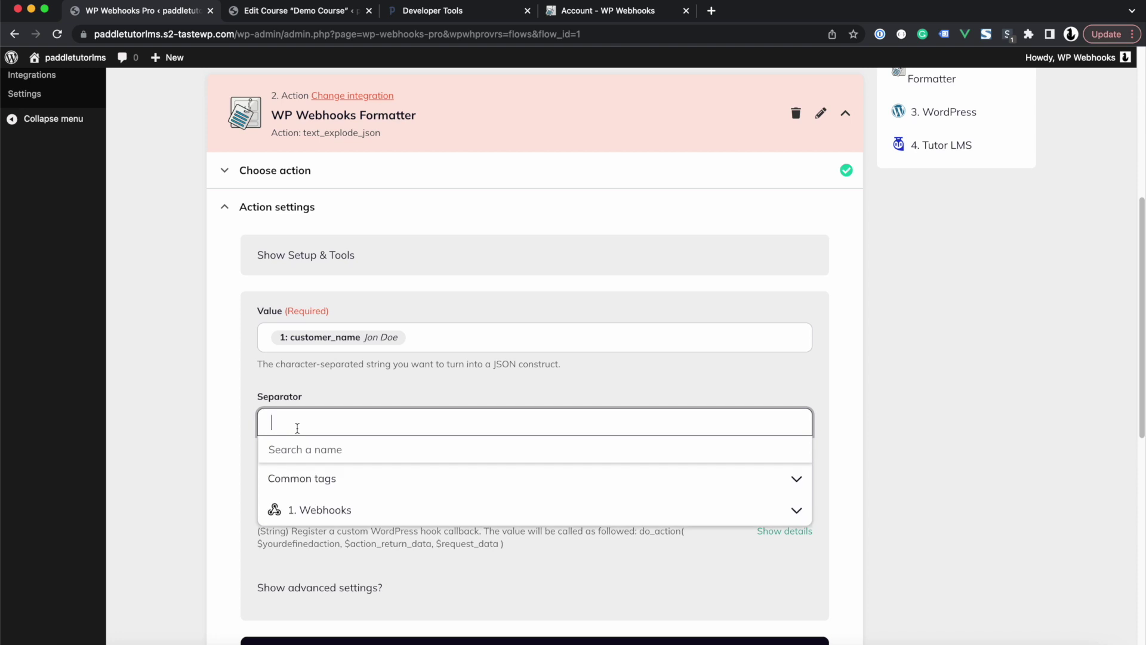
click(230, 455)
scroll(230, 455, down, 3)
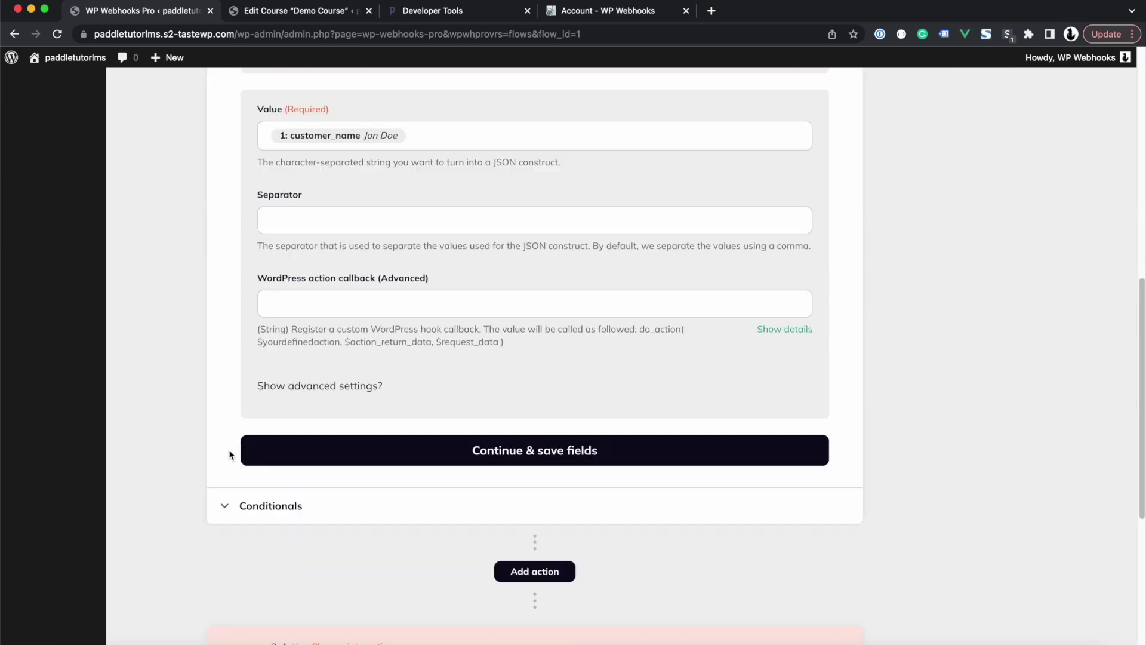
click(355, 439)
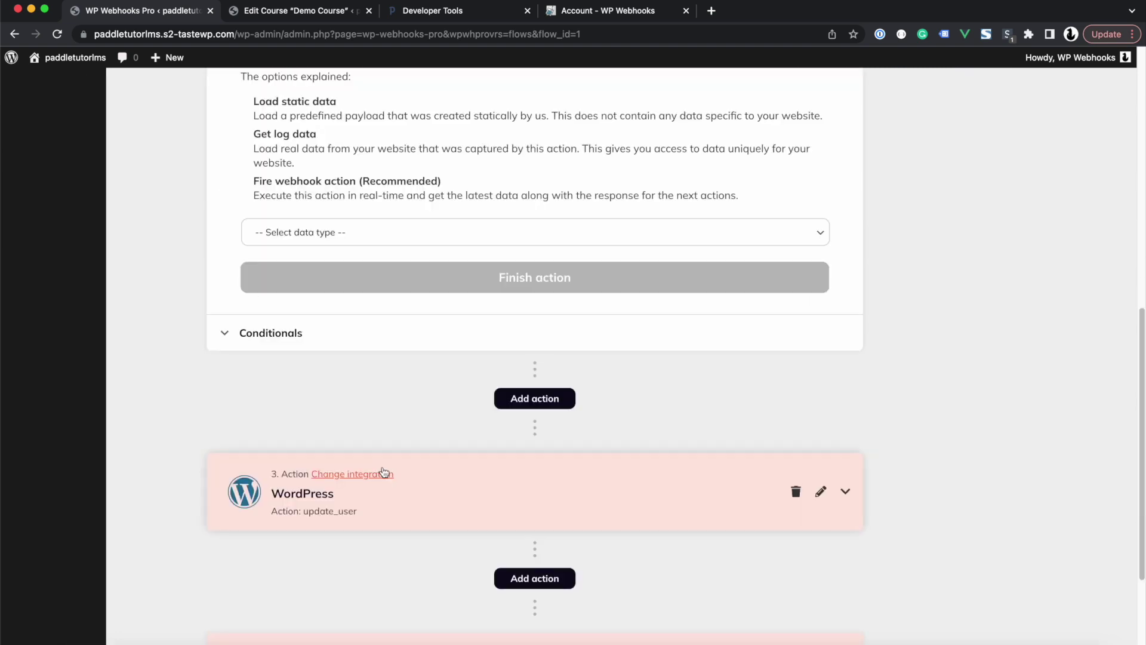
Test the formatter action with the Fire webhook action data type, check the returned name parts, and finish the action
click(370, 433)
click(263, 480)
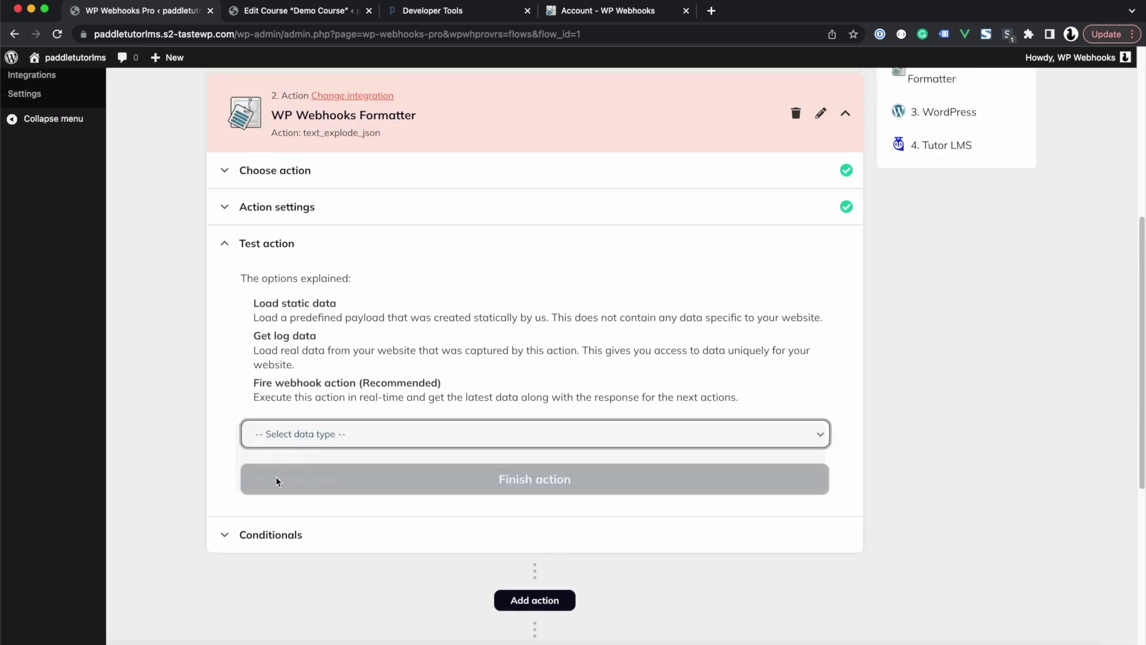
click(266, 478)
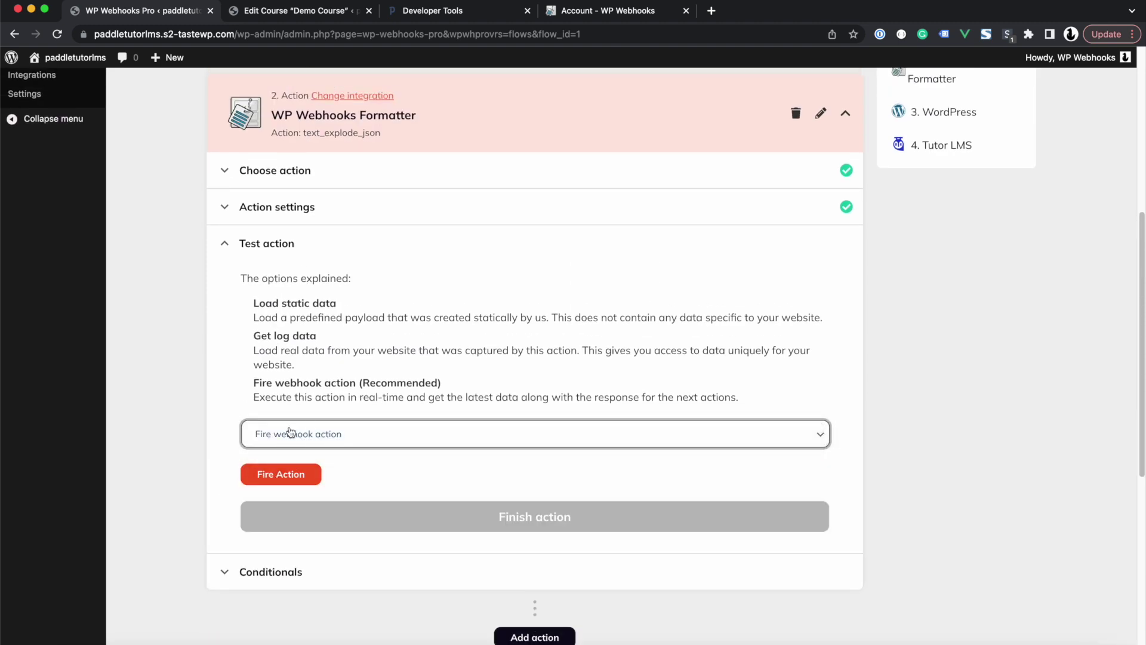
click(267, 477)
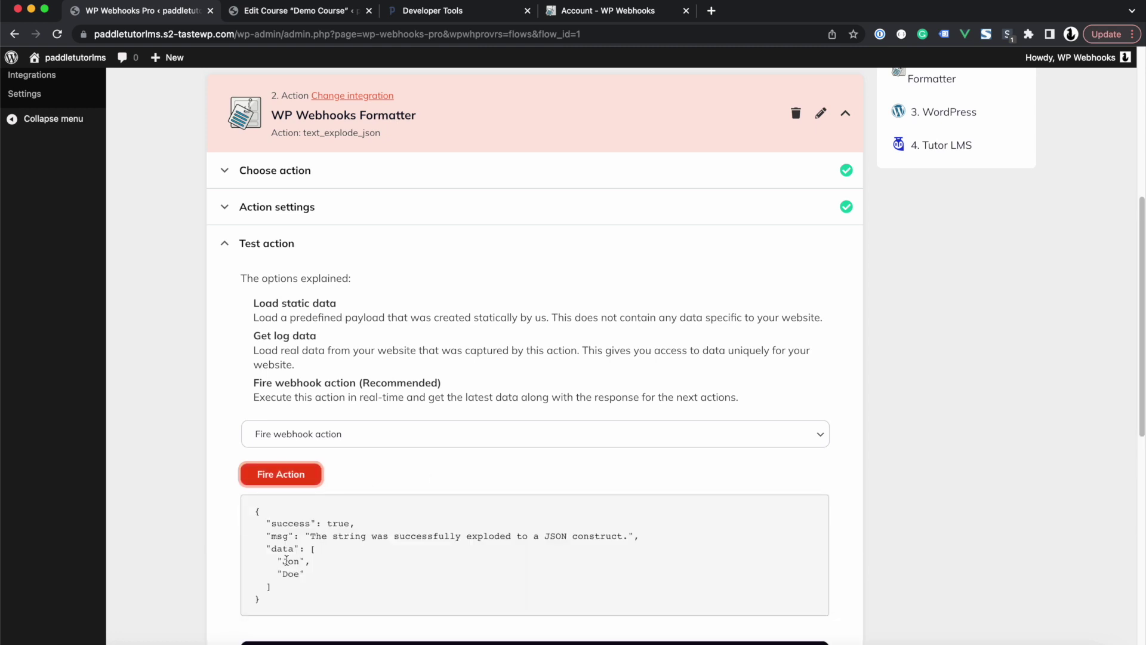
drag(276, 564, 306, 578)
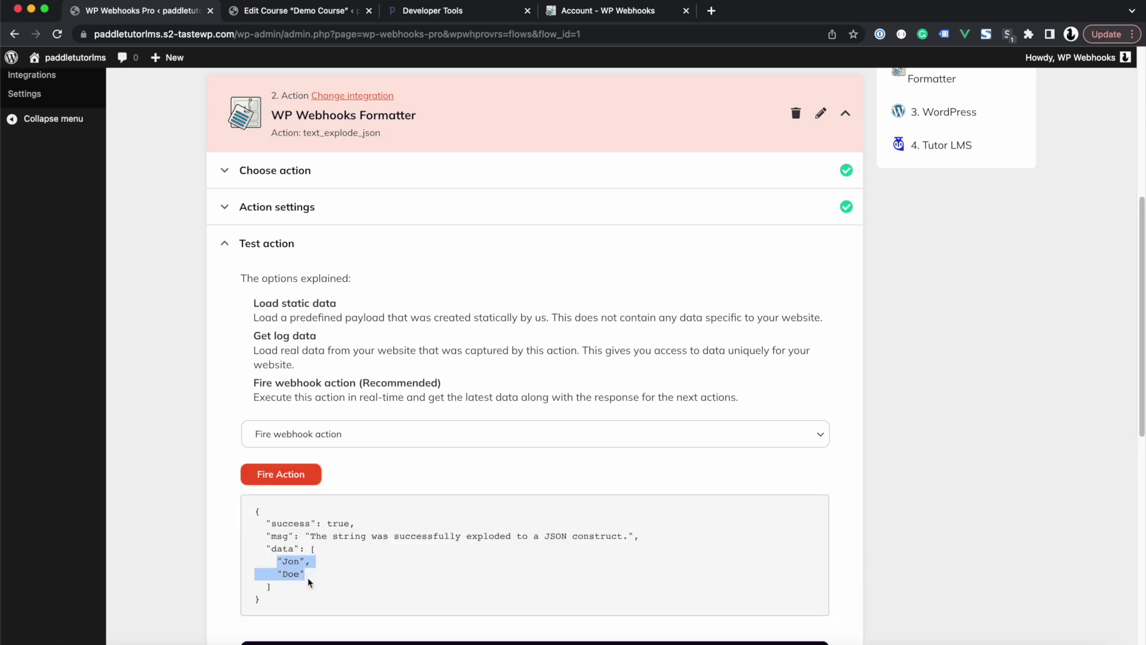
scroll(307, 578, down, 1)
click(353, 581)
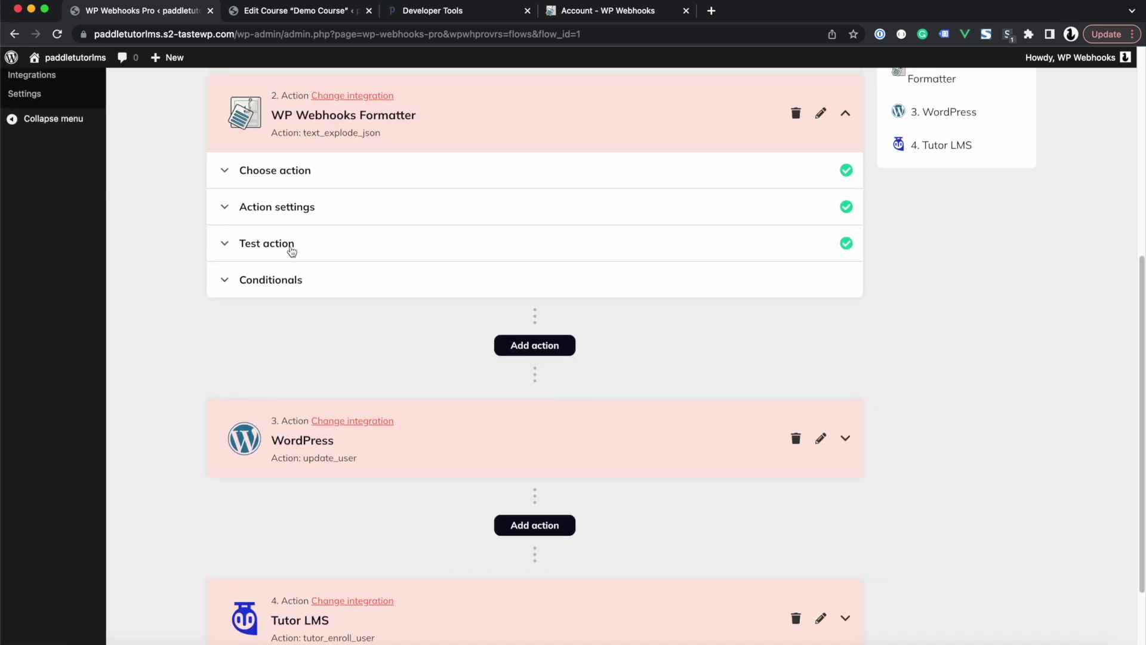
In the WordPress update_user action settings, map first_name to the {data}{0} tag from the WP Webhooks Formatter step
click(380, 445)
scroll(379, 444, down, 2)
click(265, 423)
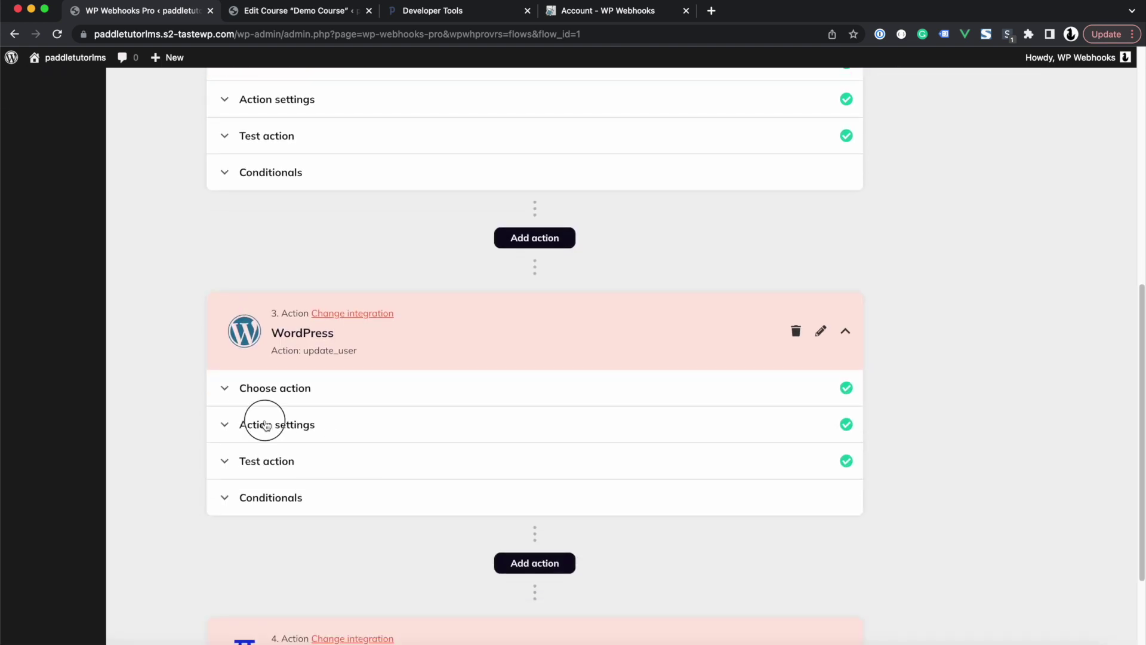
scroll(265, 424, down, 8)
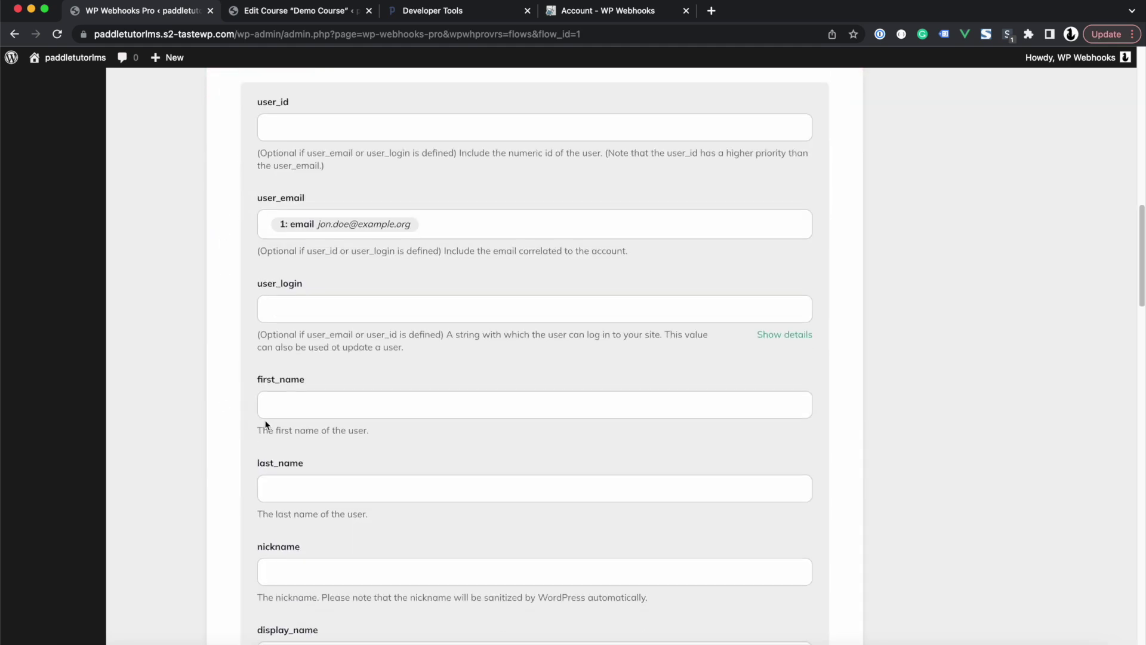
click(286, 373)
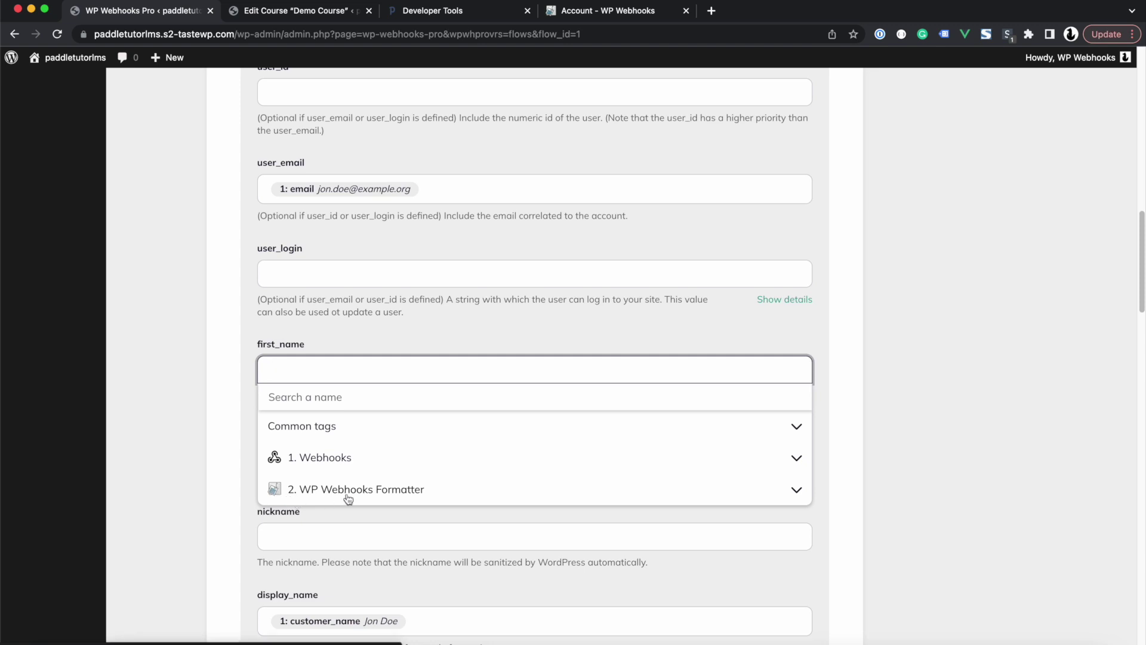
click(412, 495)
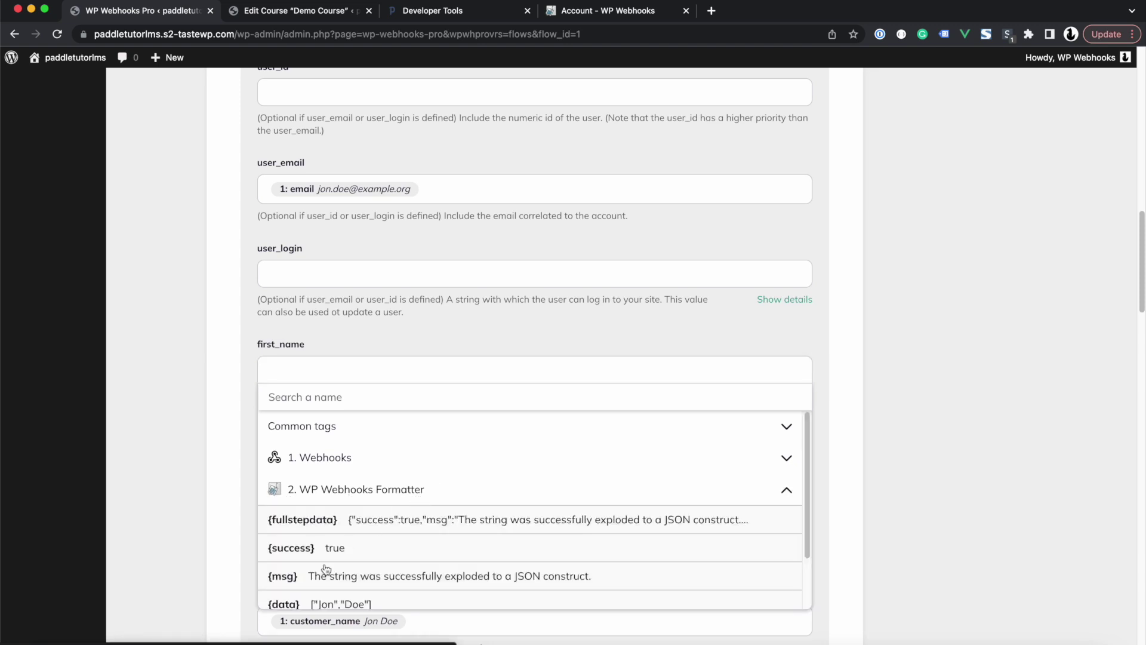
scroll(326, 569, down, 1)
click(371, 568)
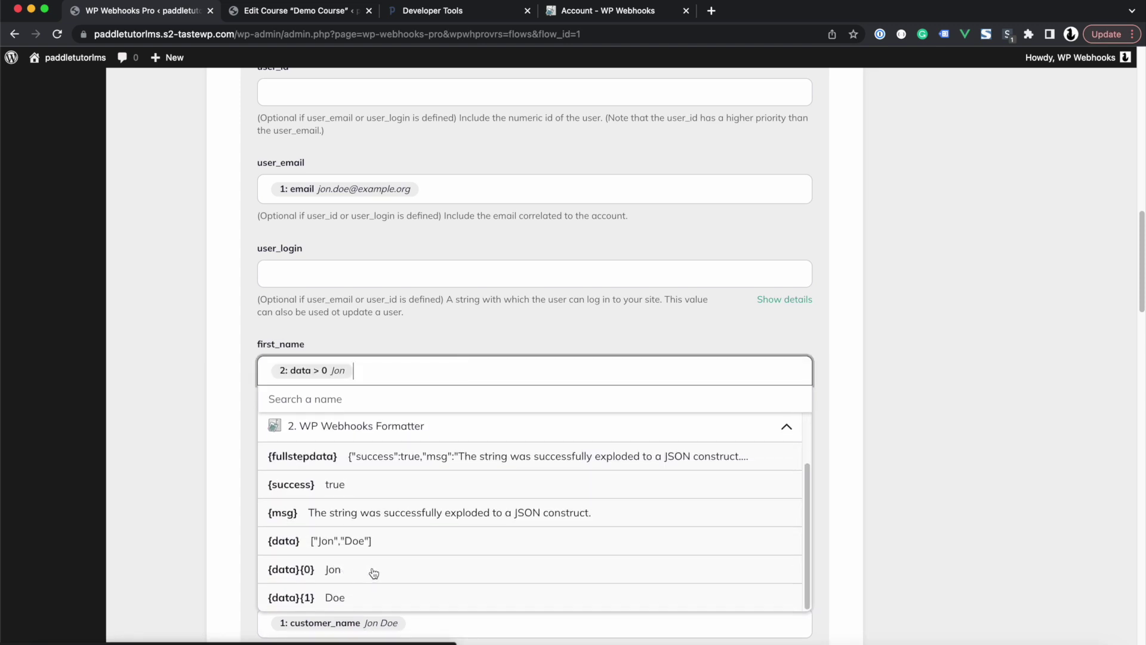
click(213, 384)
Map last_name to the formatter's {data}{1} tag and save the update_user action's fields
click(320, 455)
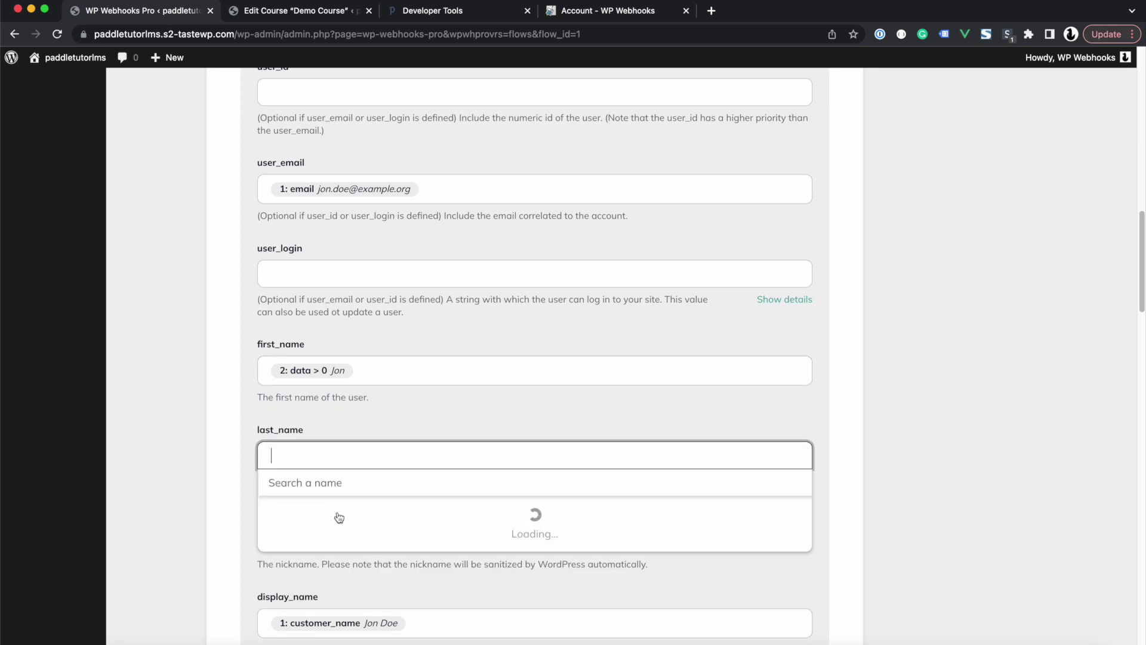
click(310, 567)
scroll(310, 571, down, 4)
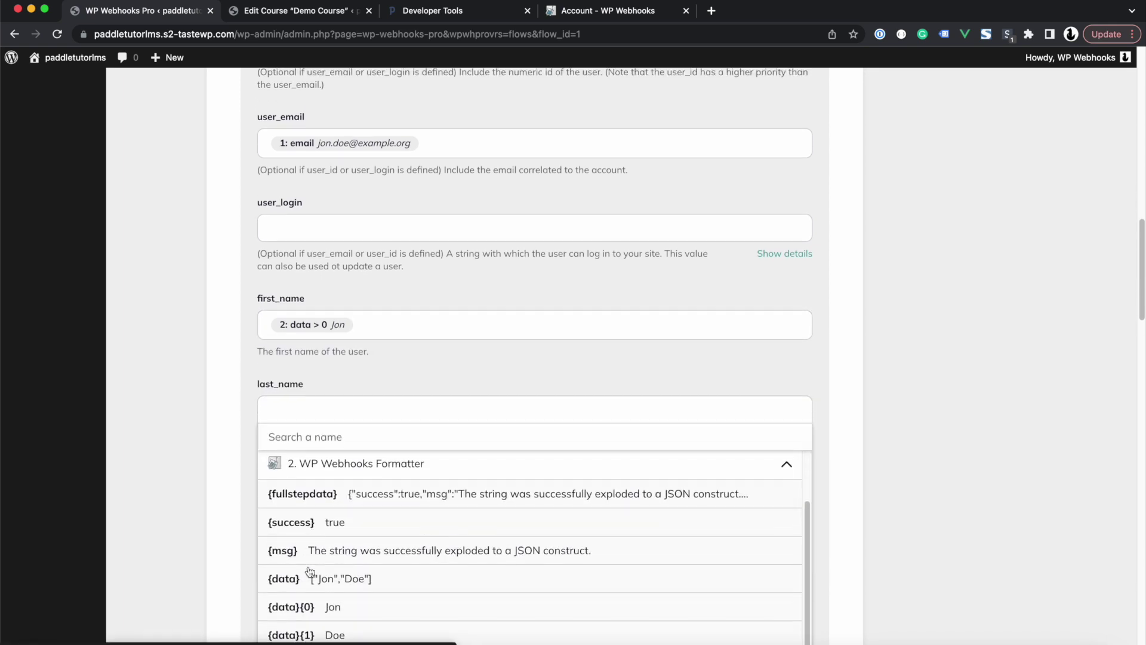
click(292, 624)
click(221, 563)
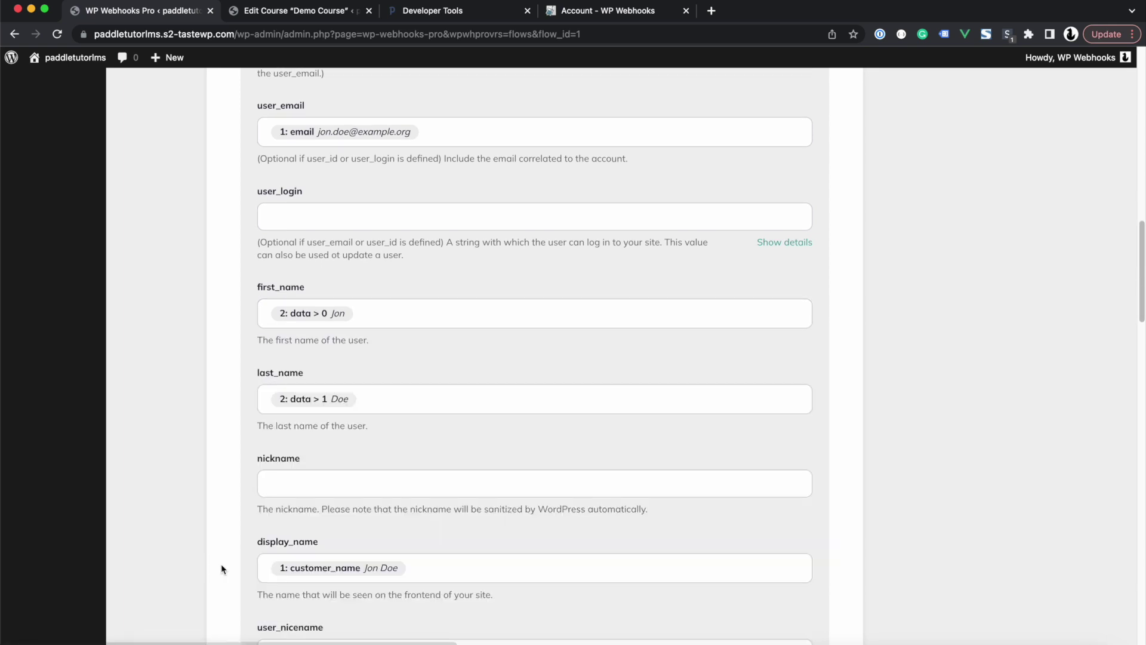
scroll(221, 563, down, 5)
scroll(221, 564, down, 20)
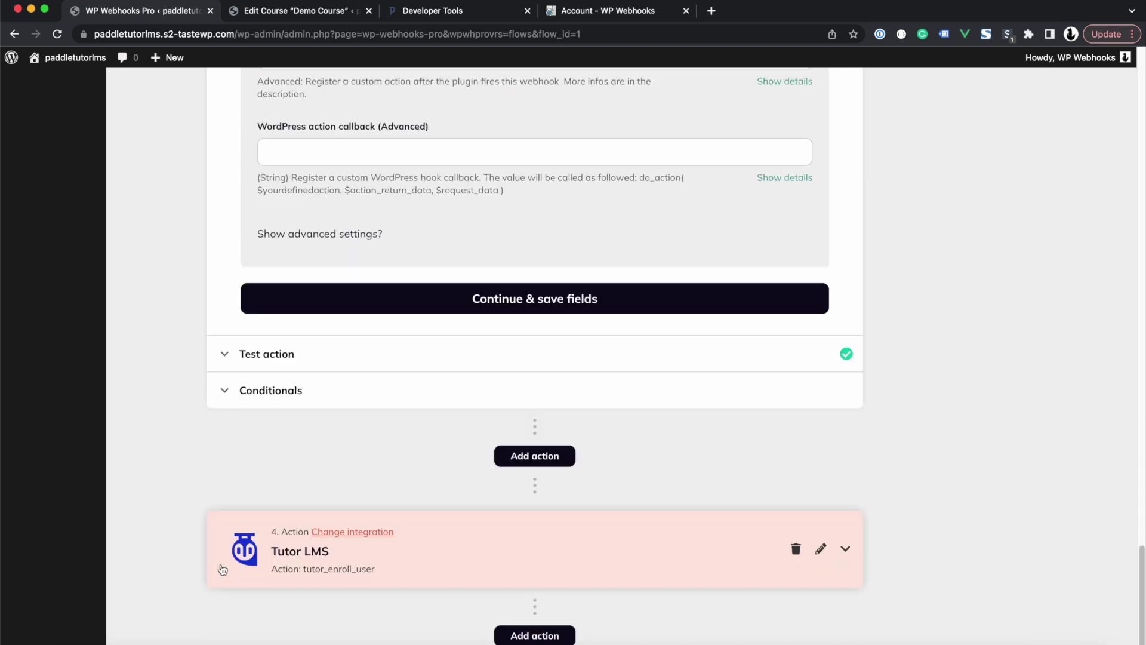
click(550, 310)
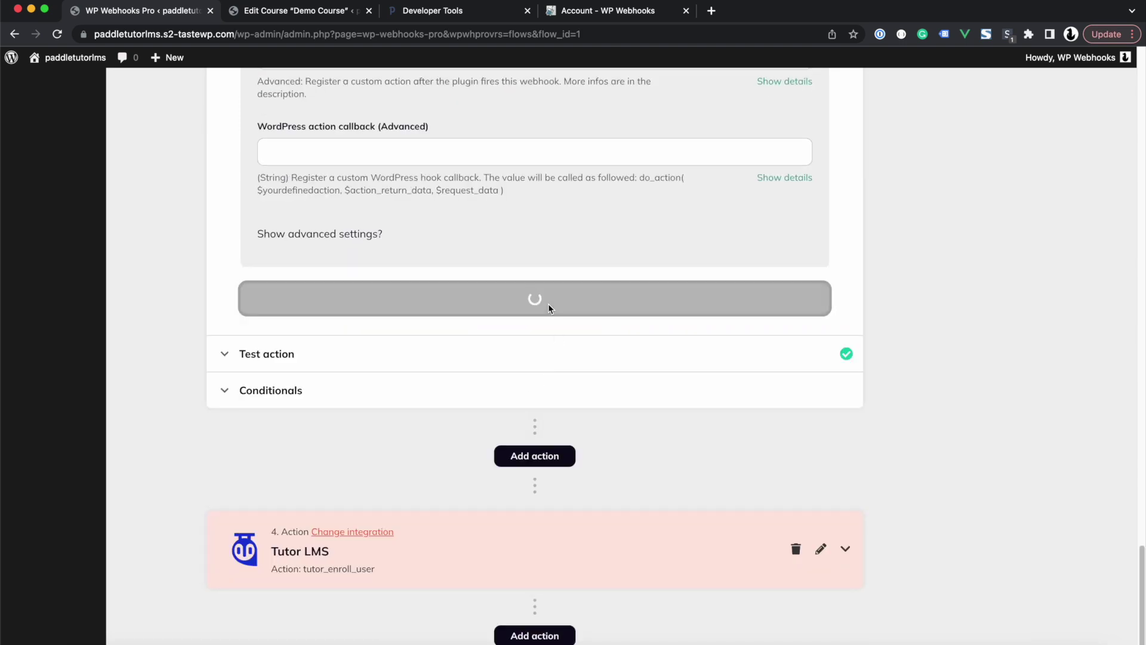
Test the WordPress update_user action with the Load static data option and finish the action
click(276, 475)
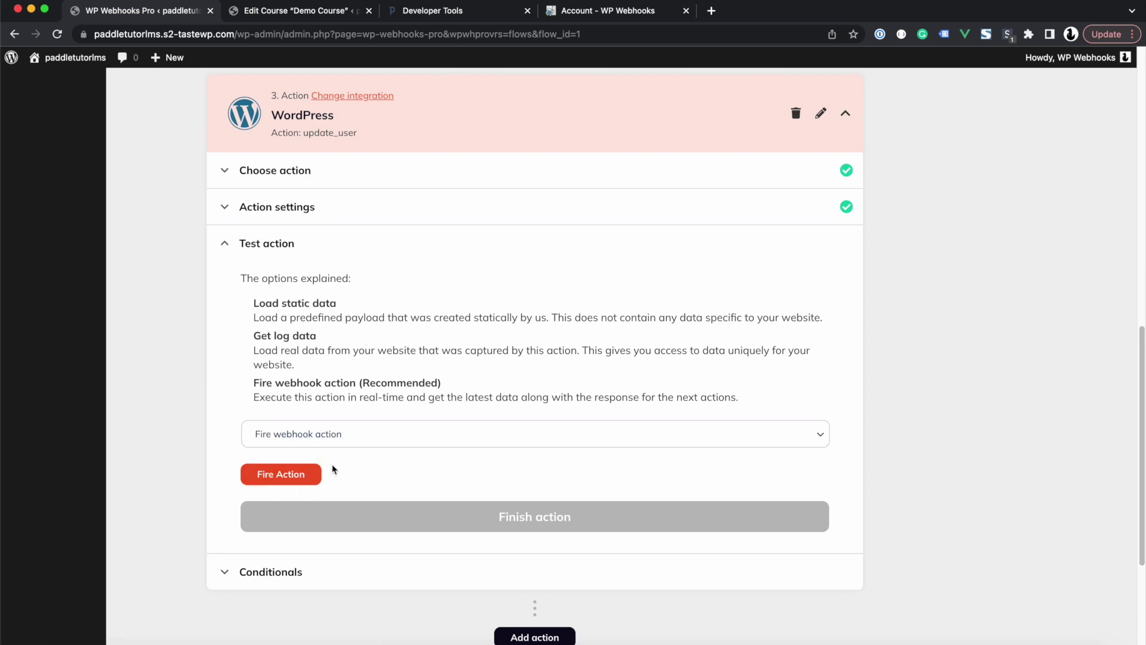
click(295, 439)
click(303, 404)
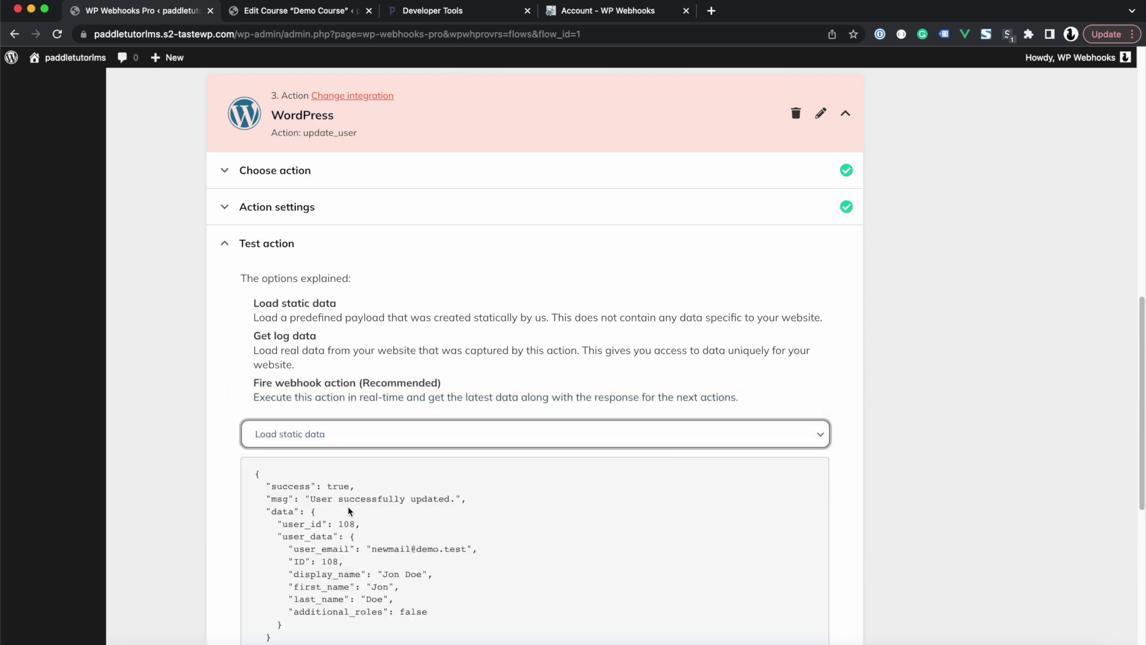
scroll(187, 558, down, 5)
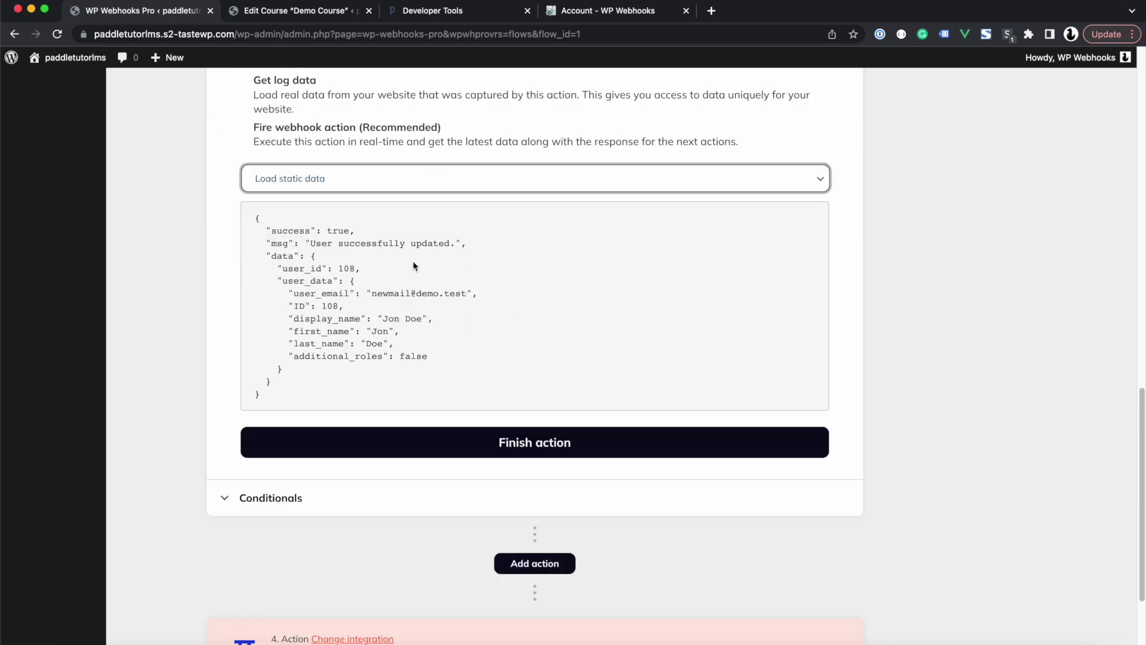
click(435, 444)
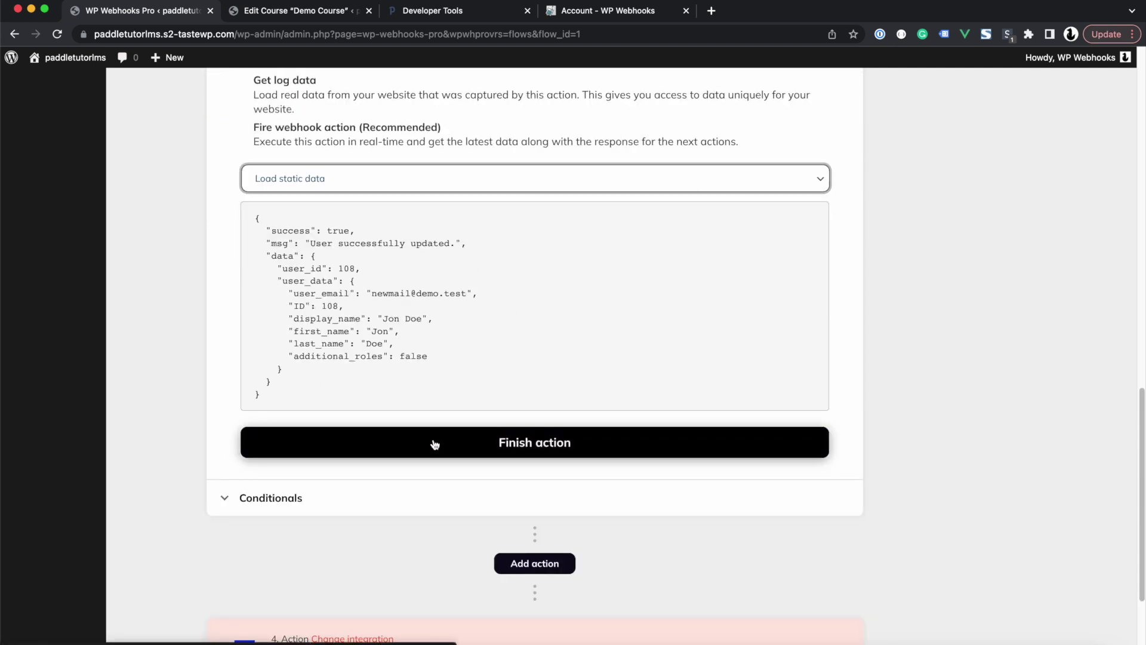
click(434, 444)
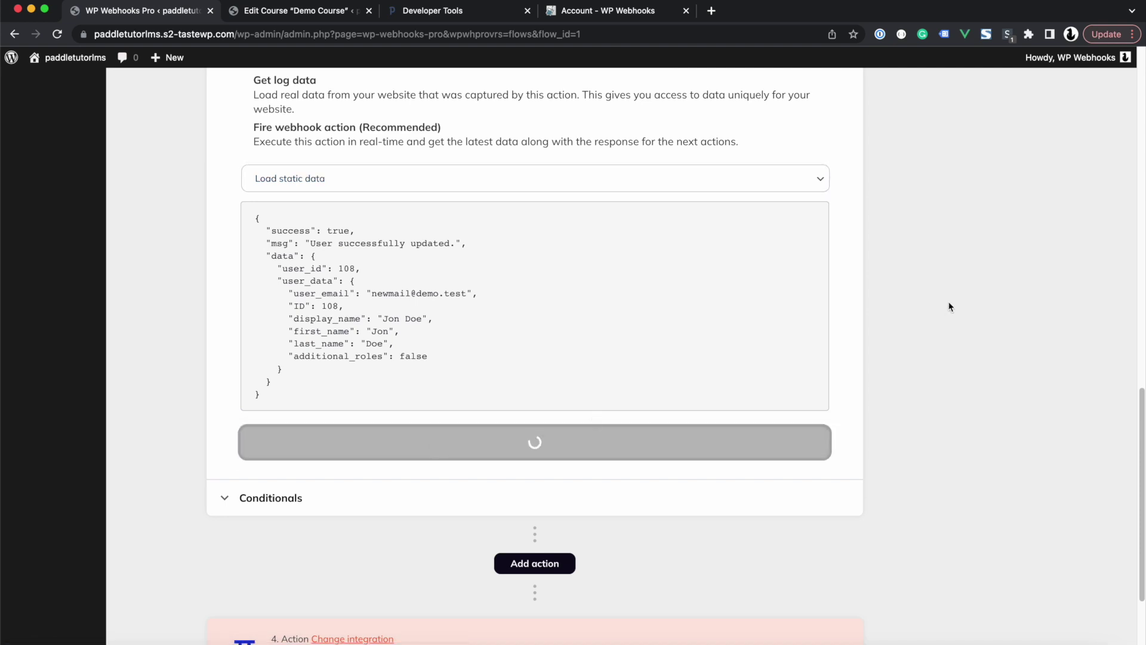
Set the Paddle to Tutor LMS flow's status to Active and save the flow
scroll(949, 307, up, 15)
click(973, 253)
click(958, 268)
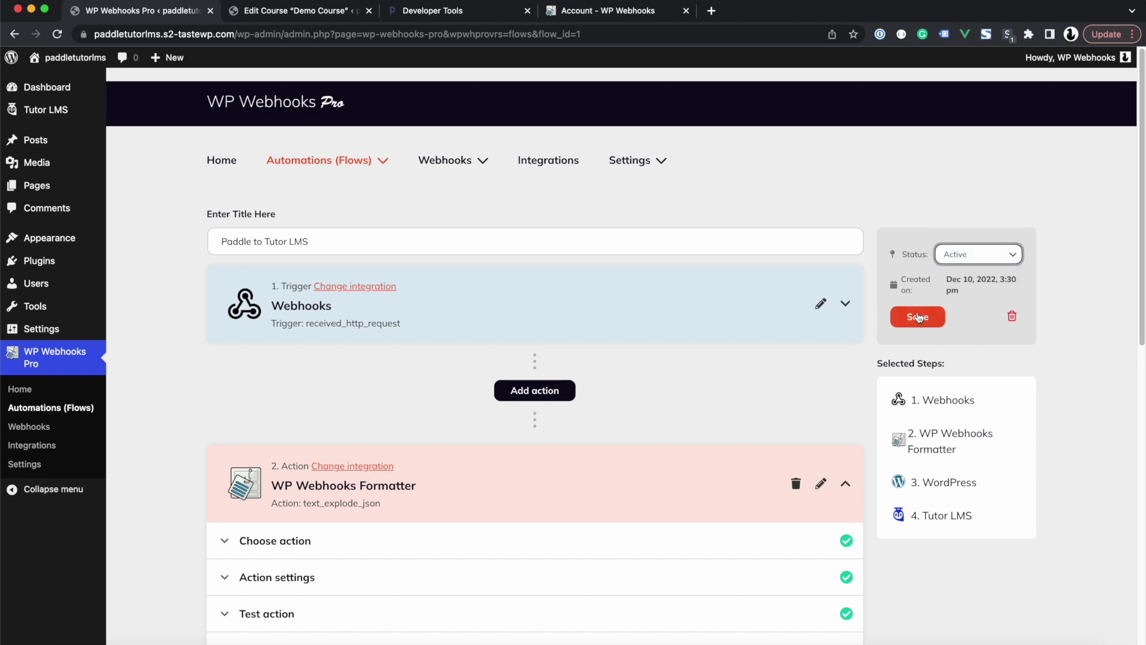
click(918, 316)
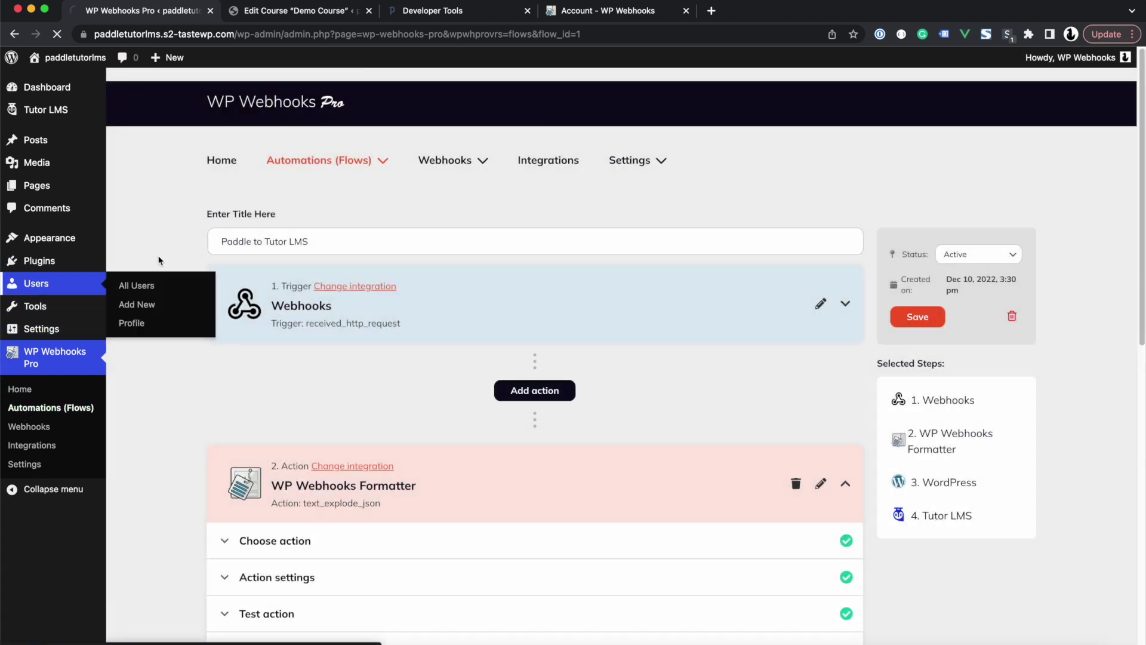
Open the WordPress Users list, and in Paddle's Webhook Alert Testing replace the sample customer_name with a different full name
click(88, 283)
click(458, 16)
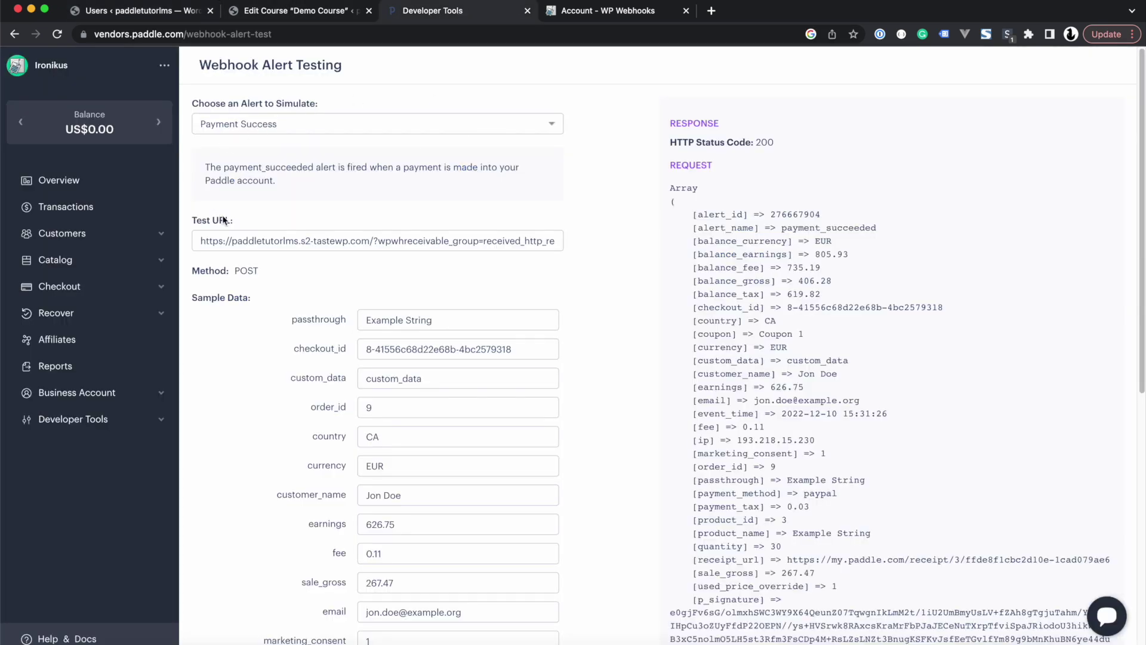
scroll(327, 459, down, 3)
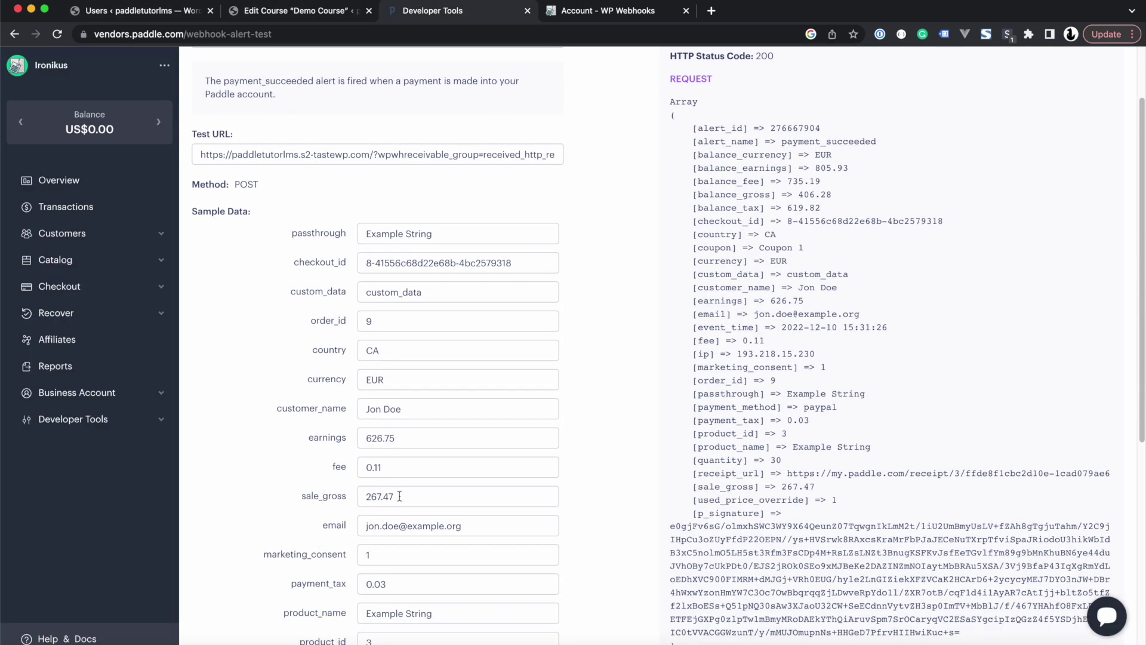
drag(412, 412, 403, 376)
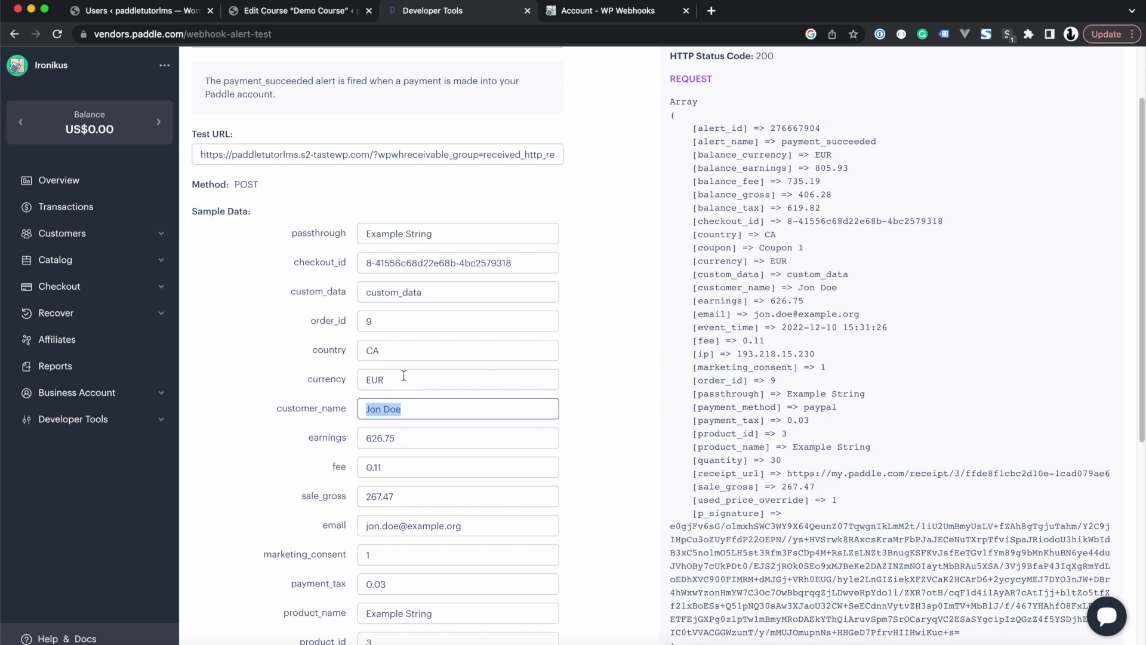
text(Test User)
key(super+a)
text(Ma)
Replace the sample email with a test address that matches the new customer name
click(400, 531)
double_click(400, 531)
text(maxuser)
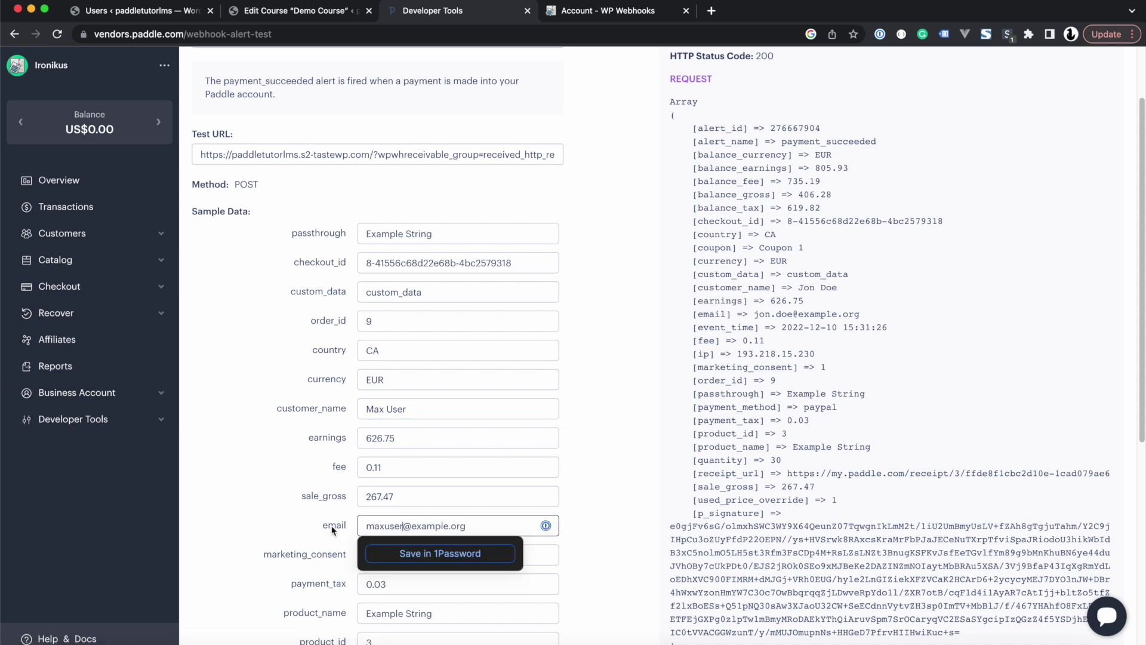
double_click(426, 525)
text(yourdomai)
click(264, 525)
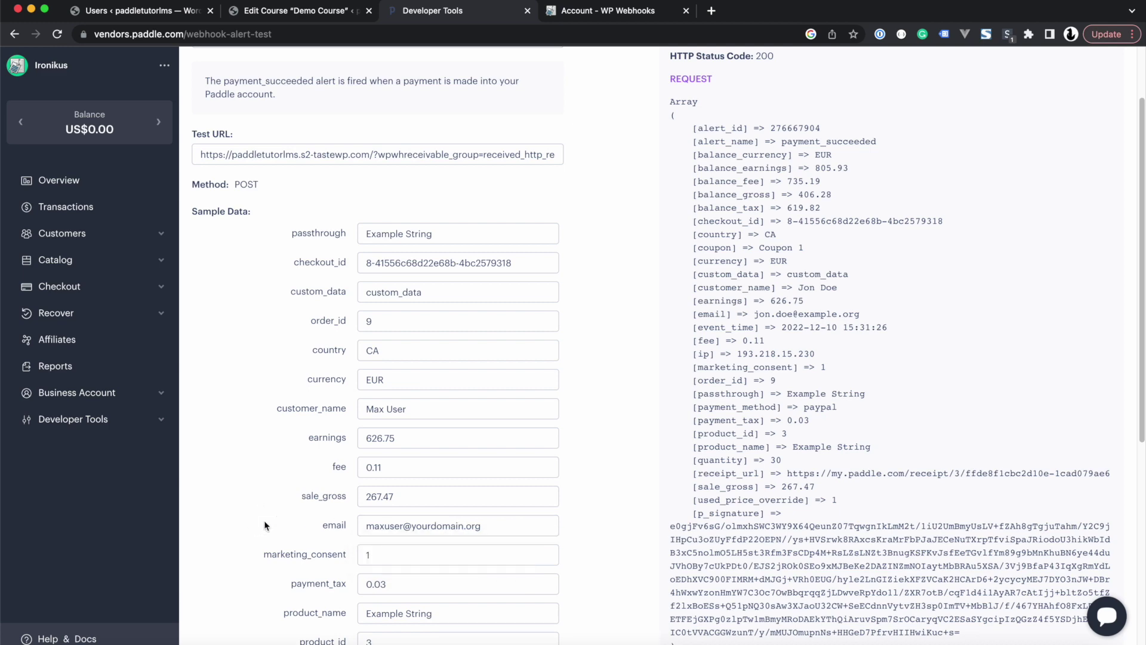
Review the changed customer name and email, and send the simulated Payment Success alert to the test URL
scroll(266, 525, down, 6)
scroll(444, 434, up, 6)
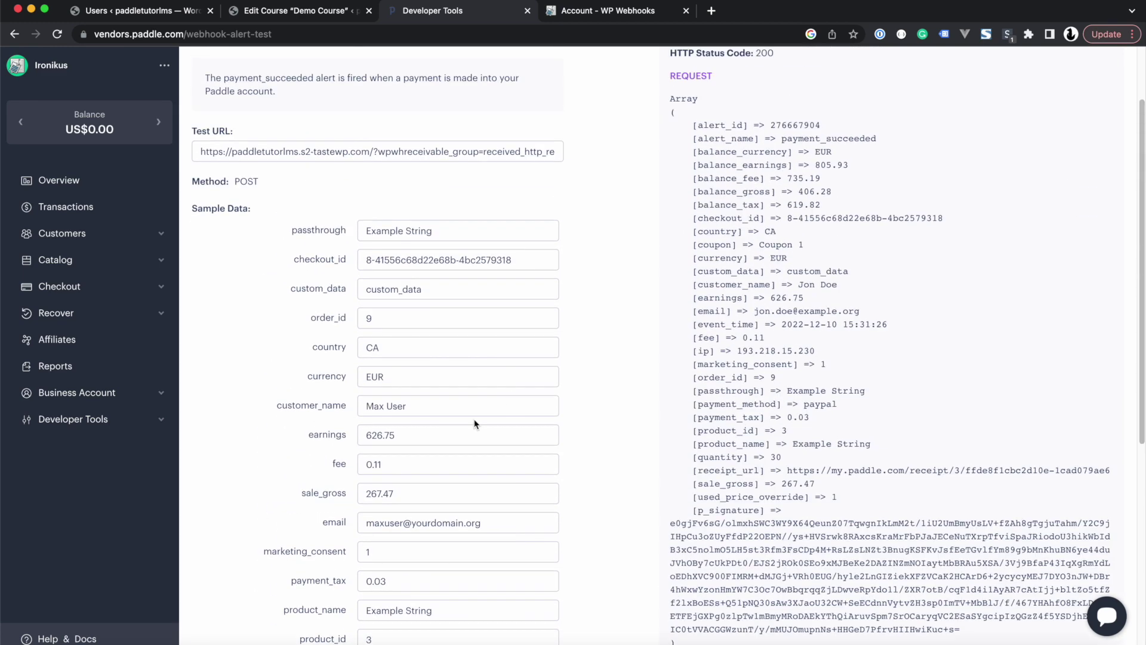
drag(366, 524, 478, 522)
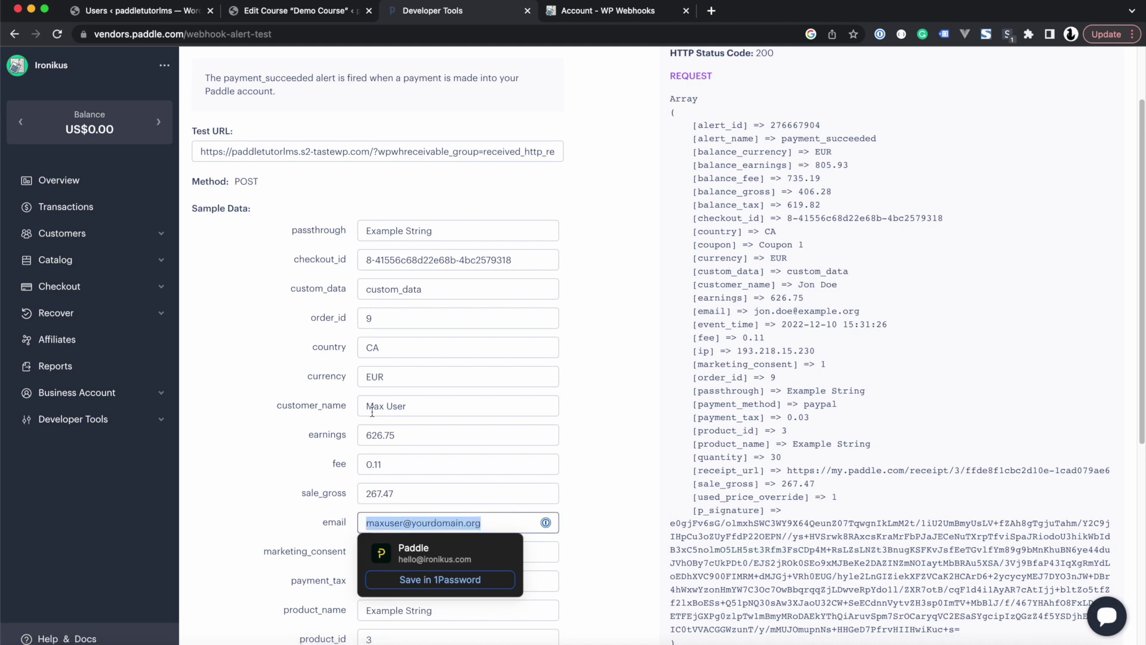
click(243, 449)
scroll(250, 457, down, 6)
click(235, 633)
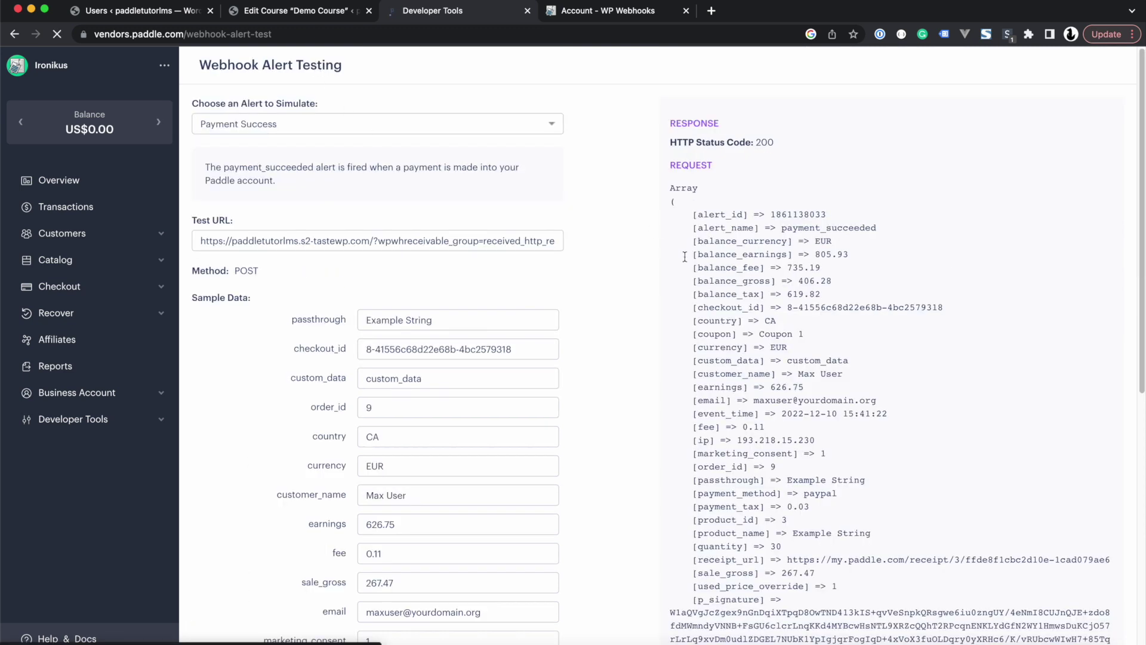
Switch to the WordPress Users list, reload it, and check the newest user's name and email
click(145, 13)
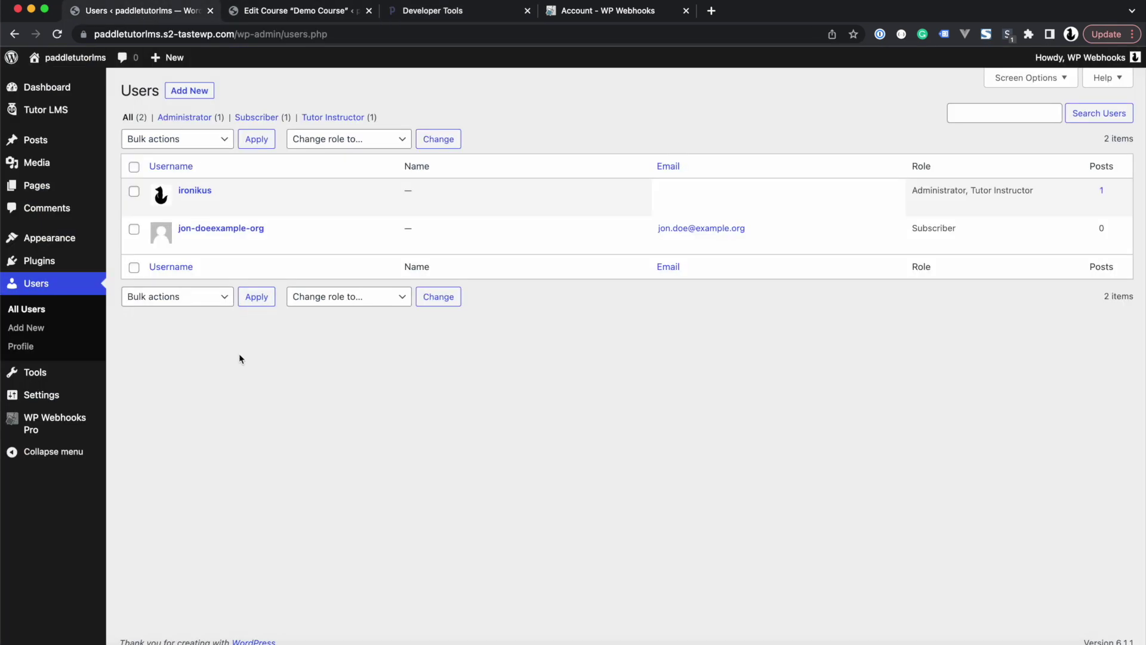
click(57, 34)
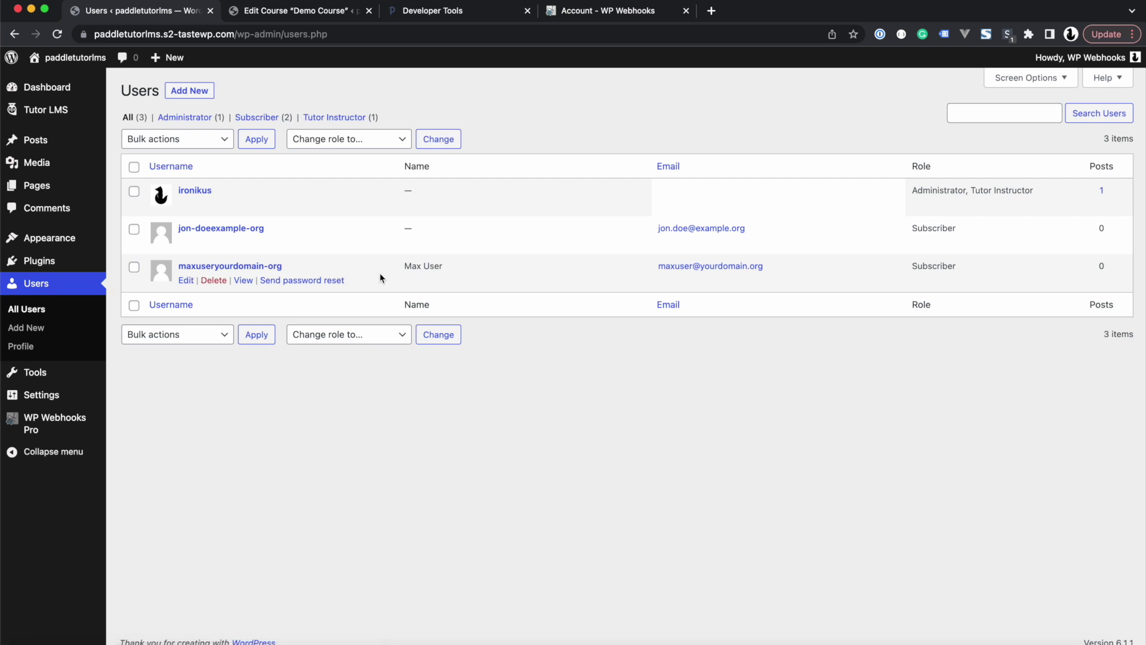
mouse_move(405, 275)
mouse_down()
mouse_move(445, 272)
mouse_move(406, 264)
mouse_up()
click(444, 275)
drag(770, 276, 634, 264)
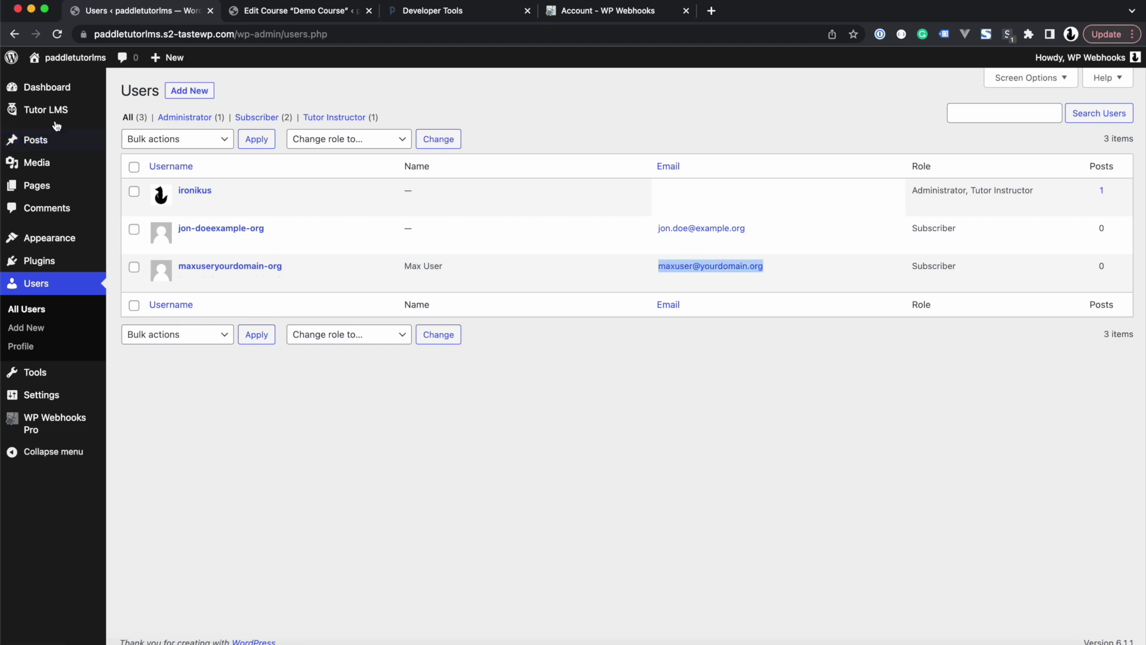
Open the Tutor LMS Students list and check the entry for the new customer
mouse_move(57, 116)
click(137, 169)
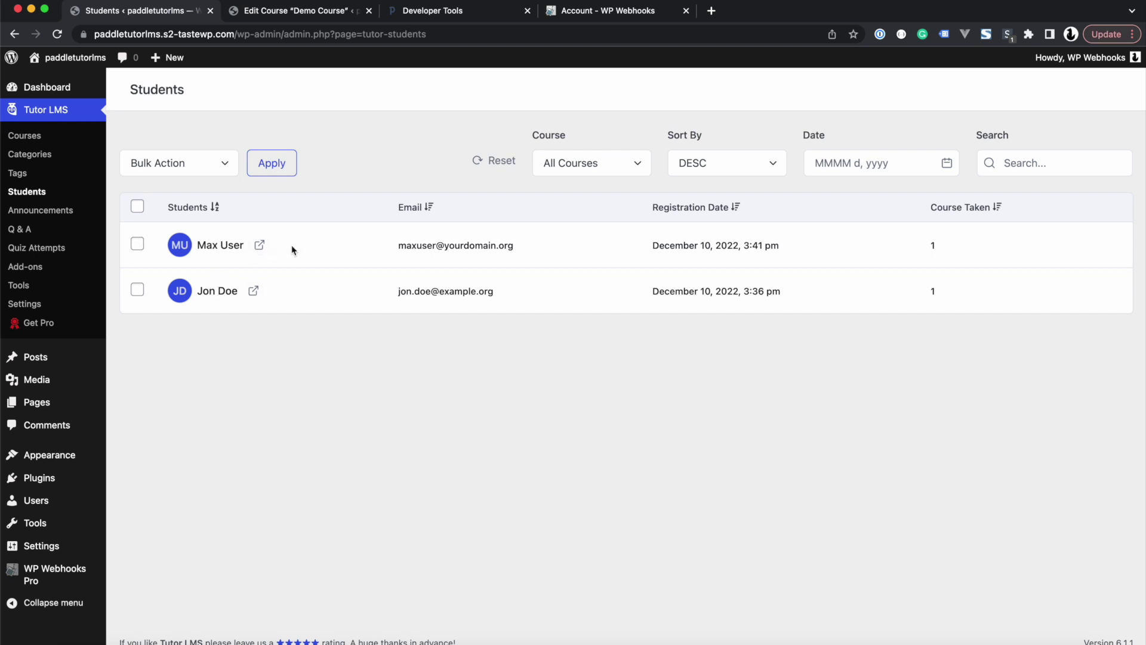
drag(288, 247, 178, 243)
click(237, 338)
Open the new user's profile from the WordPress Users list and go to its Tutor Fields section
click(47, 502)
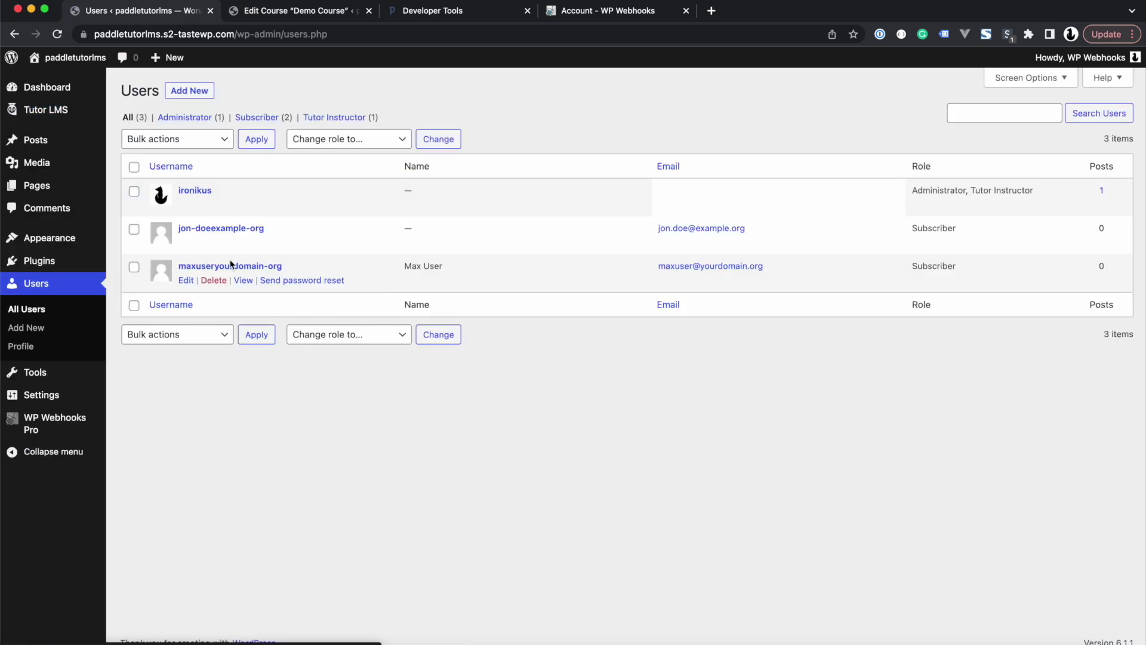
click(209, 268)
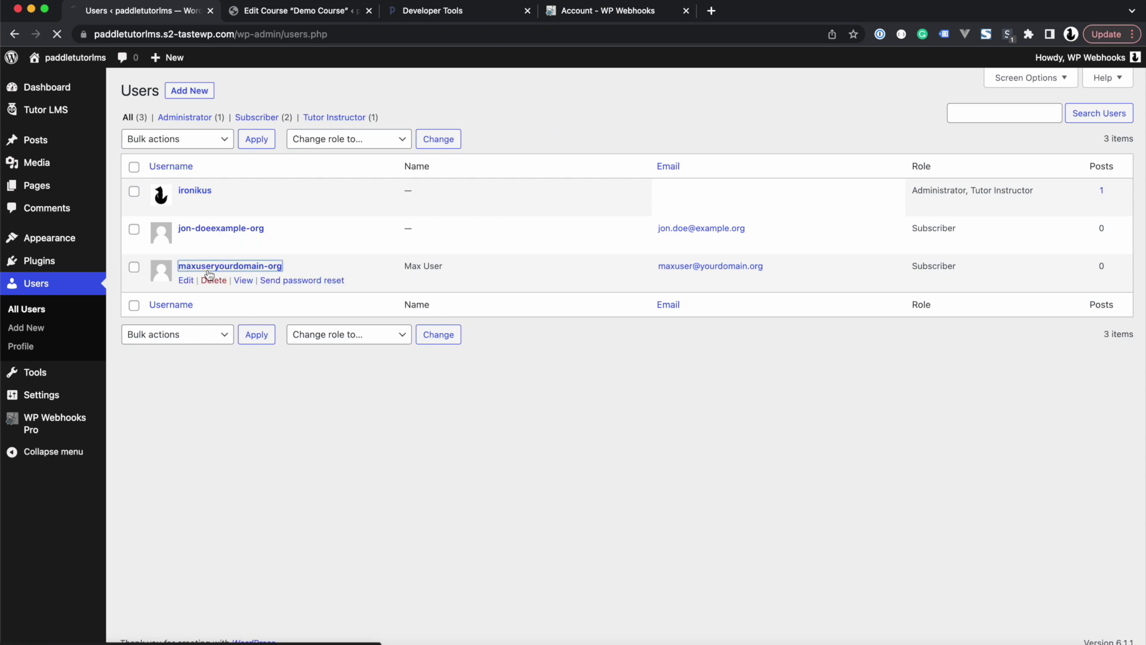
scroll(392, 496, down, 15)
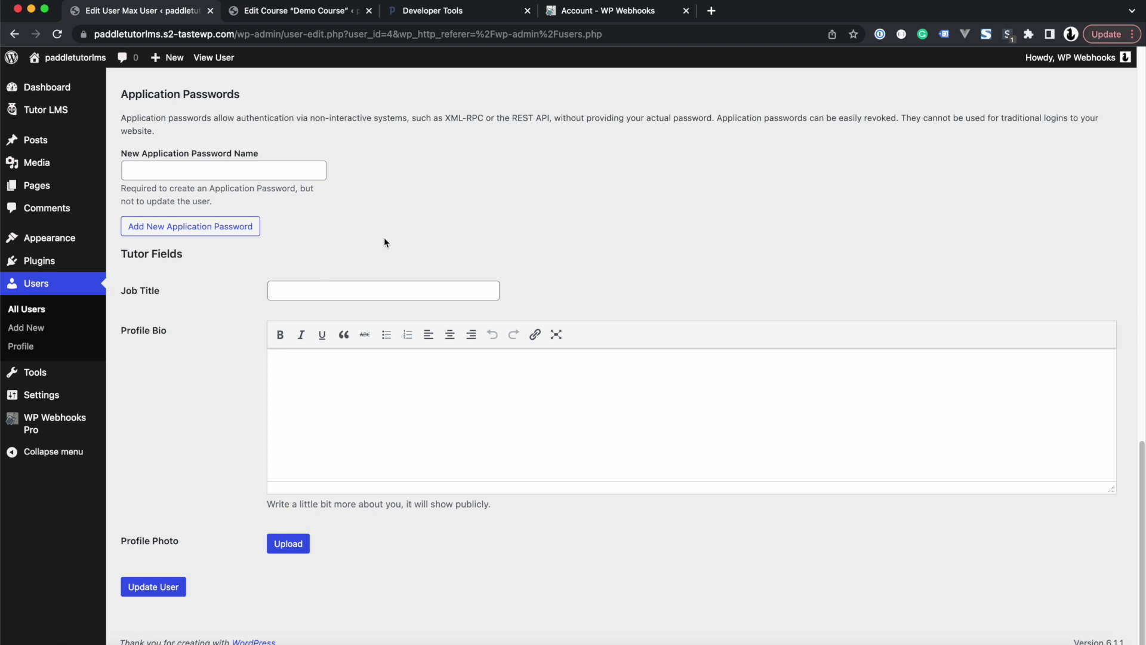
Open the Paddle to Tutor LMS flow in a separate browser tab and expand the WordPress update_user action's settings
mouse_move(66, 422)
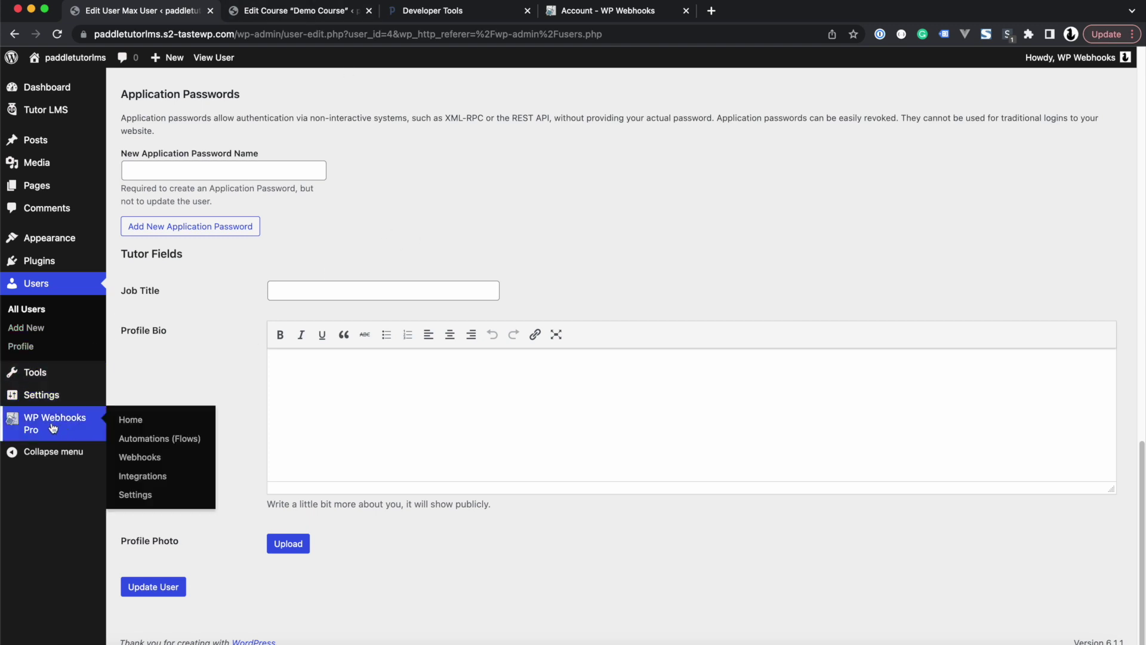
right_click(154, 439)
click(165, 448)
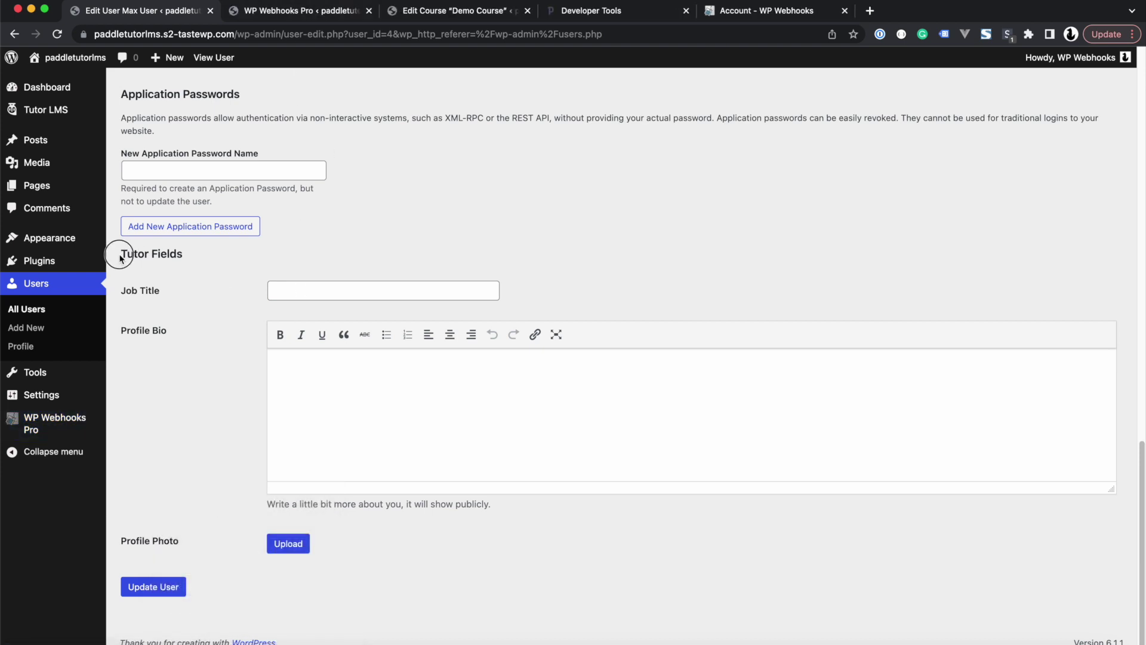
drag(120, 258, 212, 338)
click(212, 347)
click(277, 9)
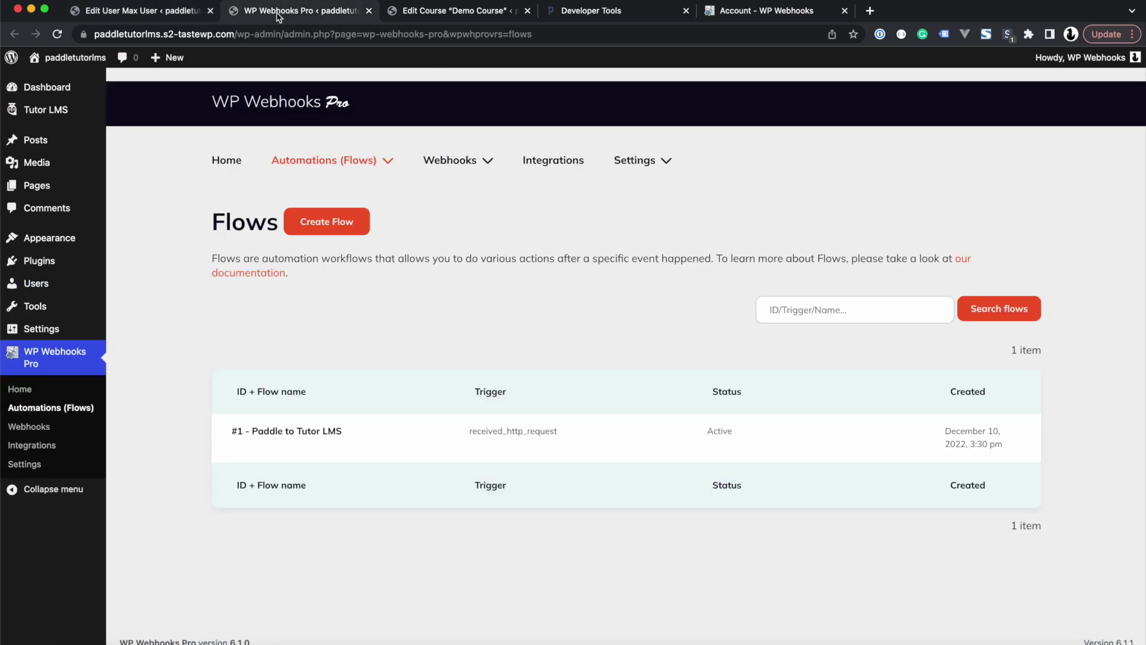
click(302, 431)
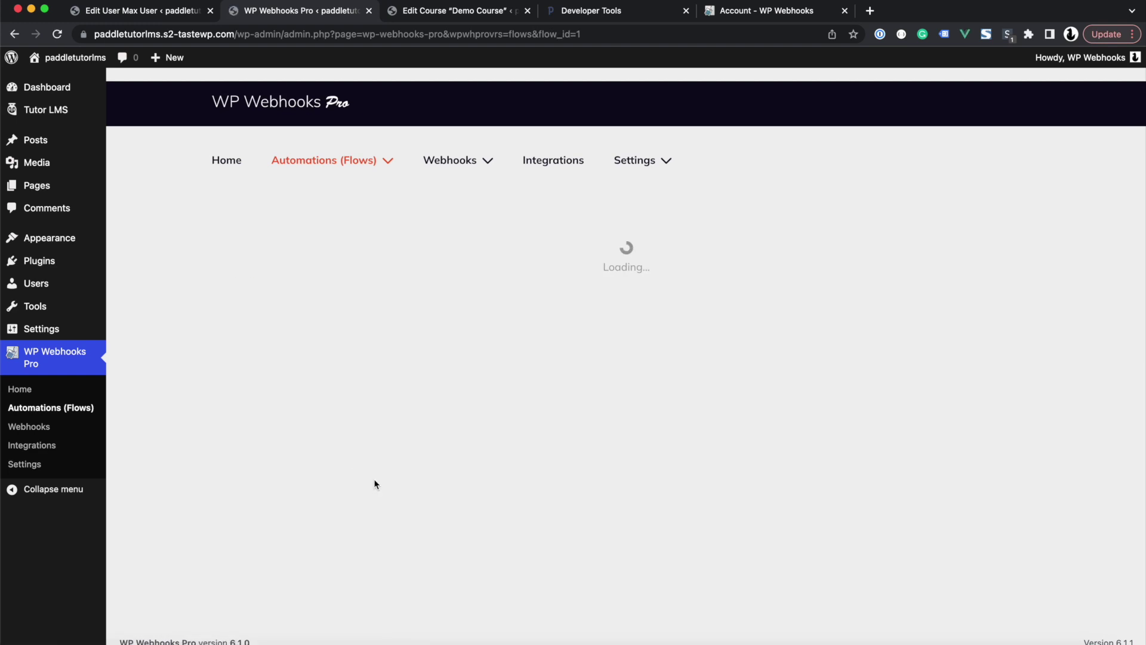
scroll(375, 483, down, 6)
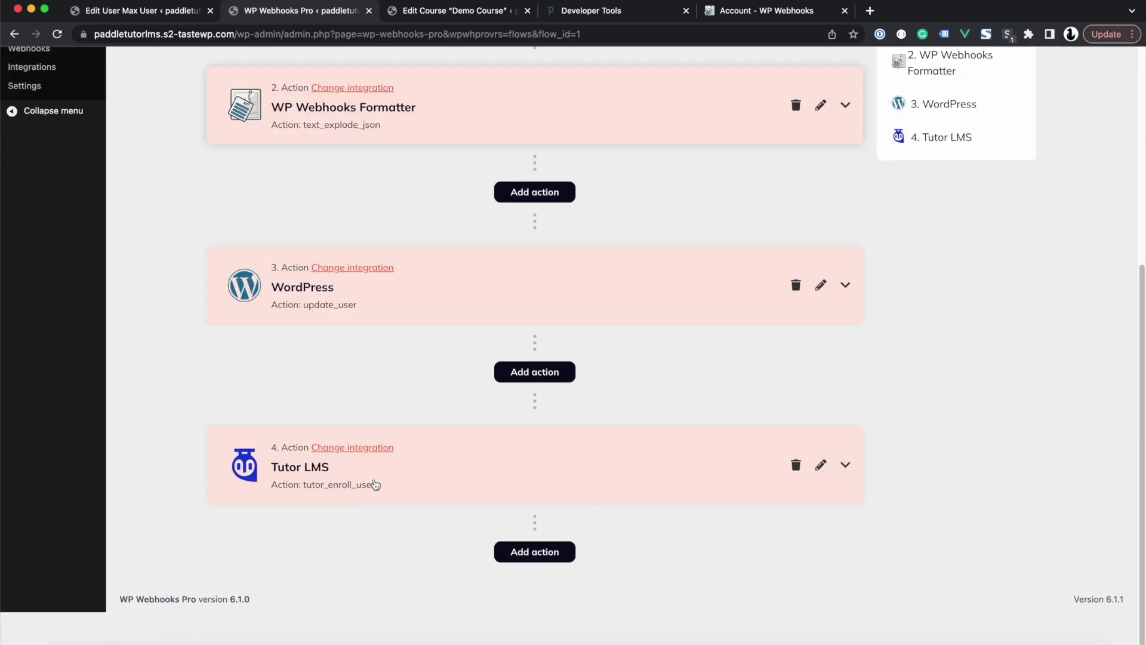
scroll(375, 482, up, 1)
click(375, 349)
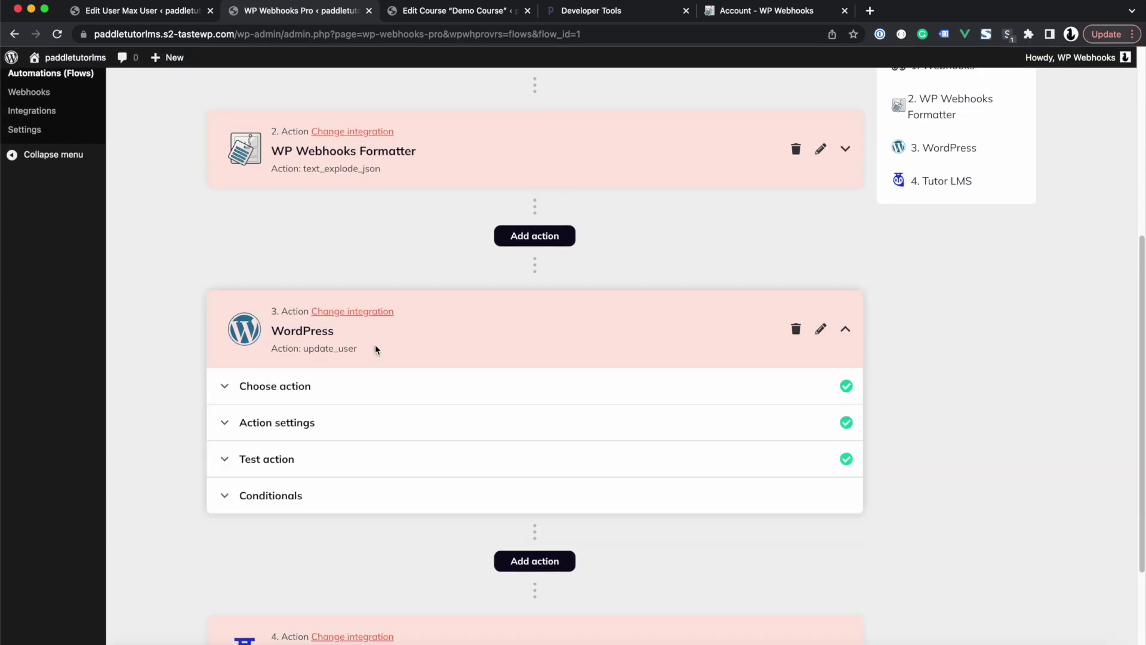
click(291, 423)
Add an empty item to the update_user action's Add/Update Meta list and activate its Key field
scroll(300, 517, down, 20)
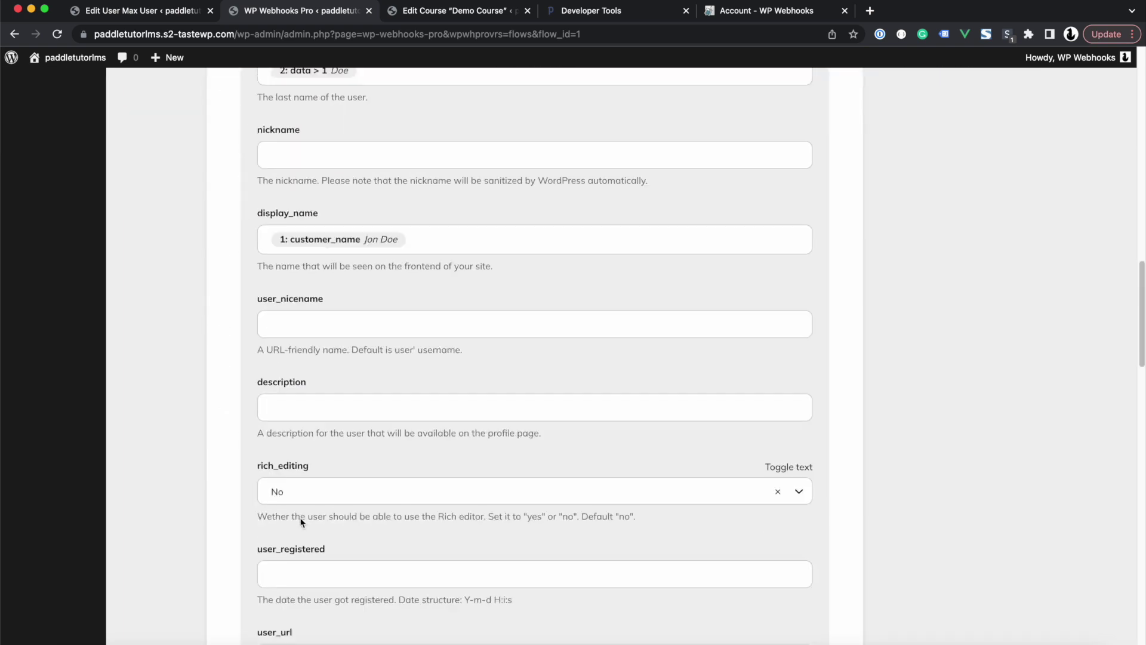
scroll(300, 518, down, 4)
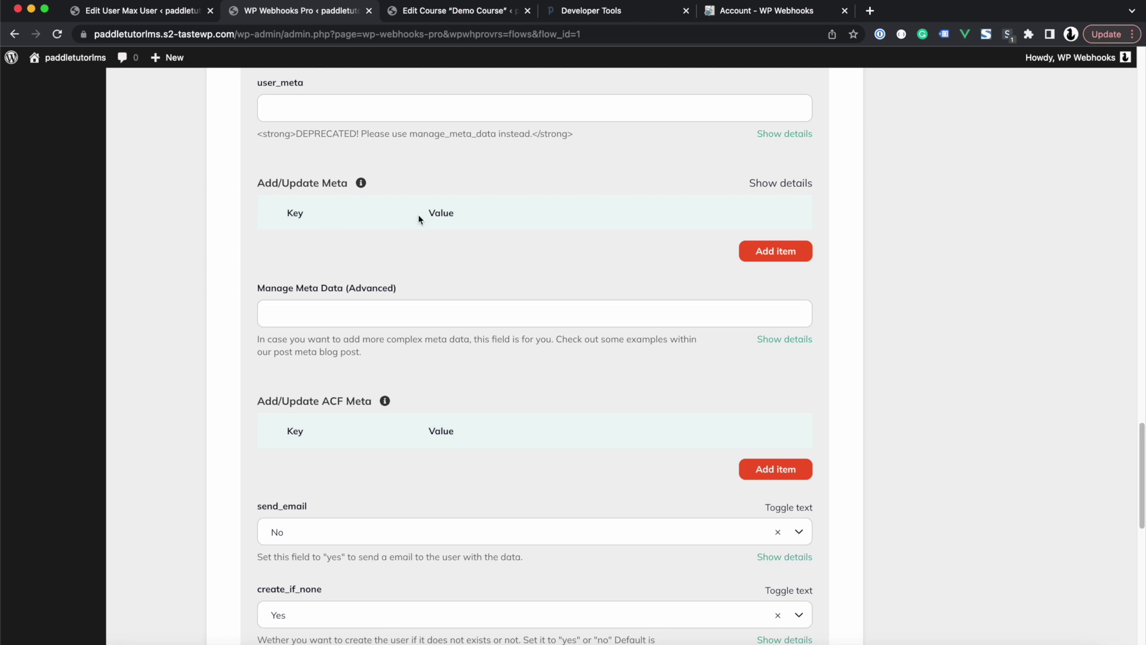
click(766, 254)
click(320, 258)
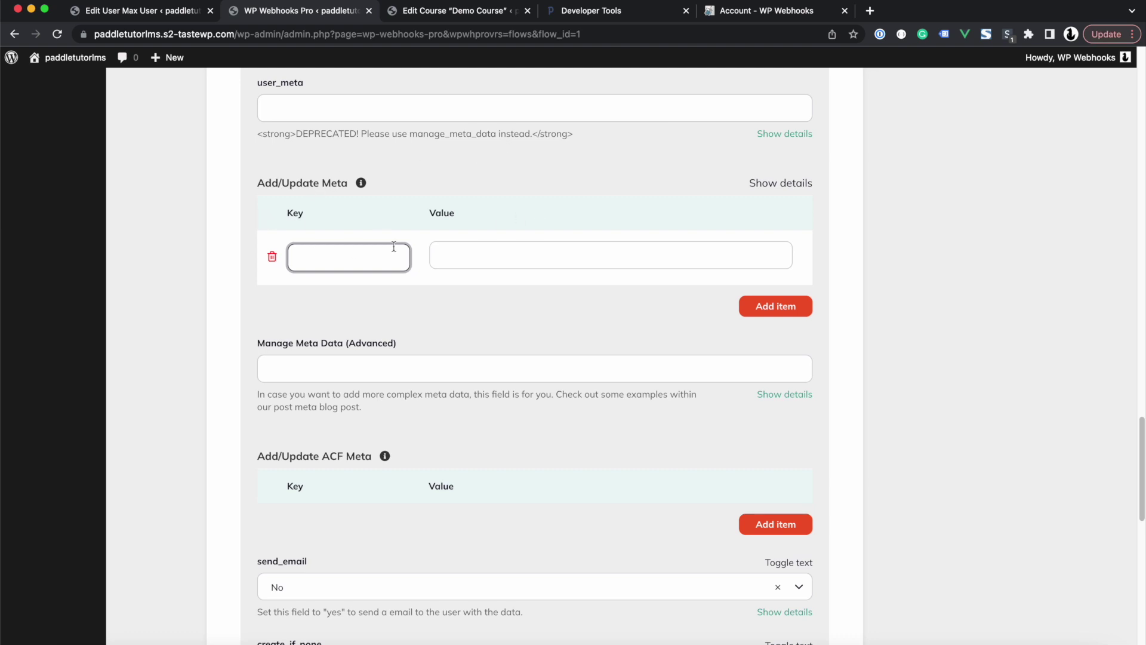
Inspect the Job Title input under Tutor Fields on the user's profile page to find its name attribute
click(136, 14)
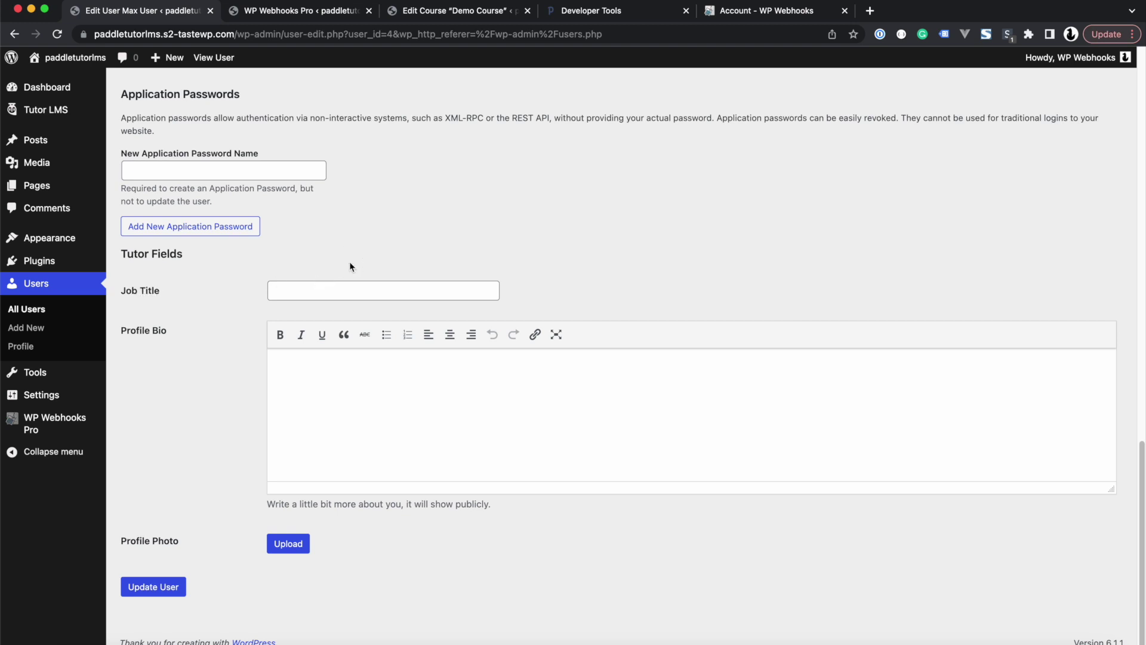
right_click(316, 289)
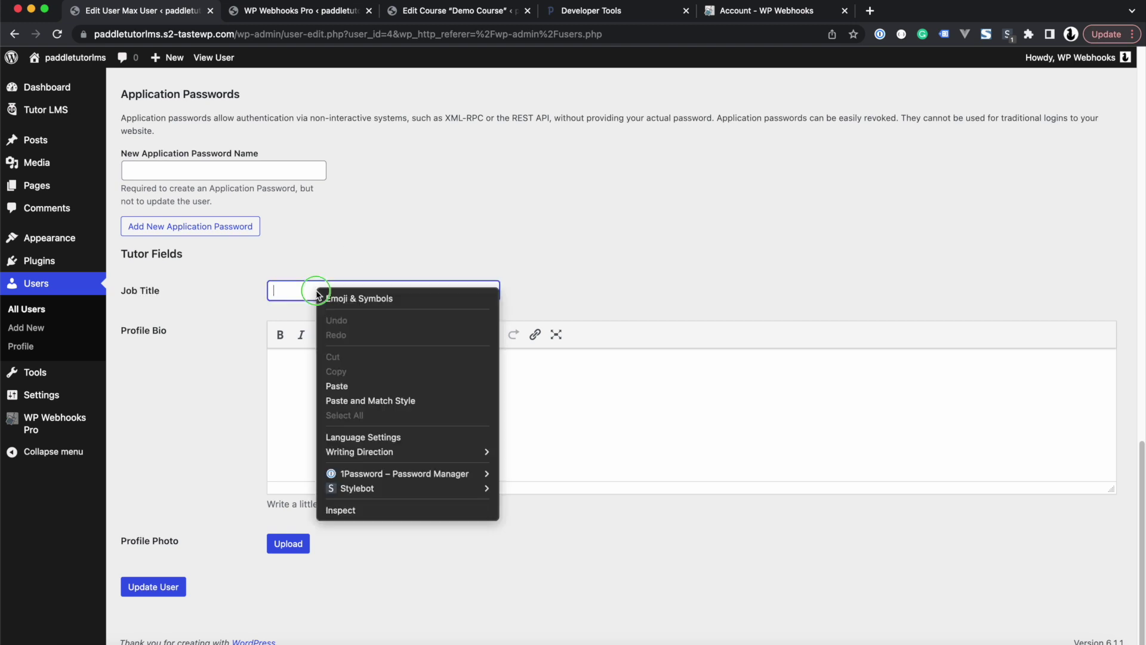
click(343, 510)
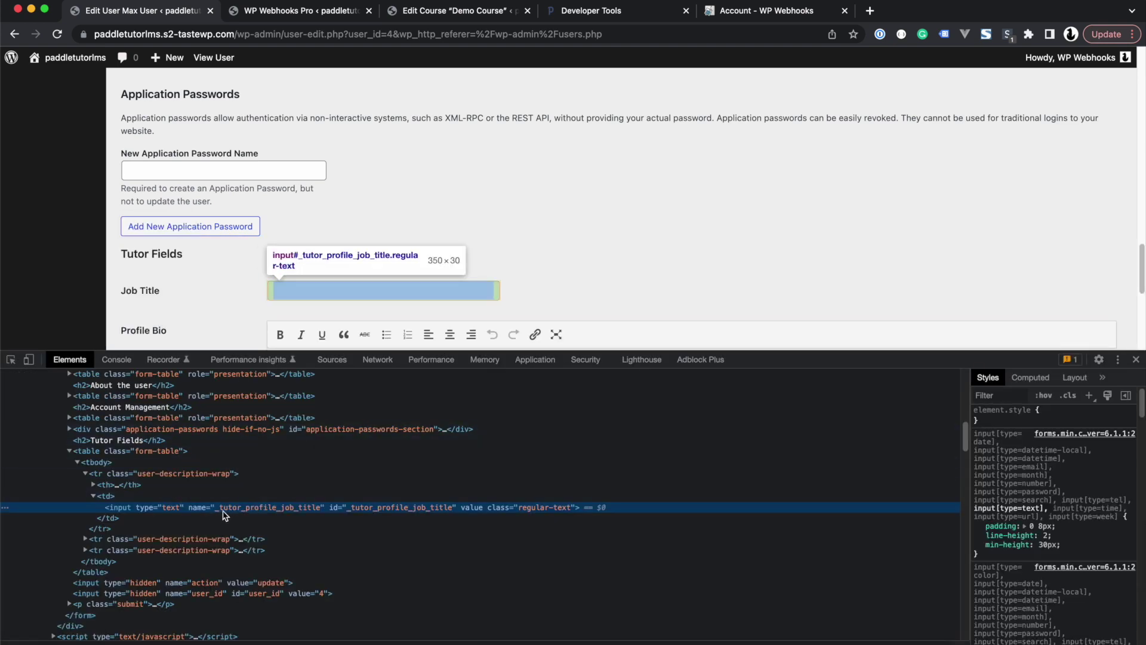
click(300, 514)
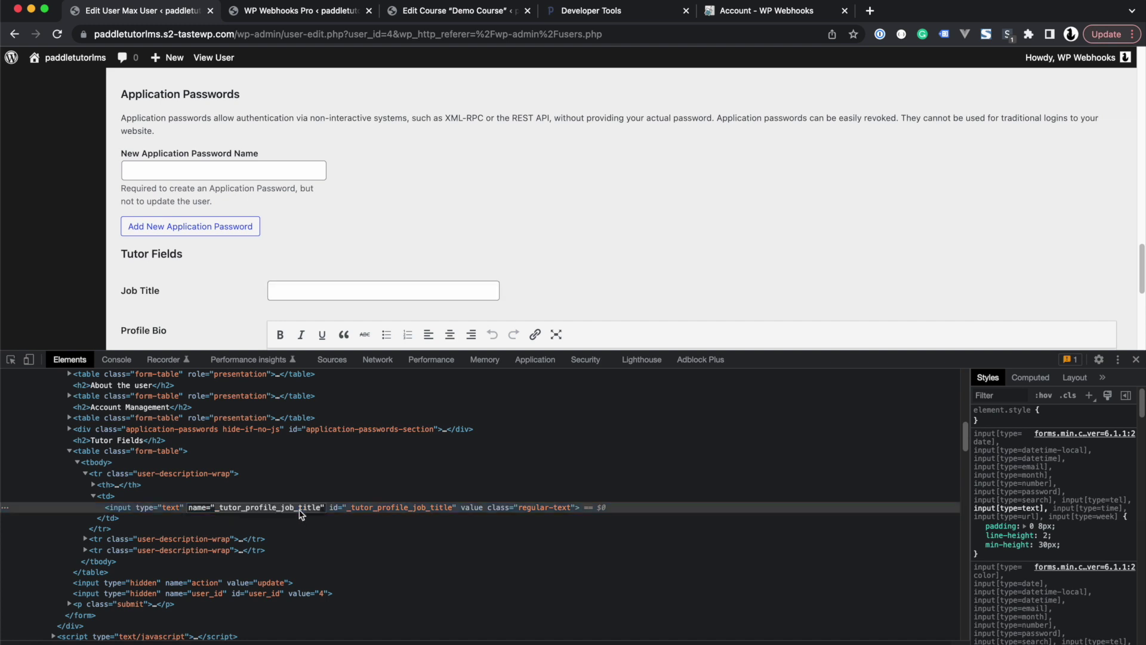
Set the update_user meta item to key _tutor_profile_job_title with value Demo Title, and add a second empty item to Add/Update Meta
click(434, 262)
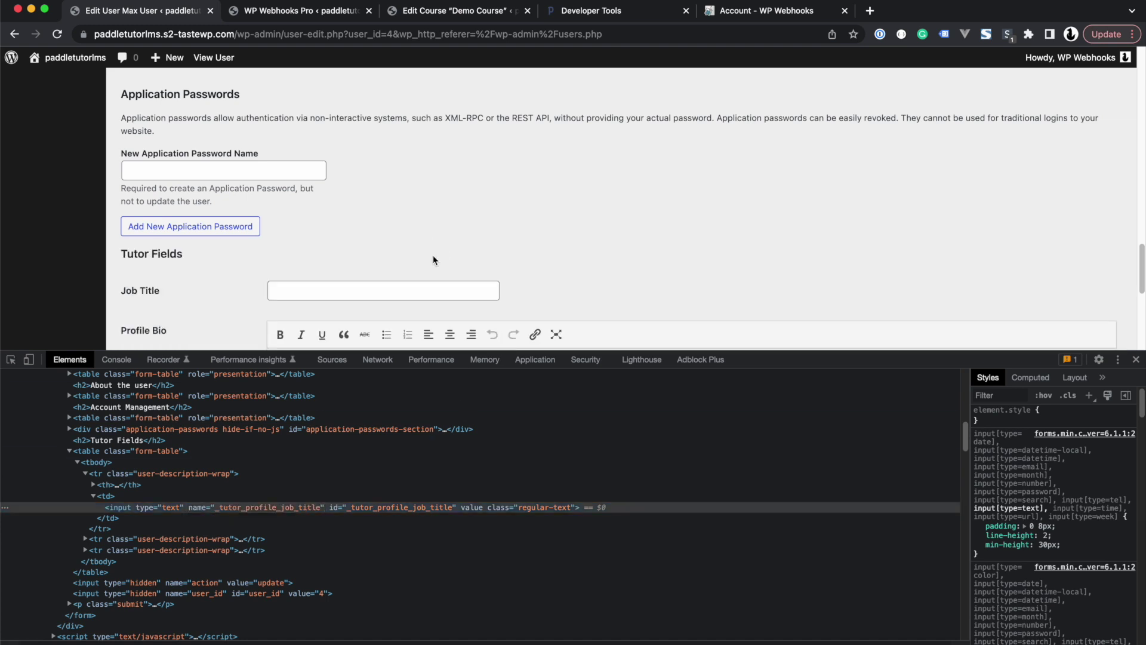
click(300, 18)
text(_tutor_profile_job_title)
click(524, 256)
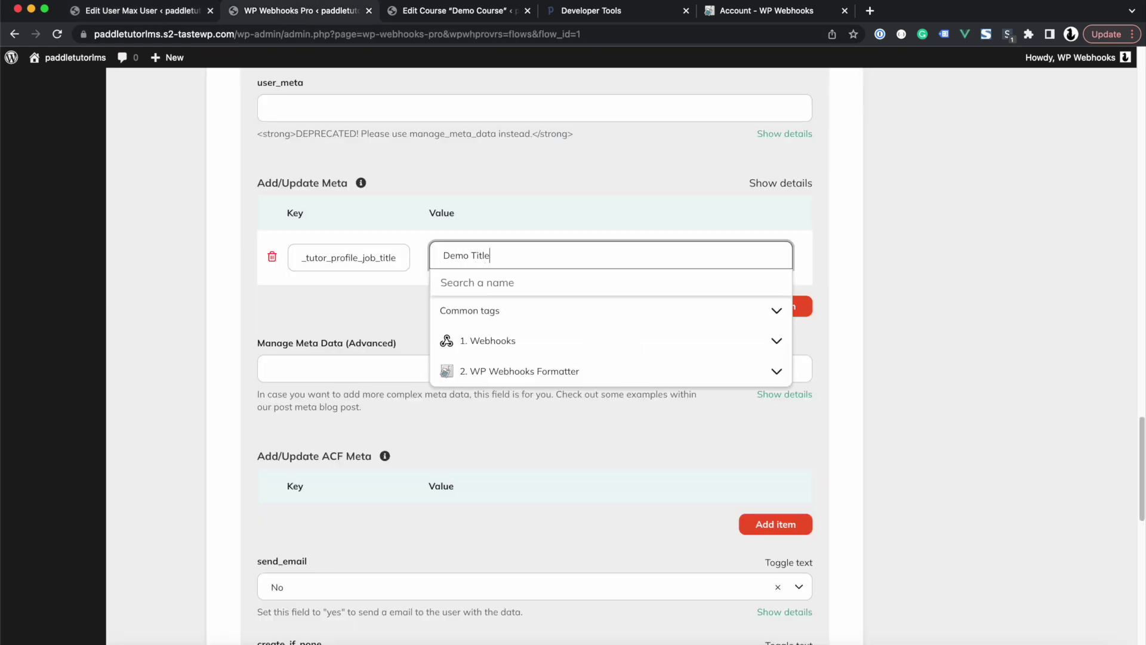
click(366, 308)
click(776, 306)
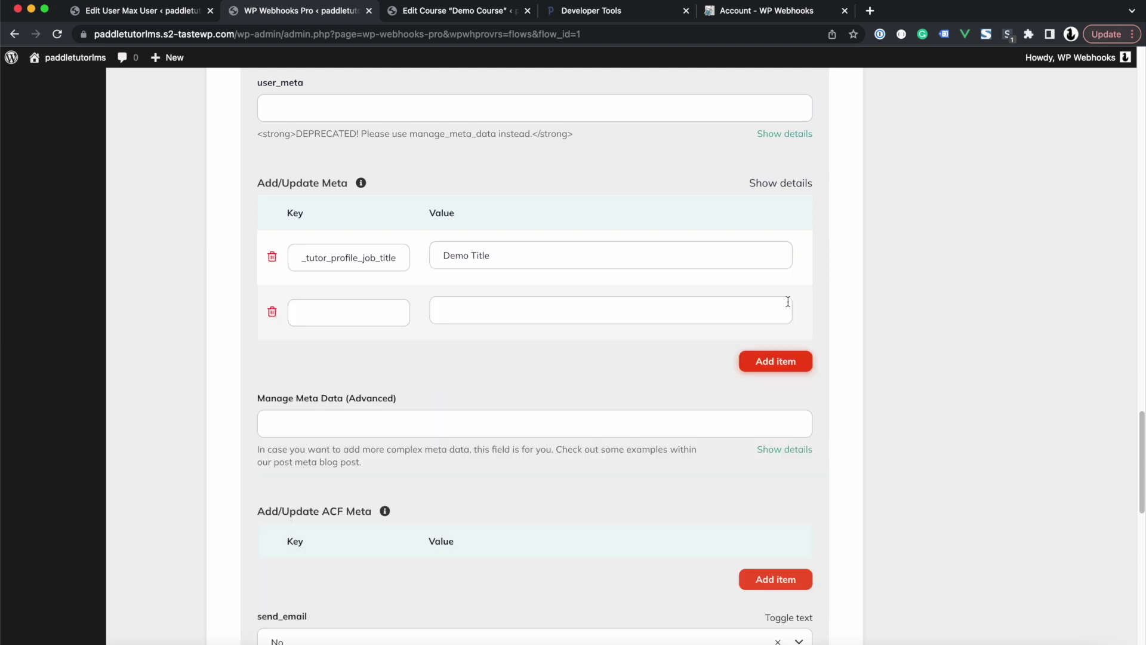
click(314, 307)
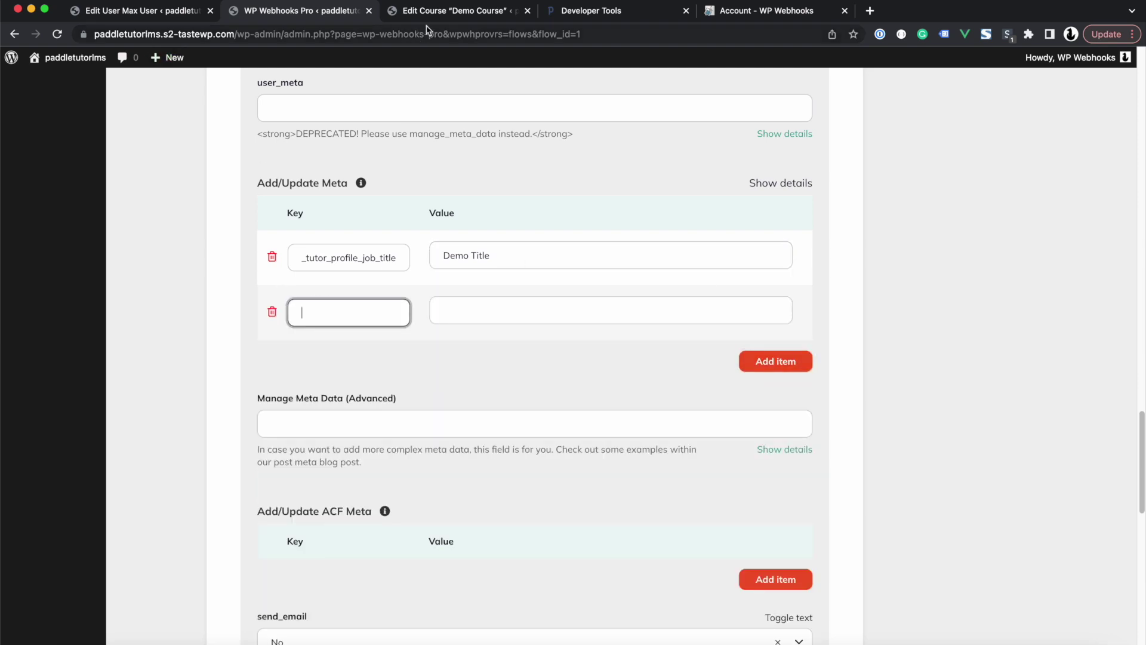
Inspect the Profile Bio editor under Tutor Fields on the user's profile page to find its meta key, and close the developer tools
click(427, 13)
click(115, 12)
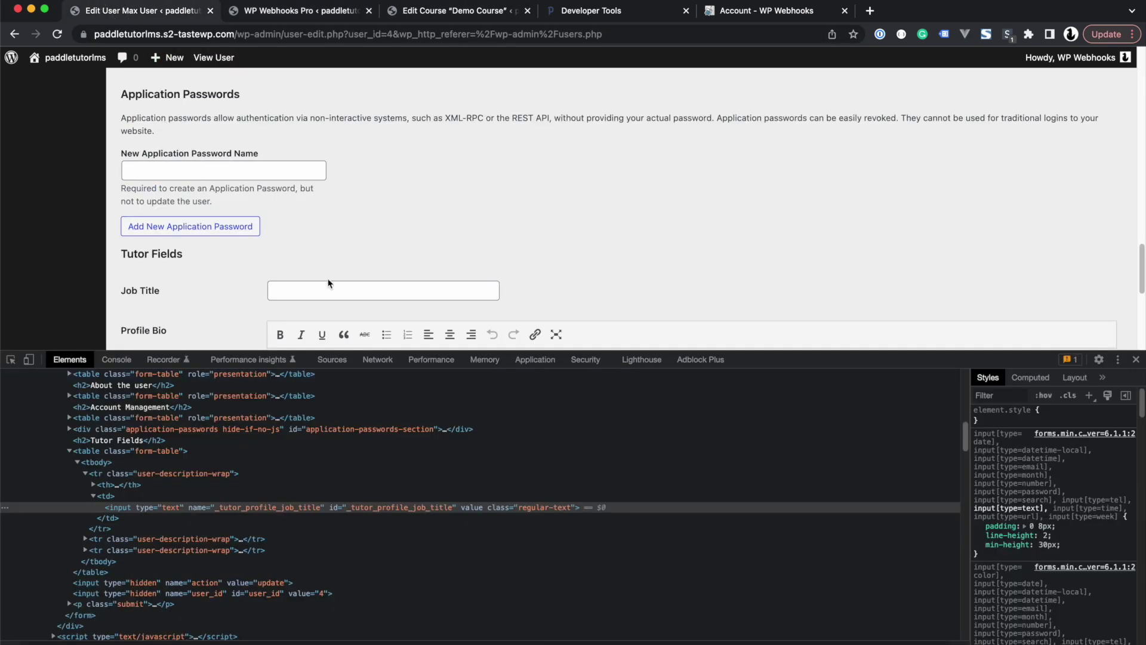
scroll(302, 289, down, 3)
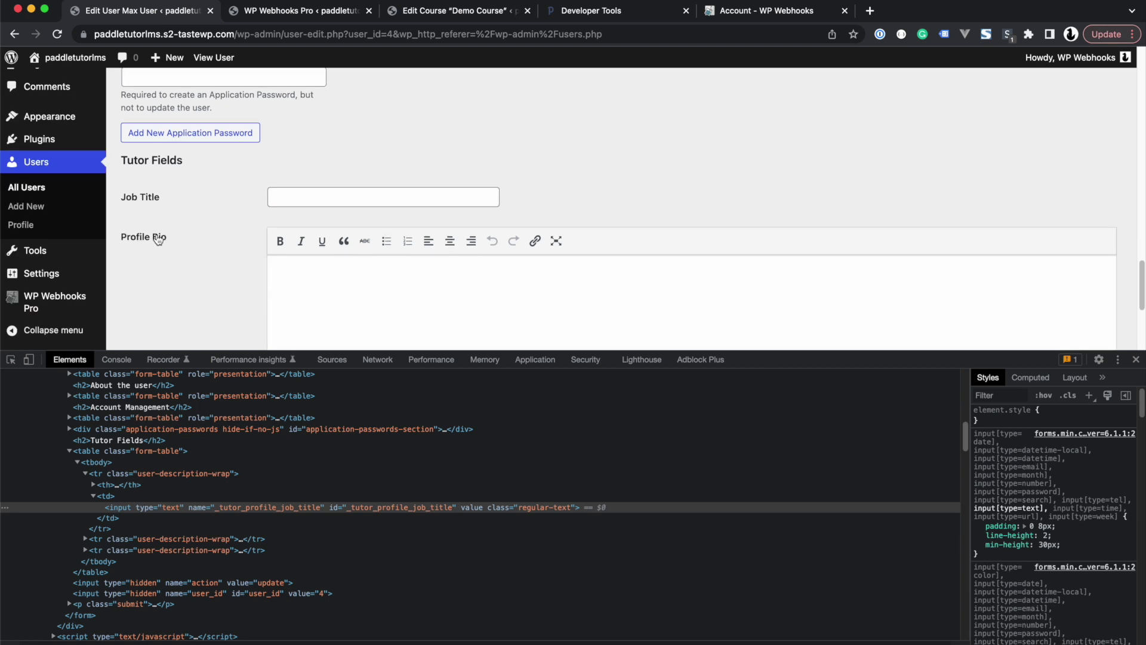
right_click(159, 238)
click(192, 367)
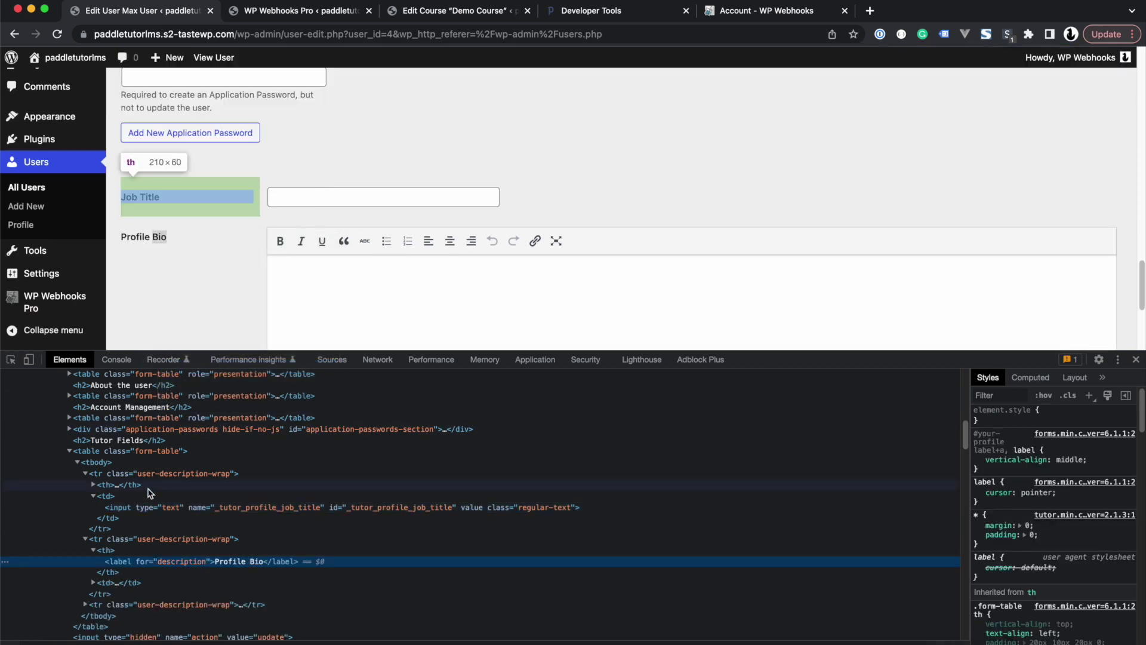
click(94, 583)
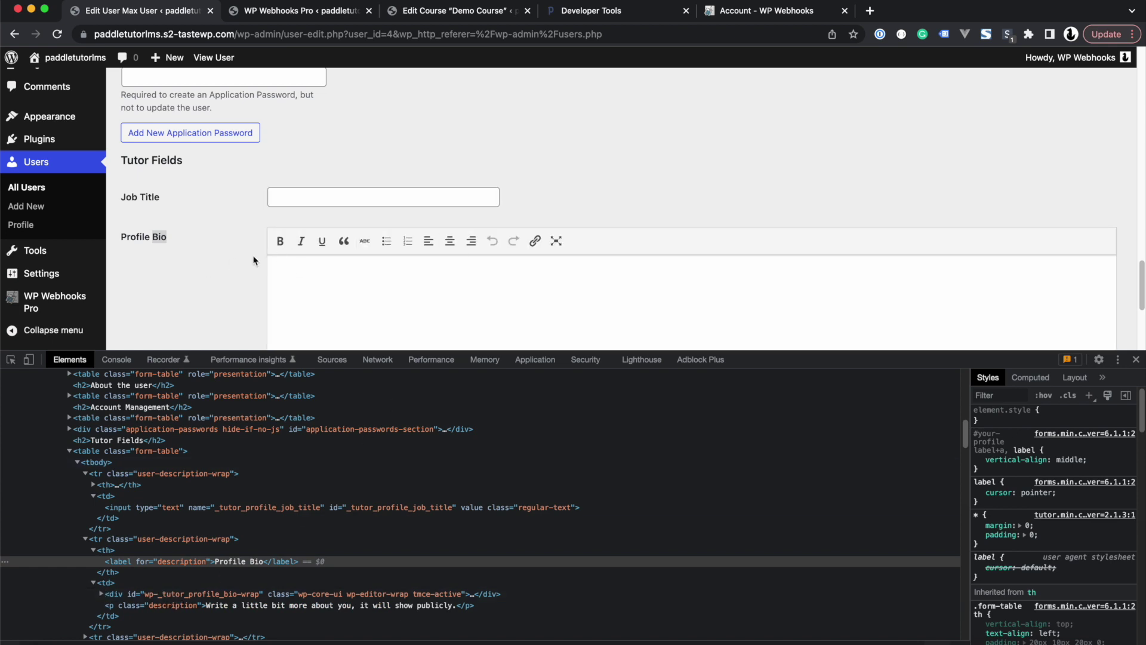
scroll(344, 284, down, 2)
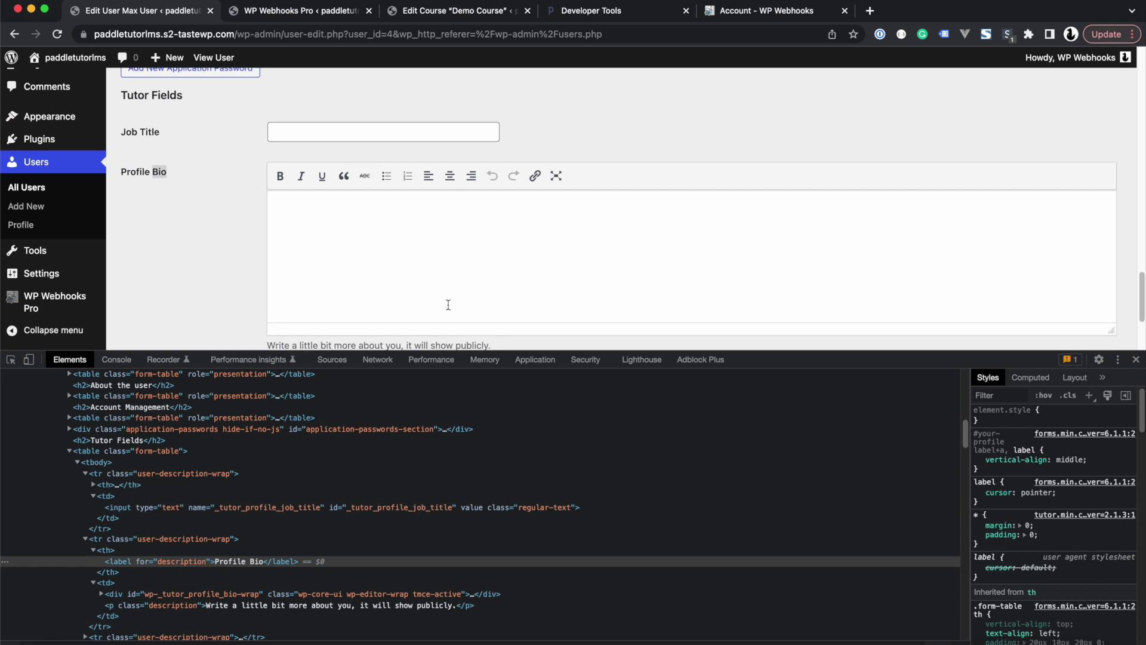
double_click(179, 595)
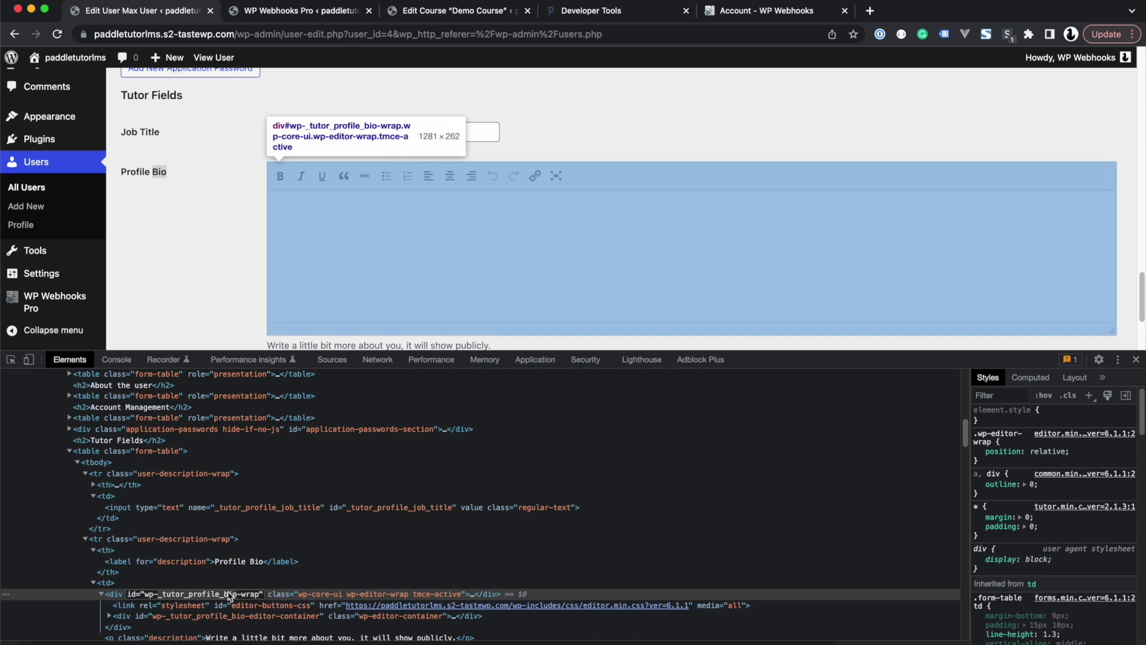
click(255, 585)
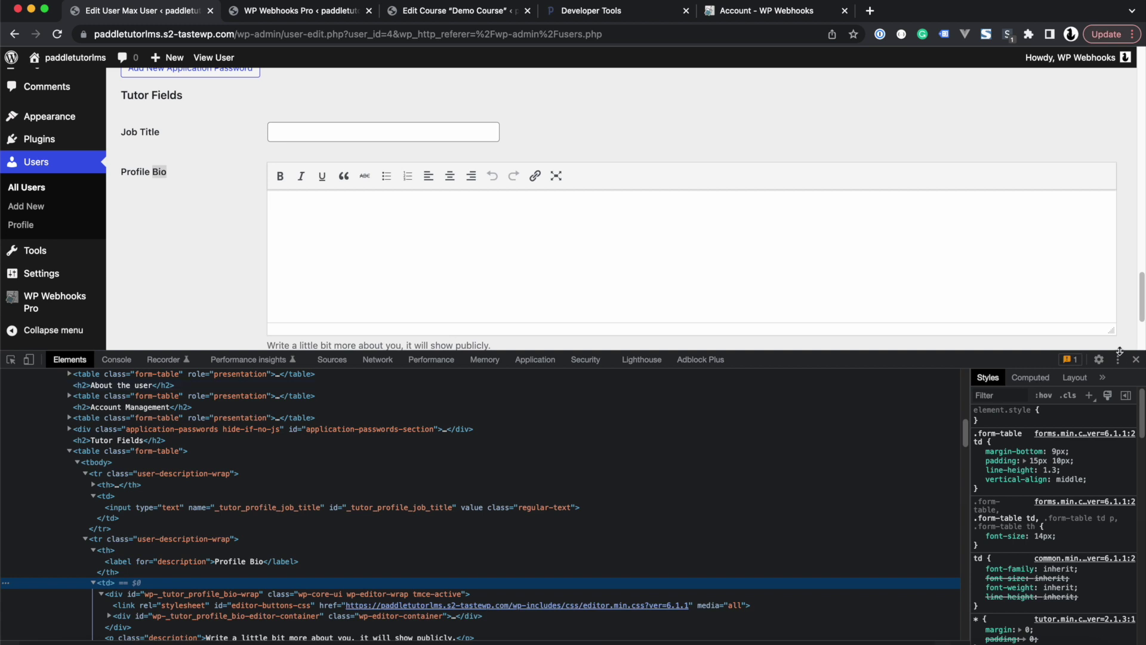
click(1136, 360)
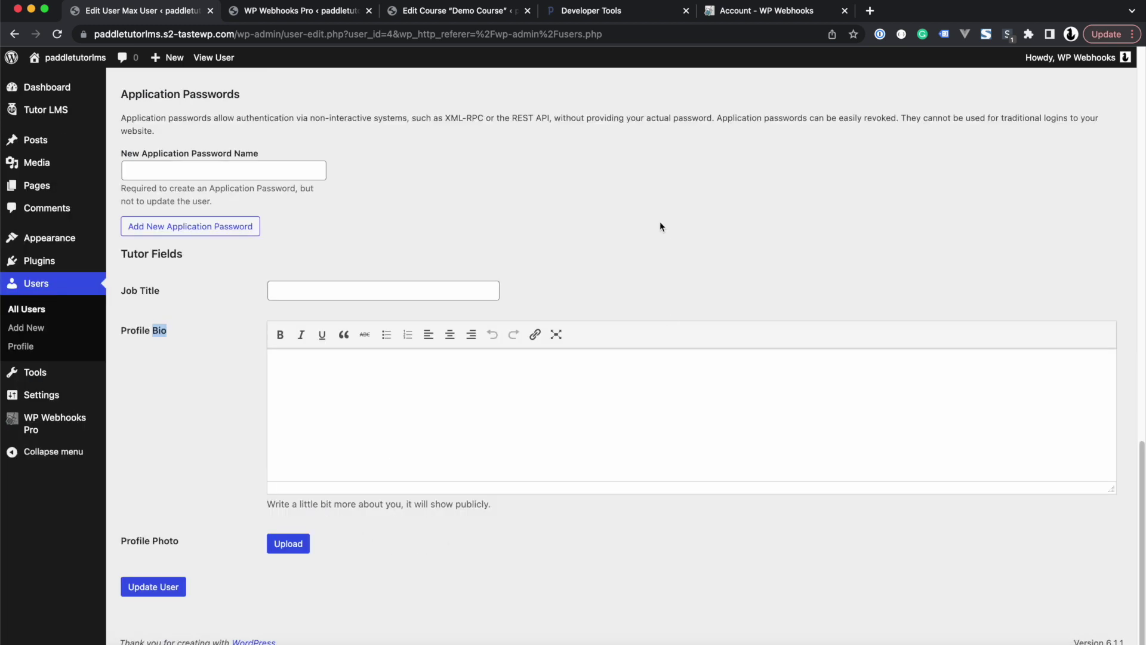
click(221, 435)
double_click(391, 34)
click(384, 189)
Fill the second Add/Update Meta item in the flow with key _tutor_profile_bio and value "This is a description."
click(292, 15)
text(_tutor_profile_bio)
click(460, 314)
text(This is a description.)
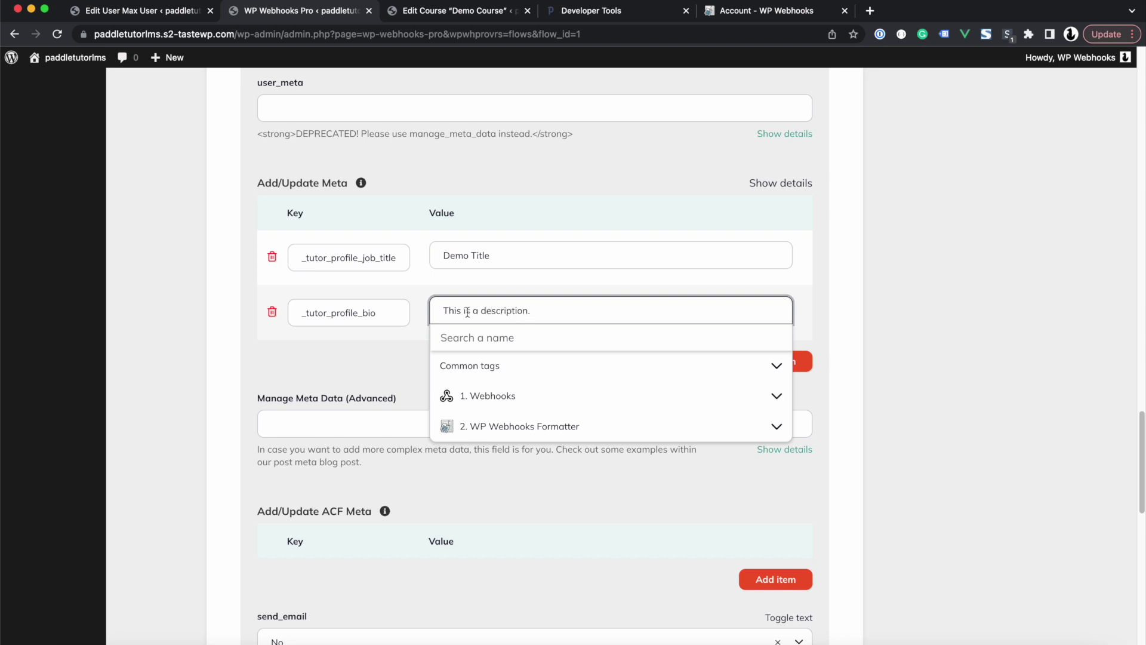
click(330, 361)
Save the update_user action's settings and test the action in real time with the Fire webhook action option
scroll(329, 364, down, 10)
click(415, 511)
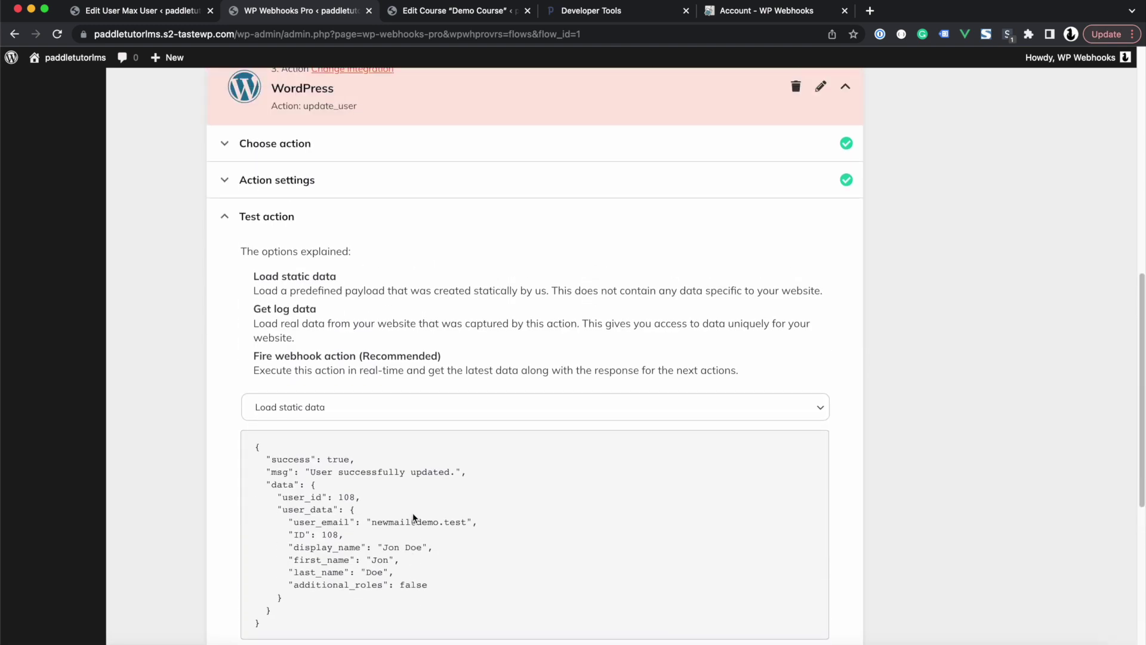
scroll(533, 402, down, 5)
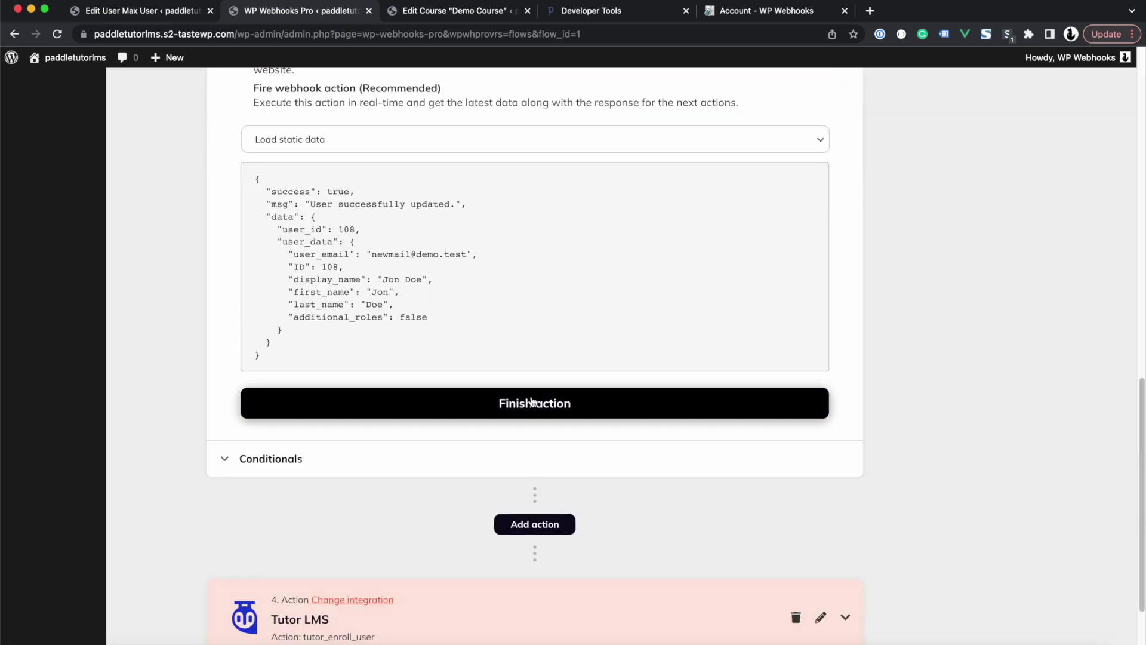
click(289, 142)
click(285, 169)
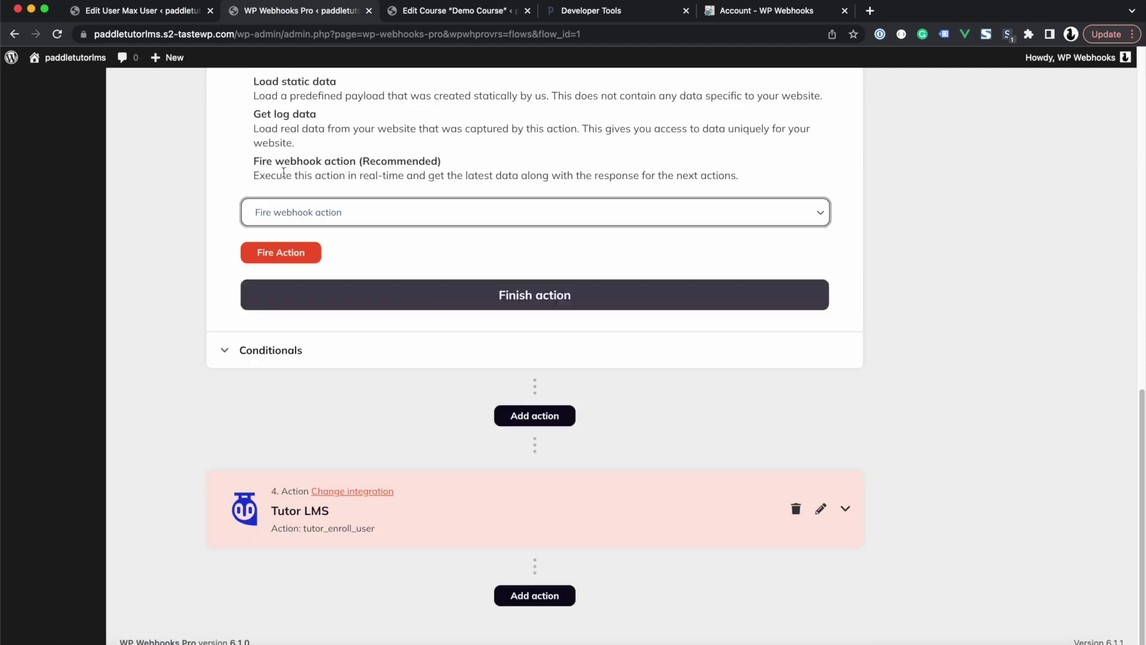
click(277, 252)
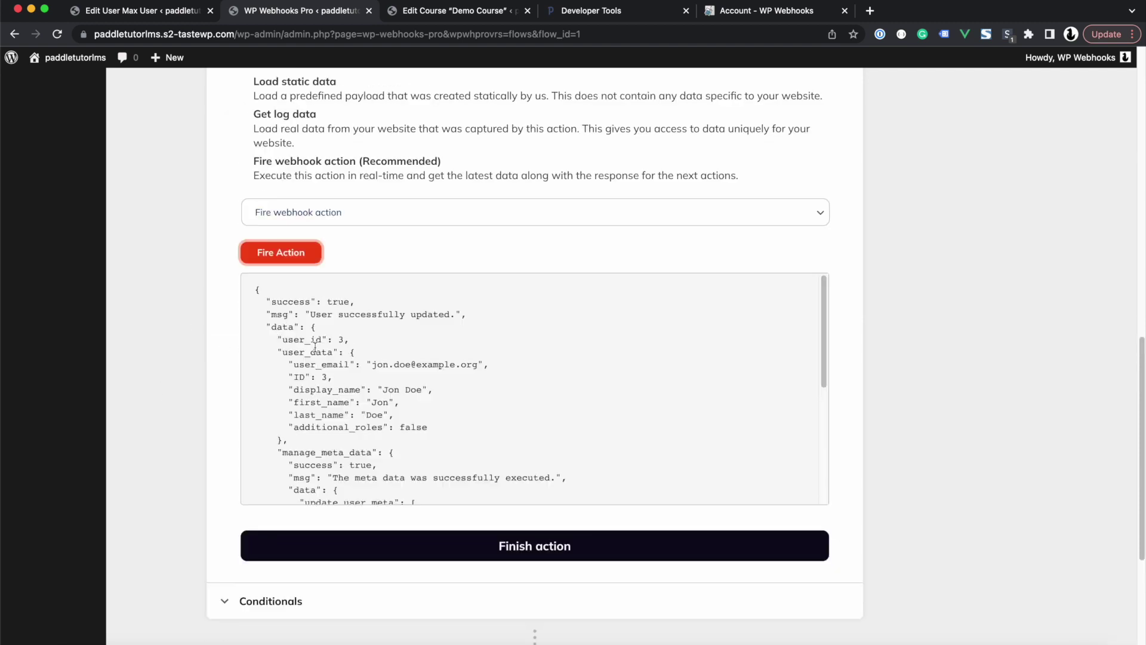
Open the updated subscriber's profile from the WordPress Users list and check Job Title and Profile Bio under Tutor Fields
click(465, 11)
click(140, 11)
scroll(191, 232, left, 5)
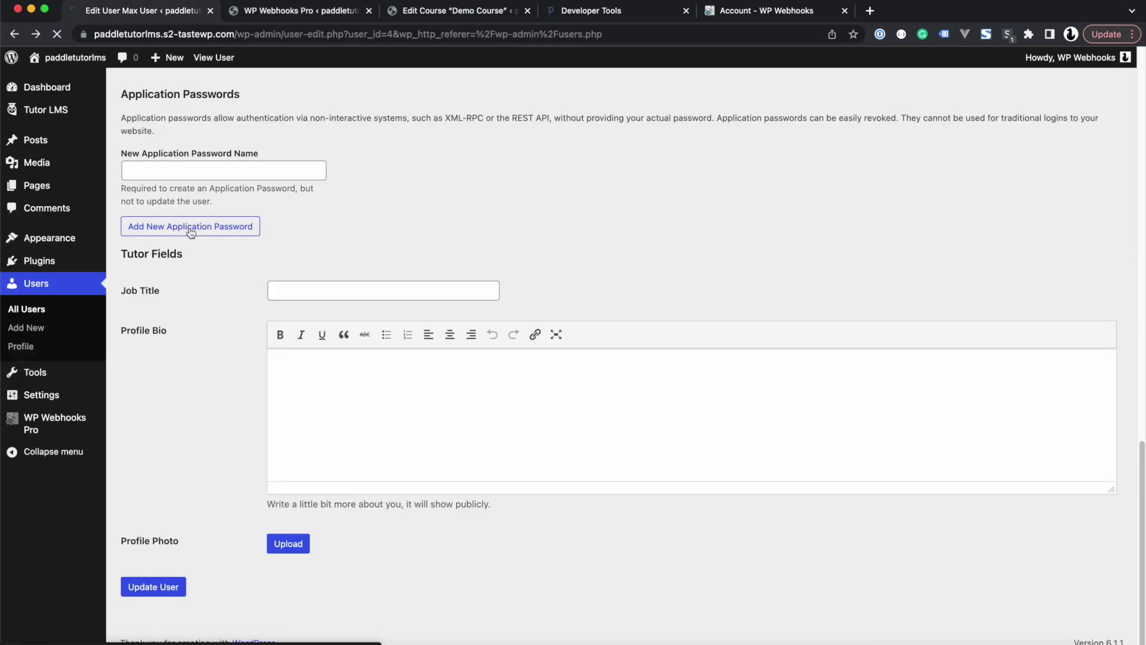
click(202, 232)
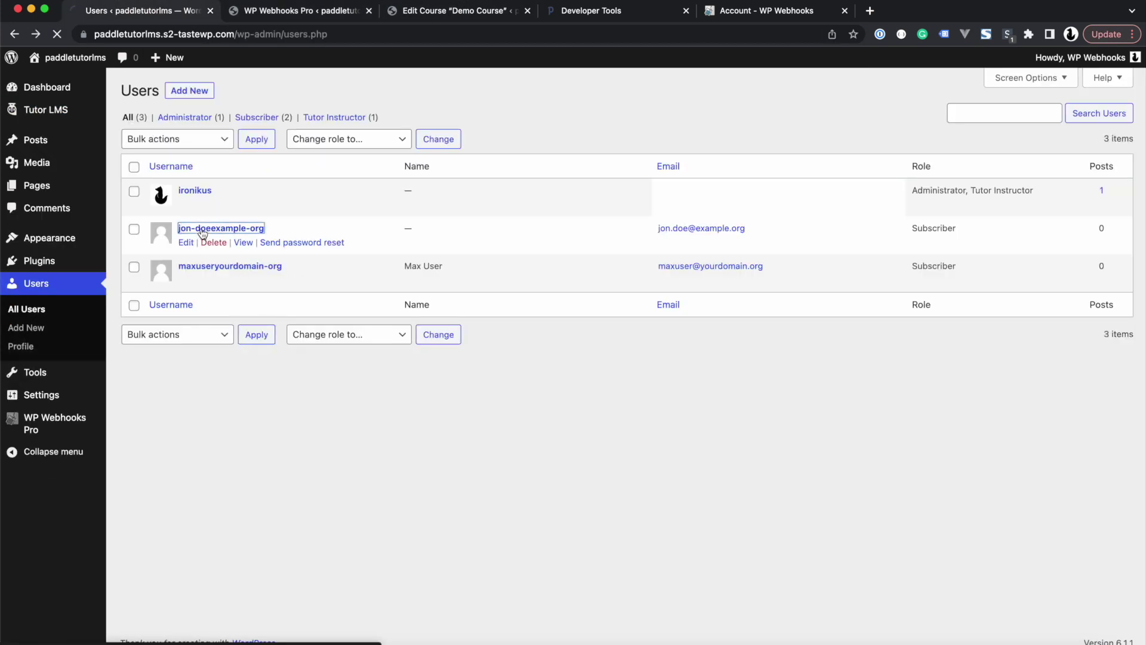
scroll(294, 508, down, 10)
scroll(295, 508, down, 5)
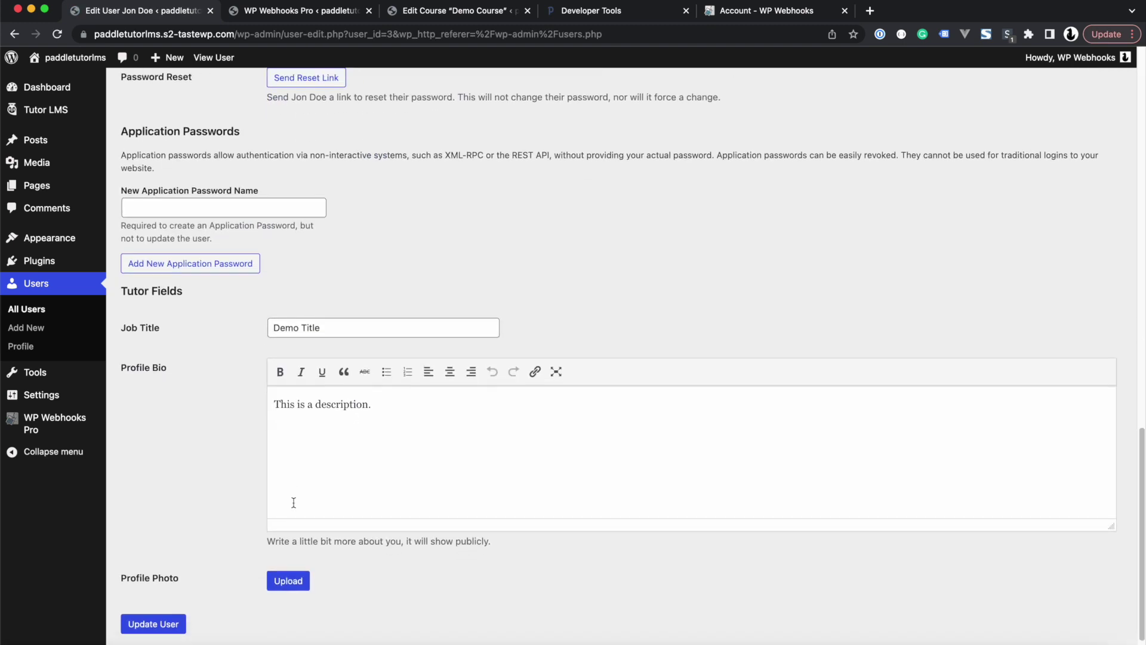
triple_click(337, 321)
click(388, 424)
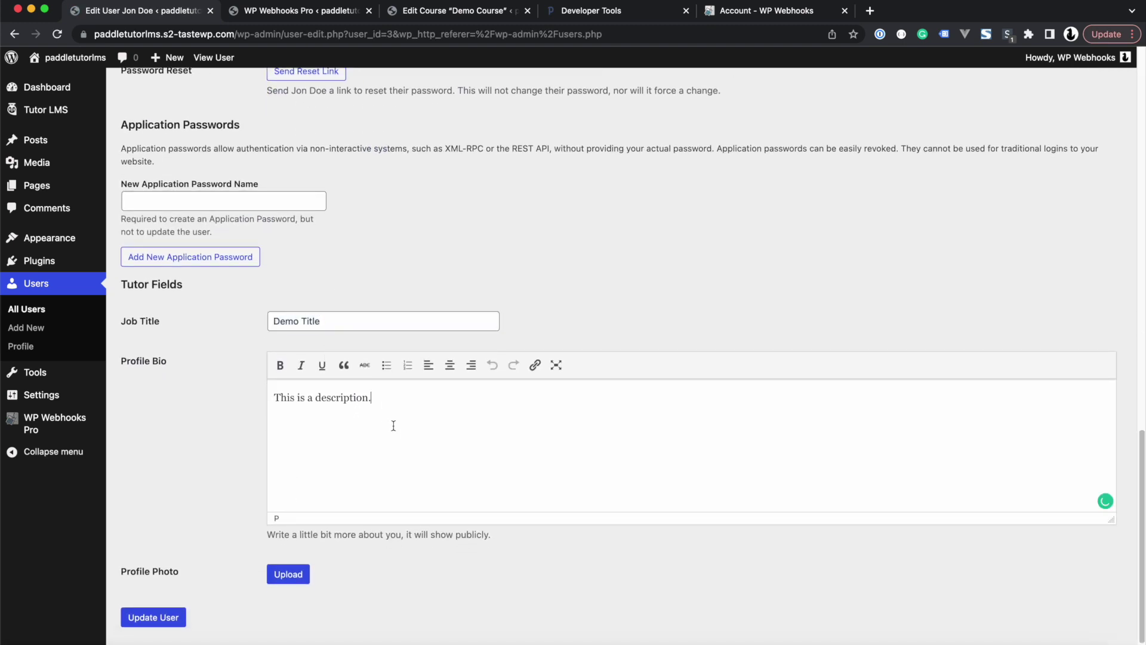
Reopen the update_user action's settings in the flow and examine the Webhooks trigger data available for the job title's meta value
click(318, 15)
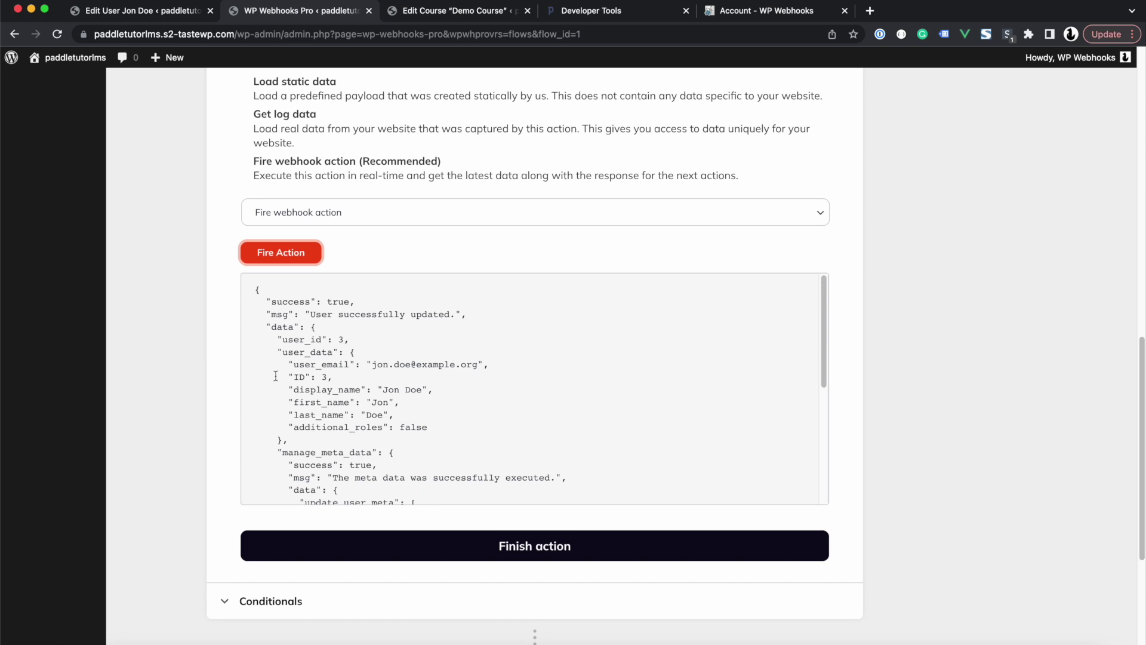
scroll(432, 241, up, 10)
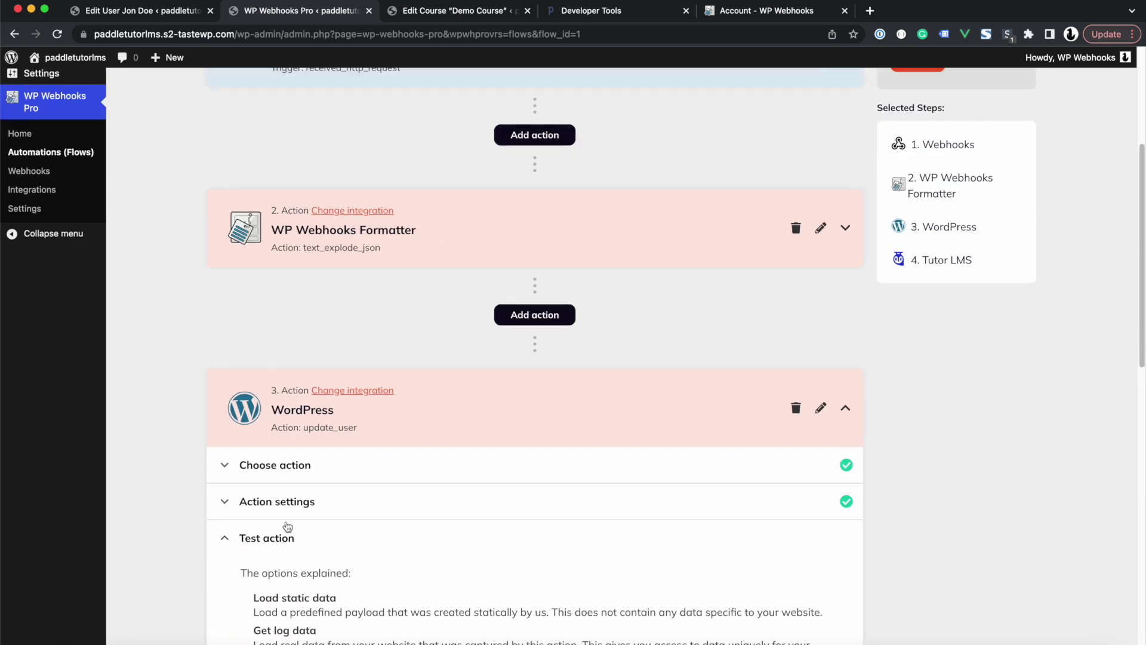
click(305, 502)
scroll(298, 552, down, 6)
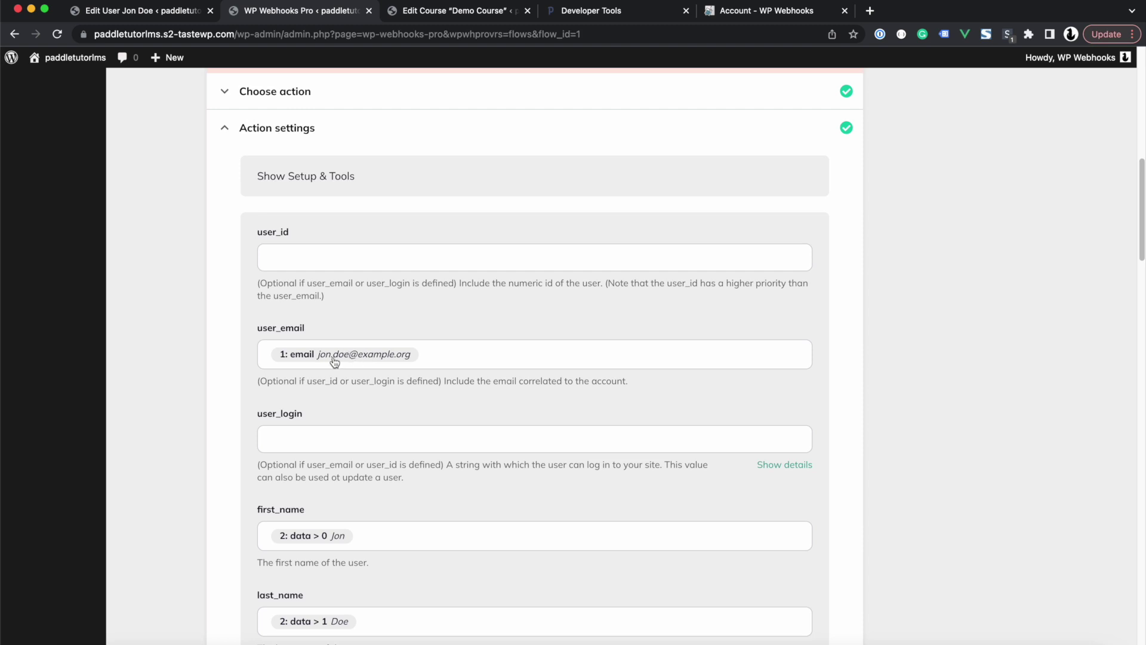
scroll(223, 478, down, 20)
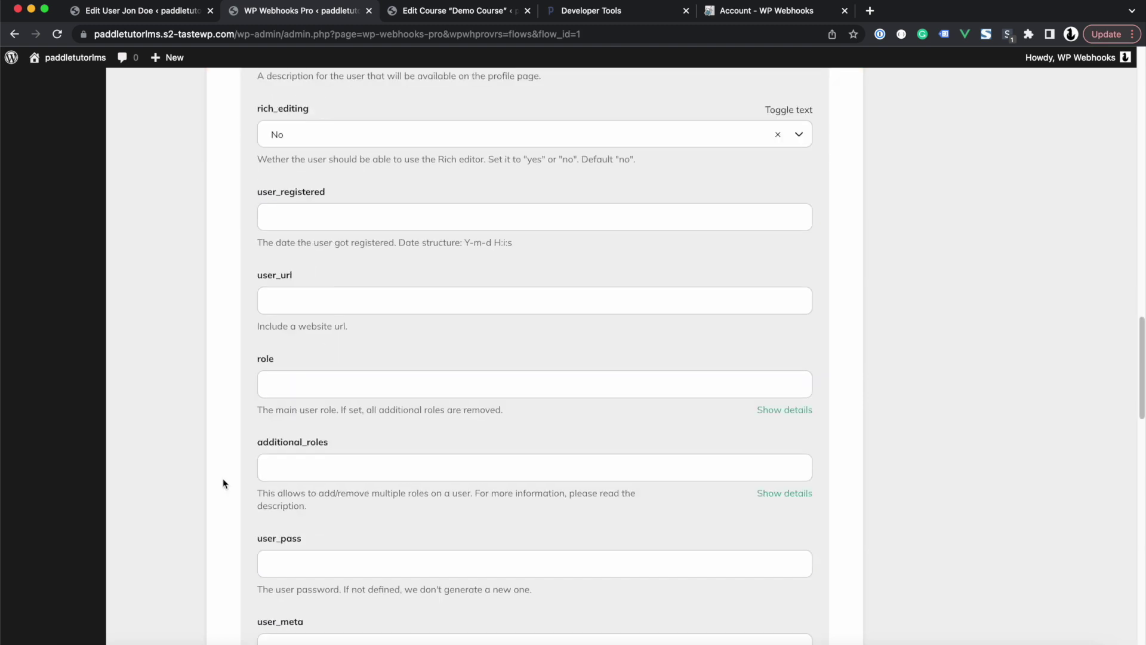
click(498, 257)
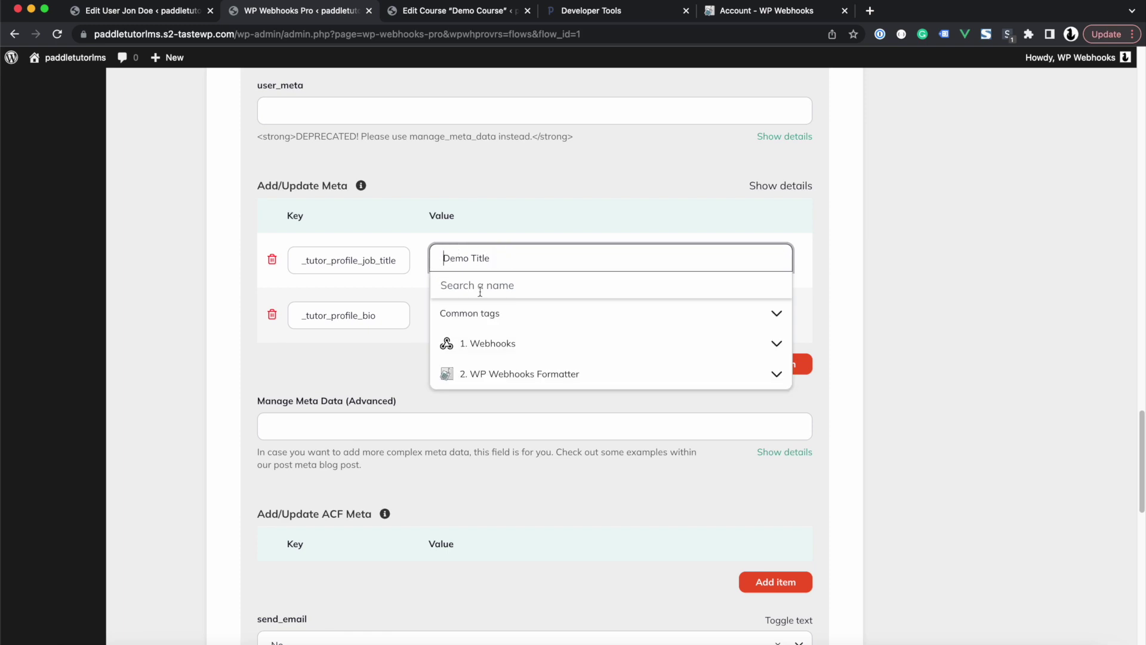
click(471, 345)
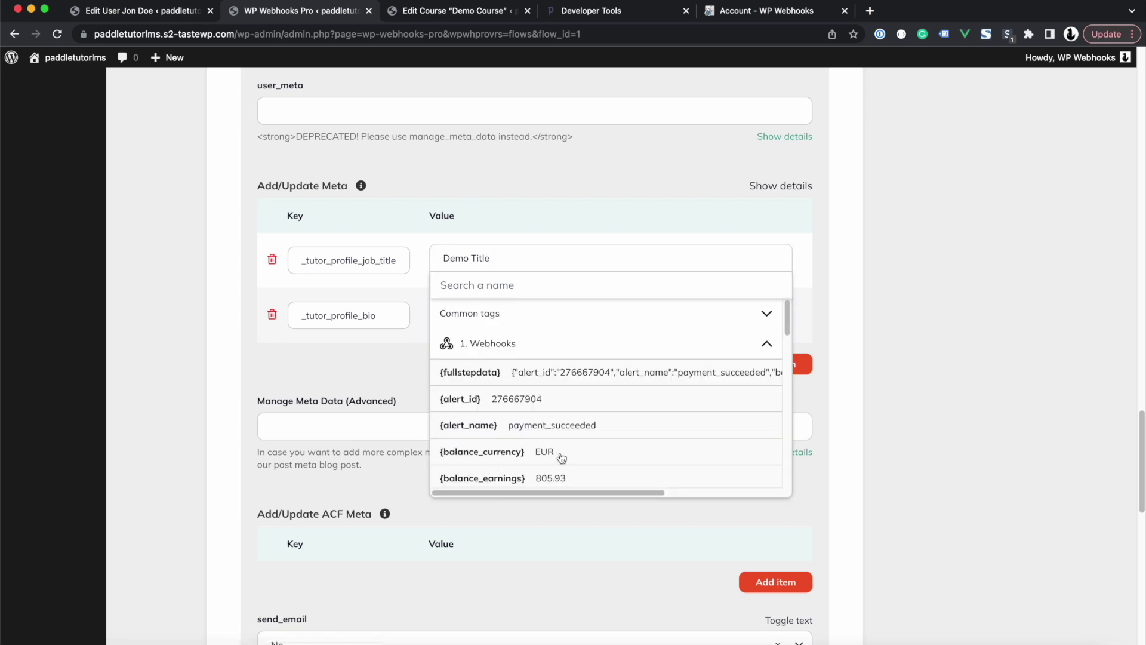
scroll(561, 457, down, 5)
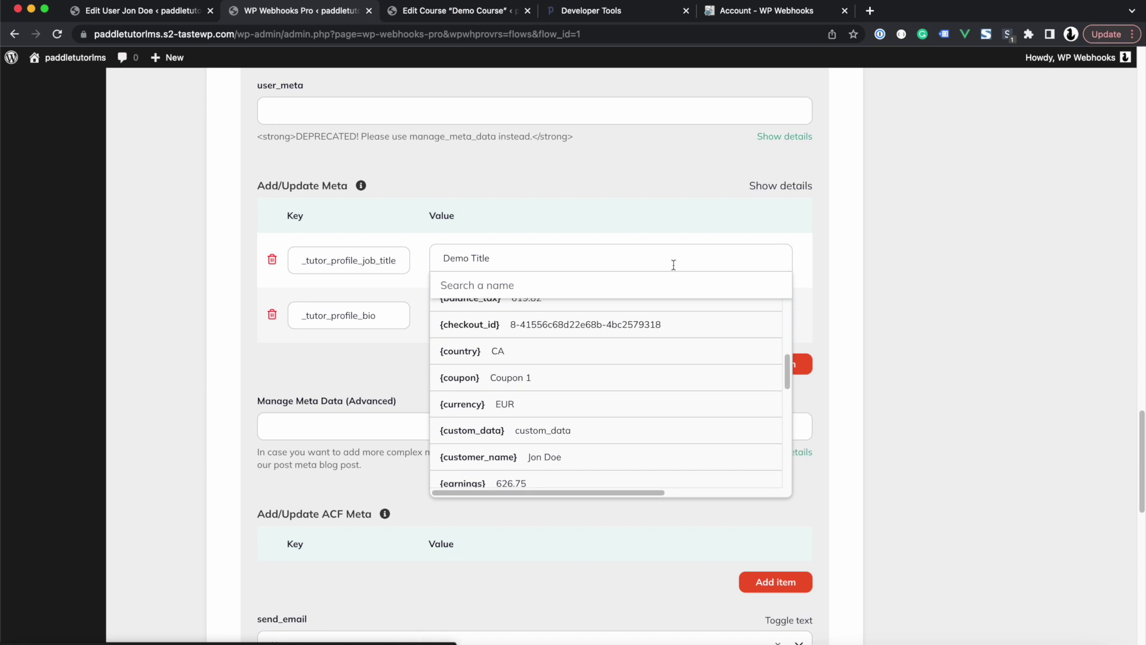
click(513, 259)
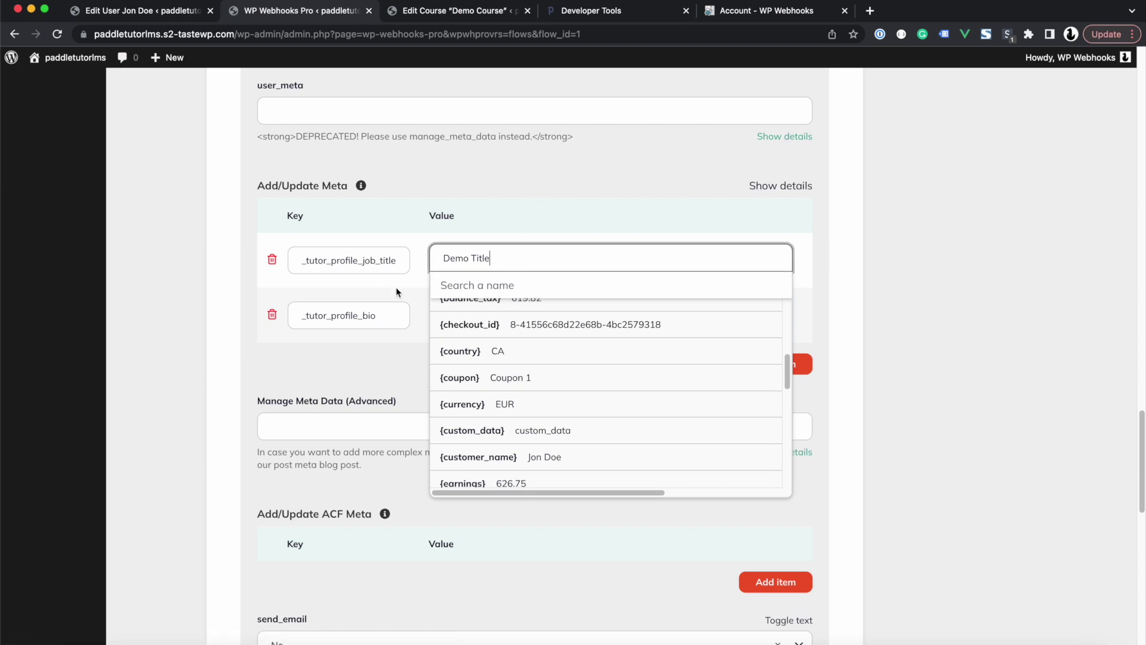
click(346, 367)
Collapse the WordPress update_user action in the flow
scroll(347, 418, down, 10)
scroll(347, 442, up, 20)
scroll(347, 440, up, 4)
scroll(346, 440, down, 5)
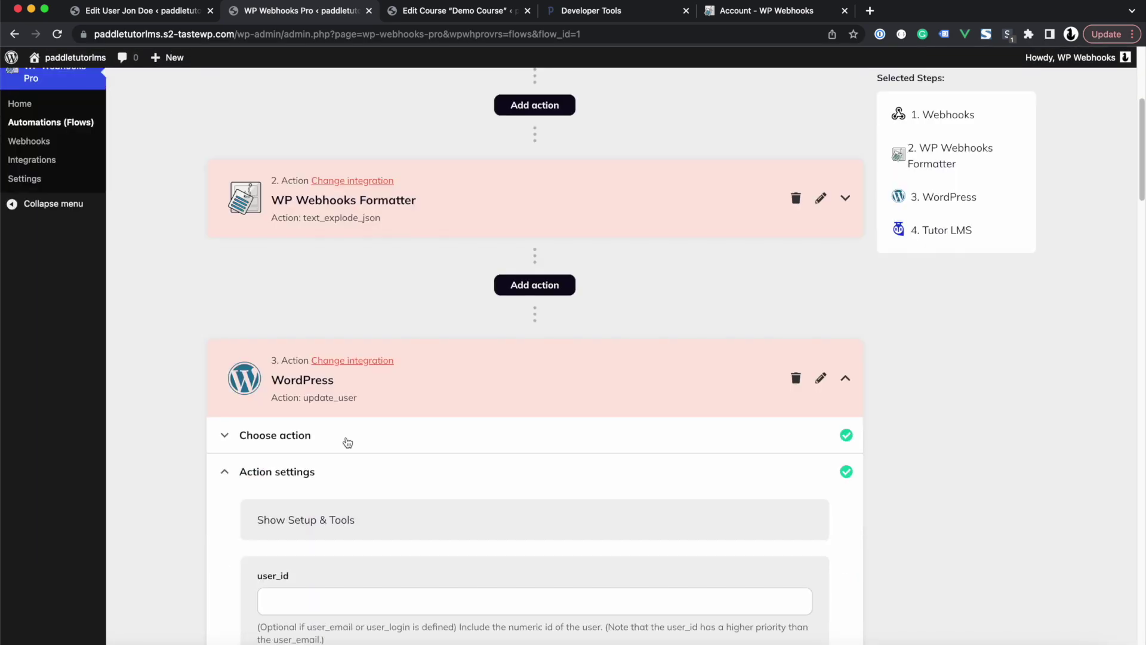
click(846, 378)
Switch to Paddle's Webhook Alert Testing page and review the alert types that can be simulated
click(441, 16)
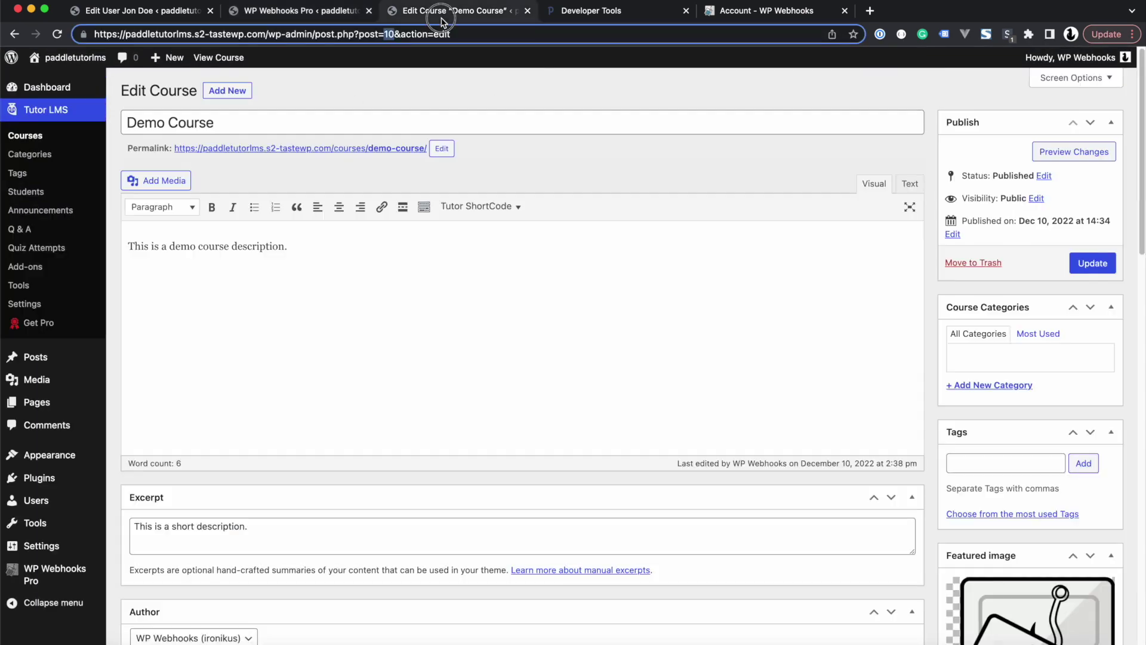
click(573, 18)
click(290, 121)
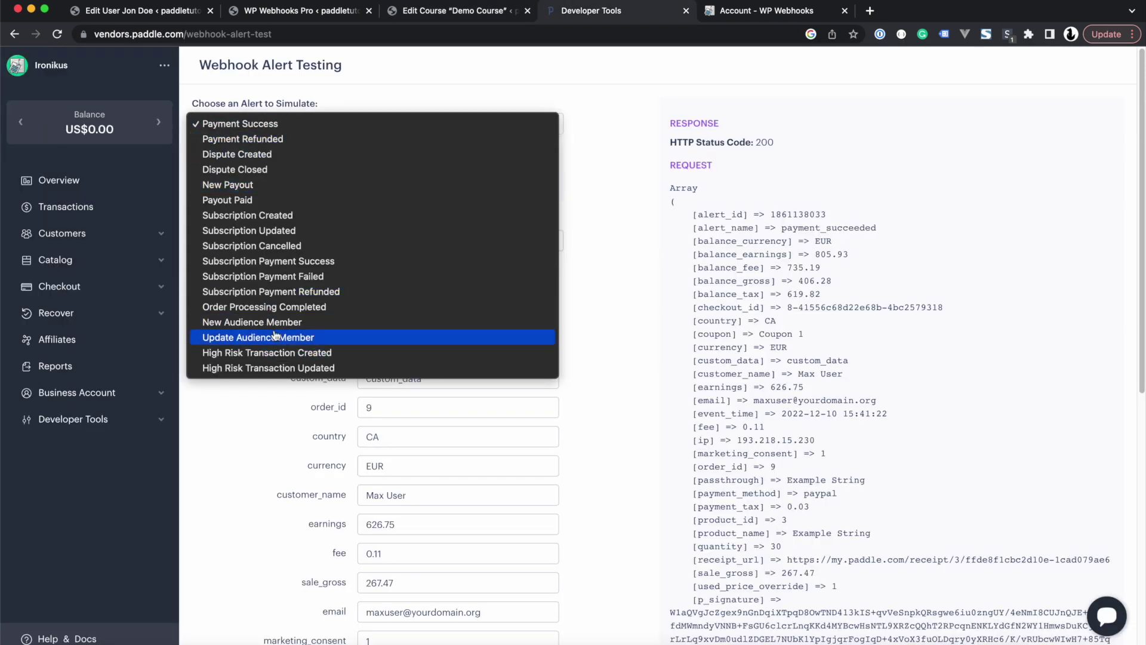
click(634, 148)
Open Paddle's Events page under Developer Tools and examine the webhook URL endpoint and event subscription options
click(84, 419)
click(77, 445)
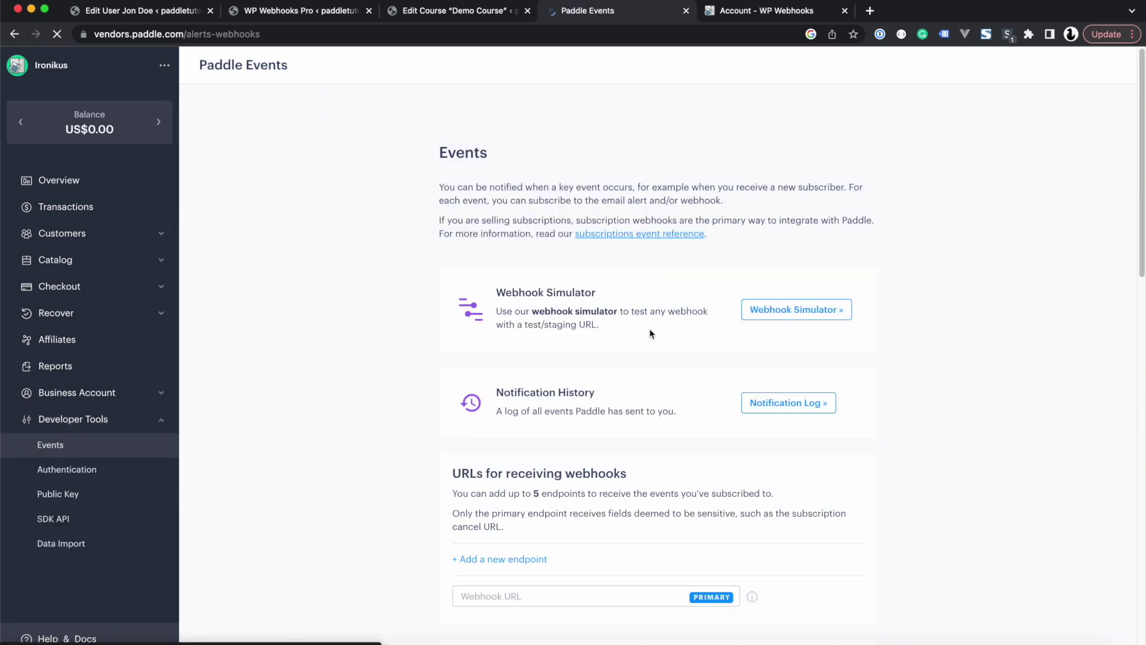
scroll(467, 488, down, 4)
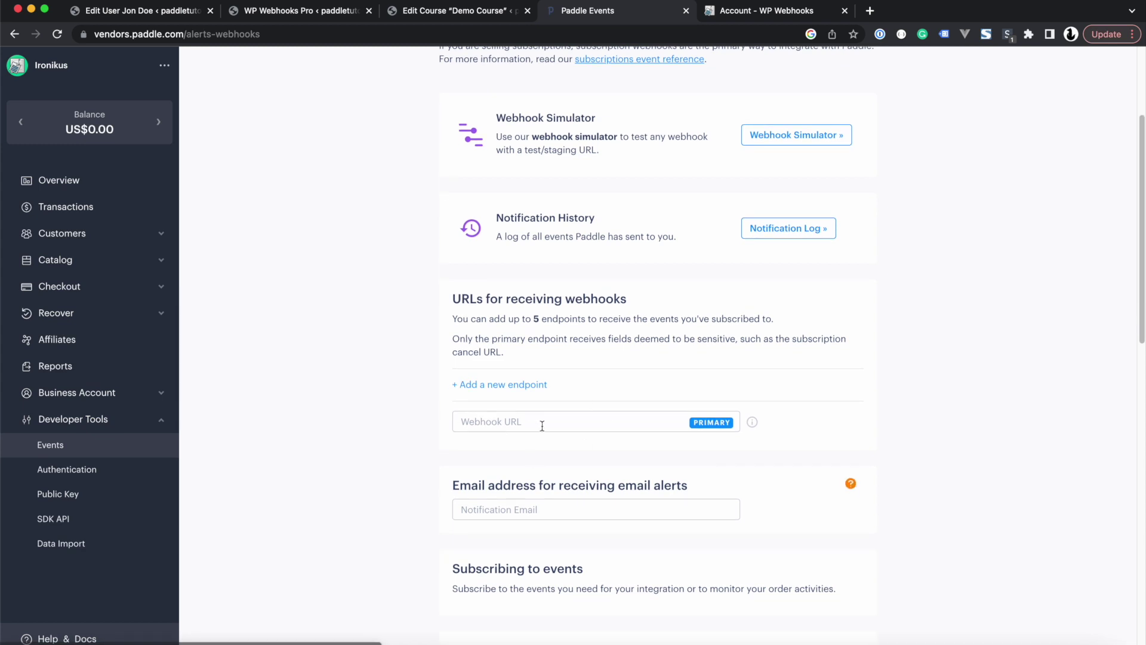
scroll(538, 423, down, 4)
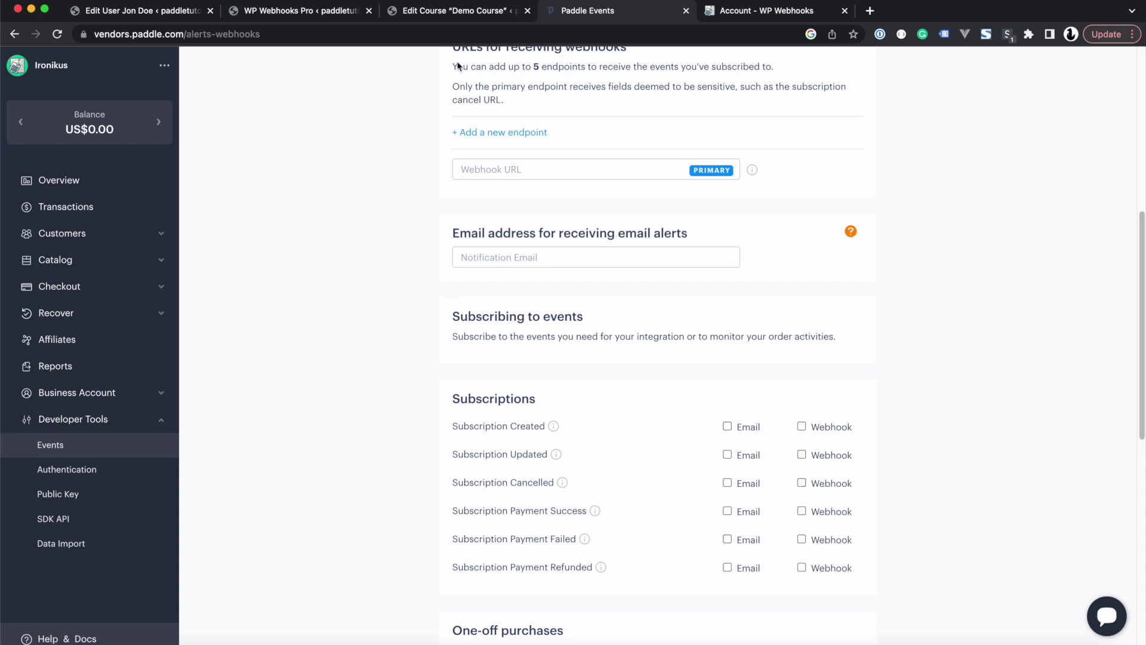
Switch to the Paddle to Tutor LMS flow in WP Webhooks Pro and open the Conditionals section of the Webhooks trigger
click(274, 18)
scroll(295, 302, up, 8)
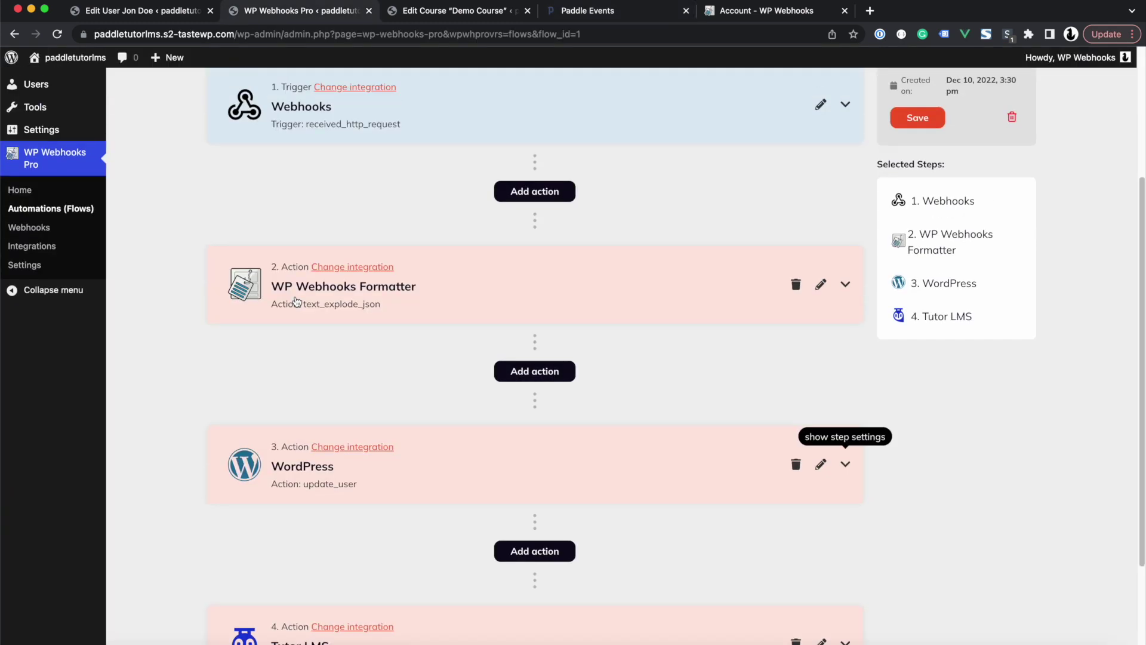
click(396, 318)
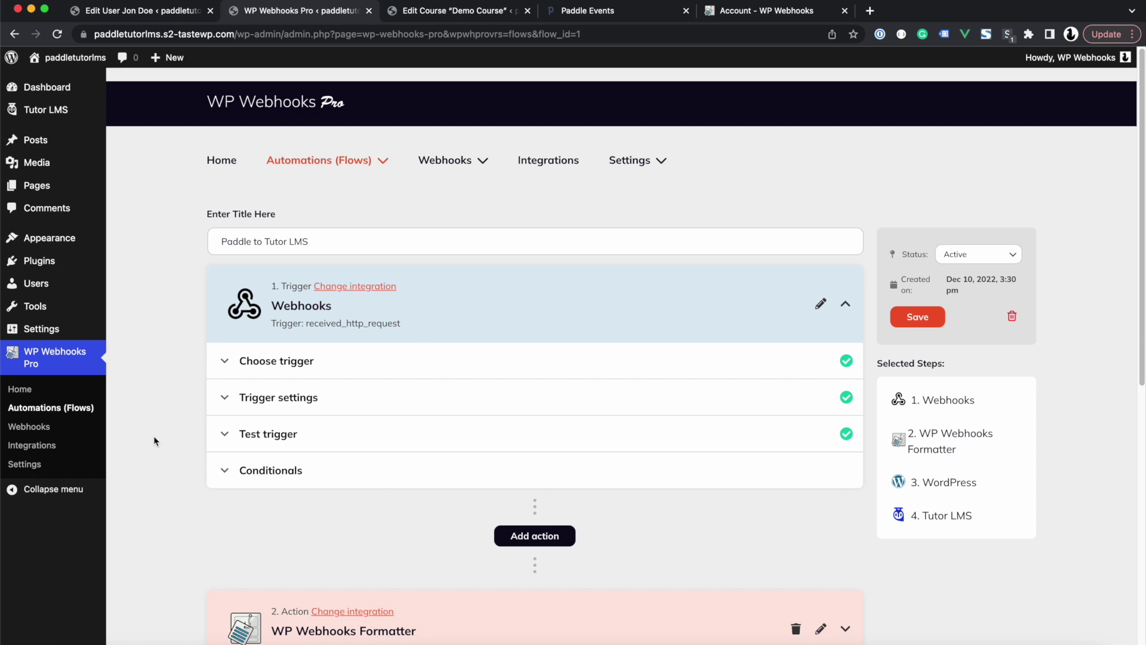
click(256, 471)
scroll(195, 535, down, 3)
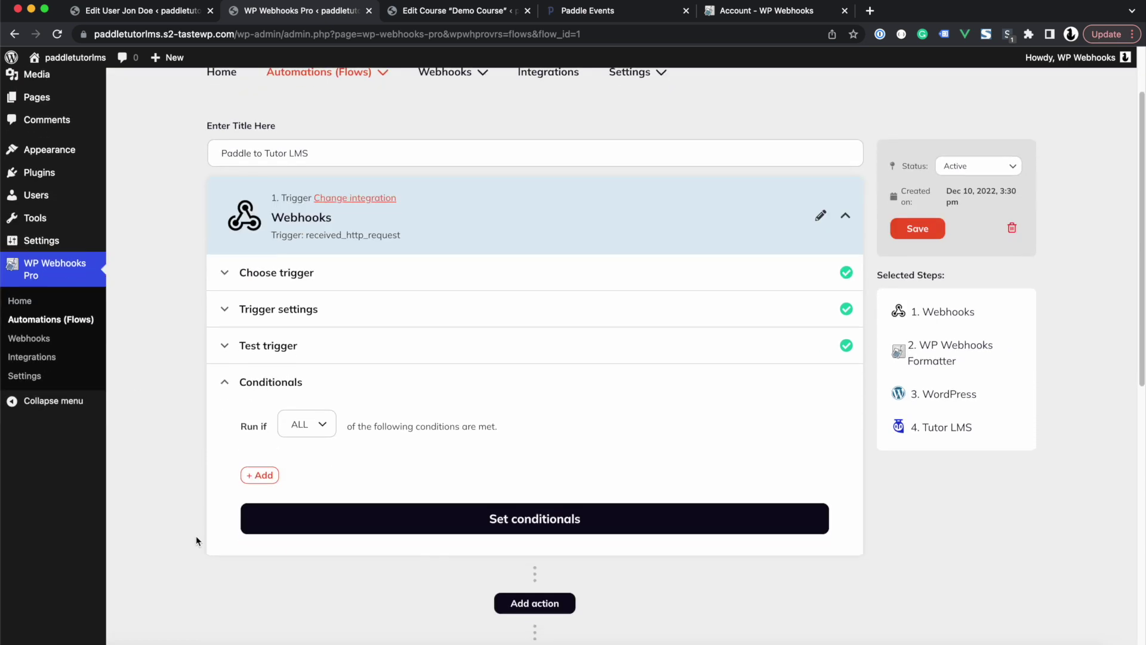
click(246, 471)
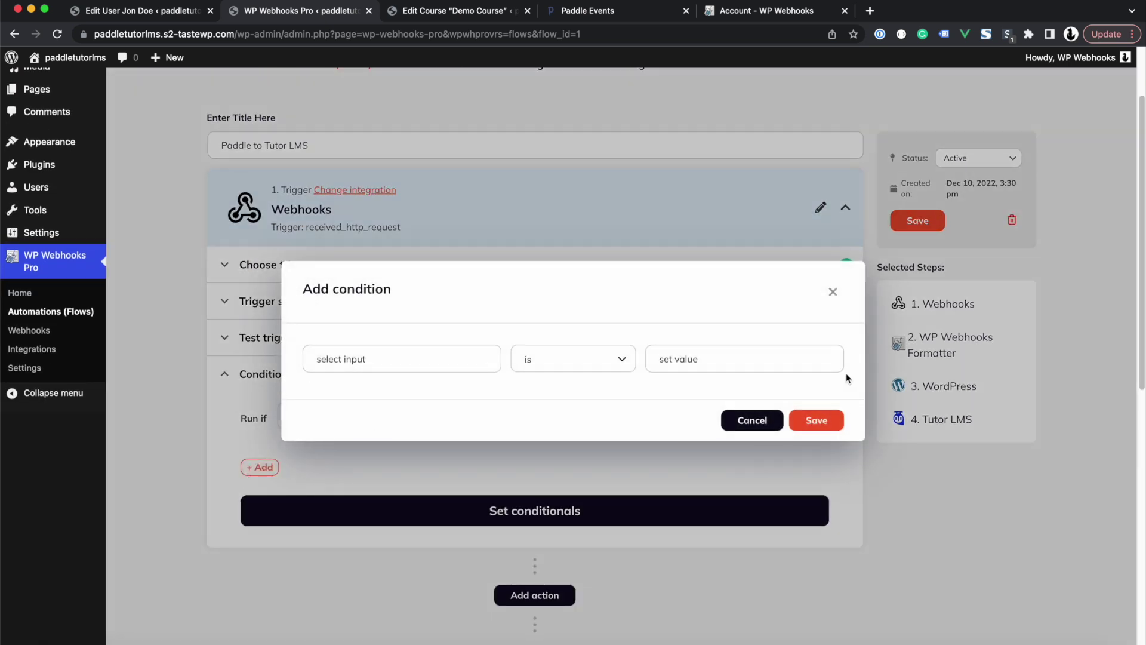
click(750, 419)
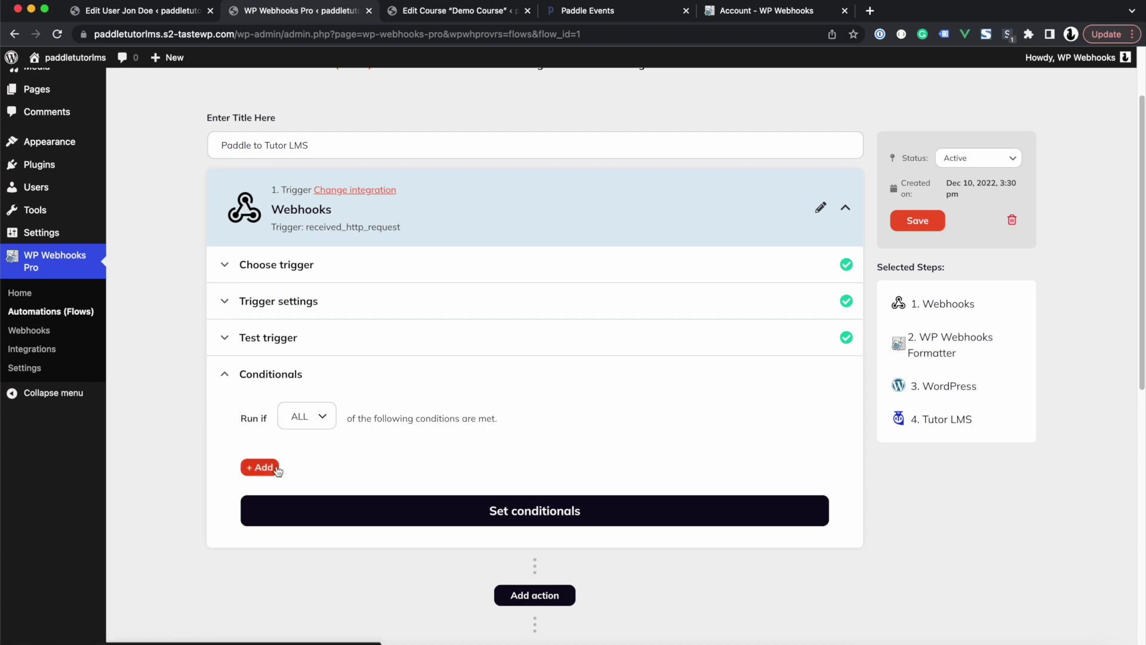
Fill in a new trigger condition requiring the Webhooks alert_name value to be payment_succeeded
click(258, 467)
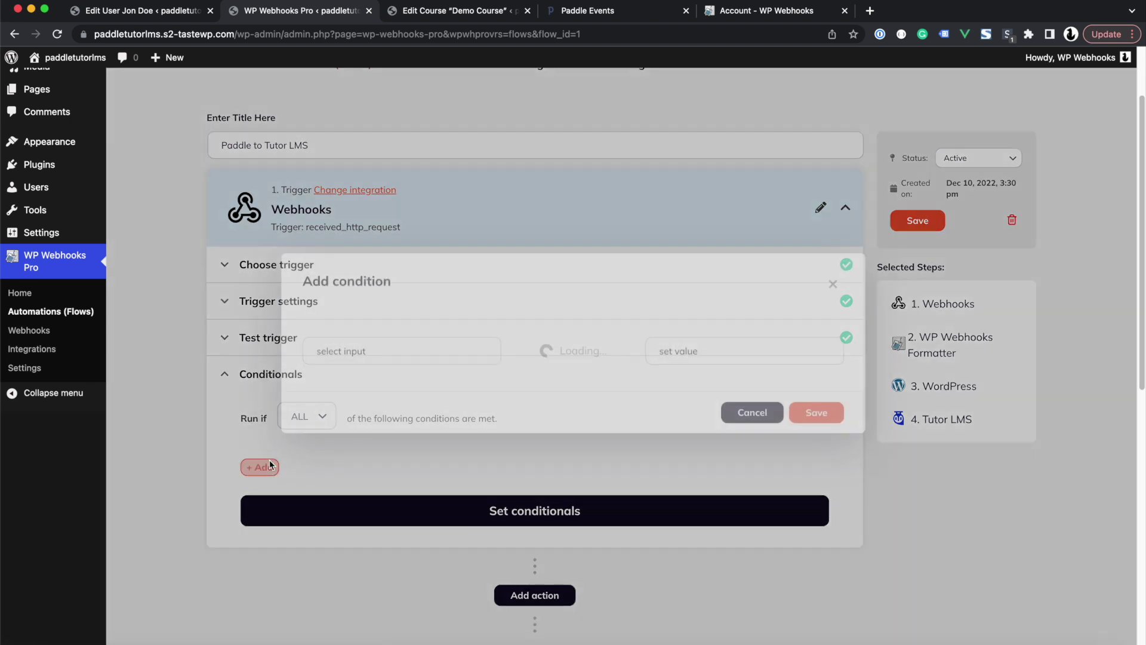
click(417, 357)
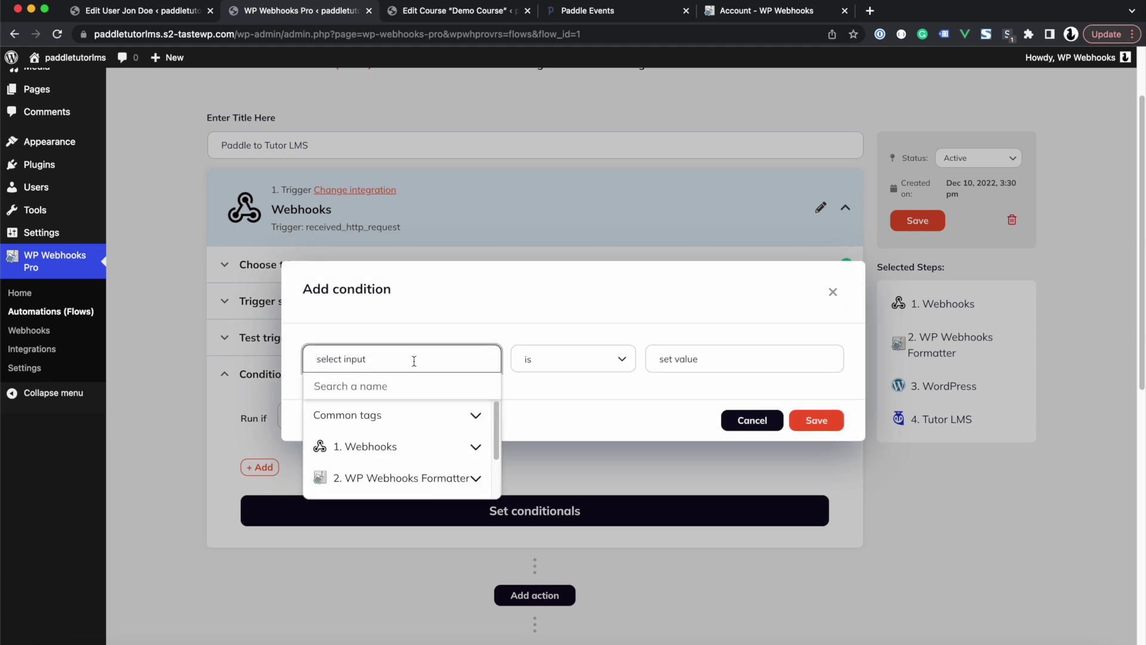
click(368, 449)
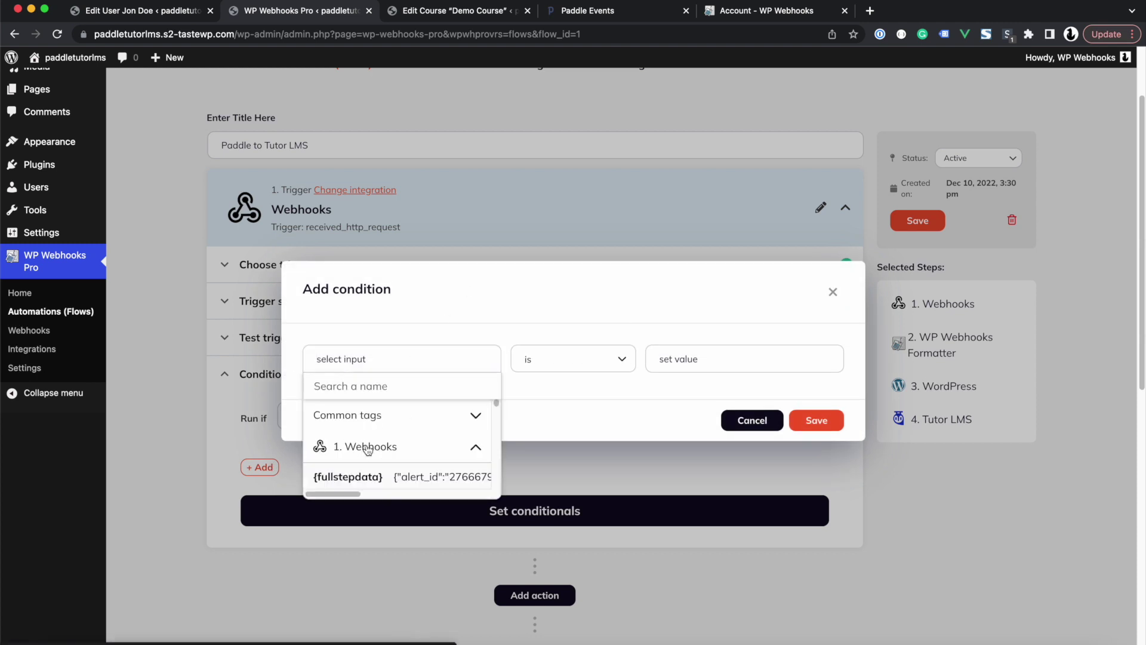
scroll(404, 464, down, 2)
scroll(405, 464, down, 3)
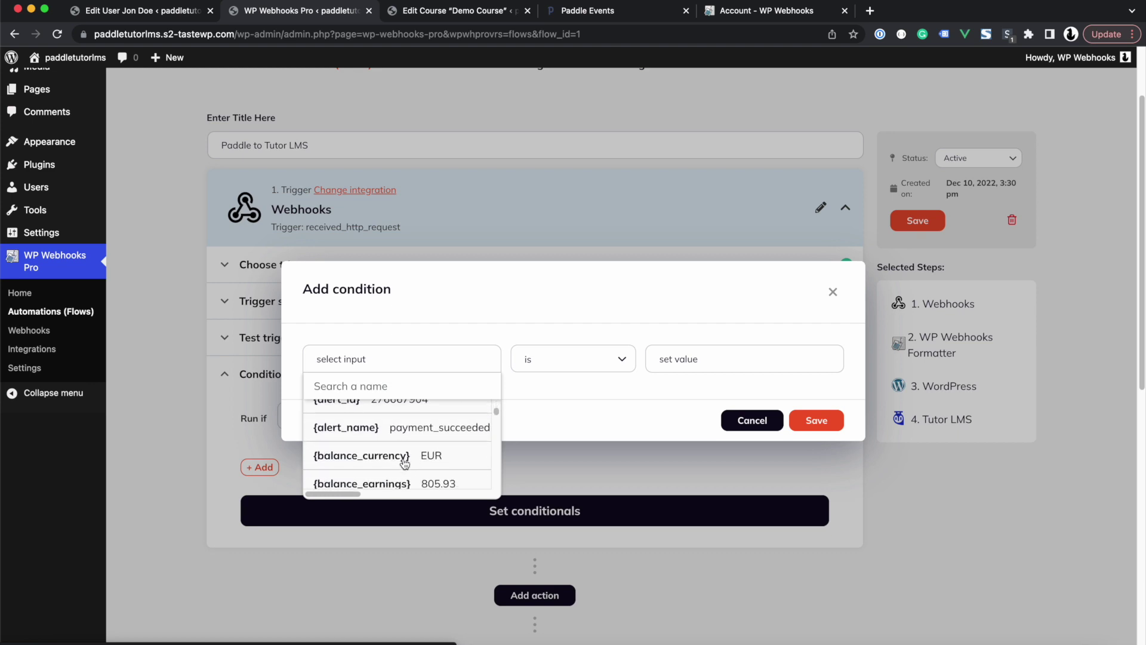
click(374, 425)
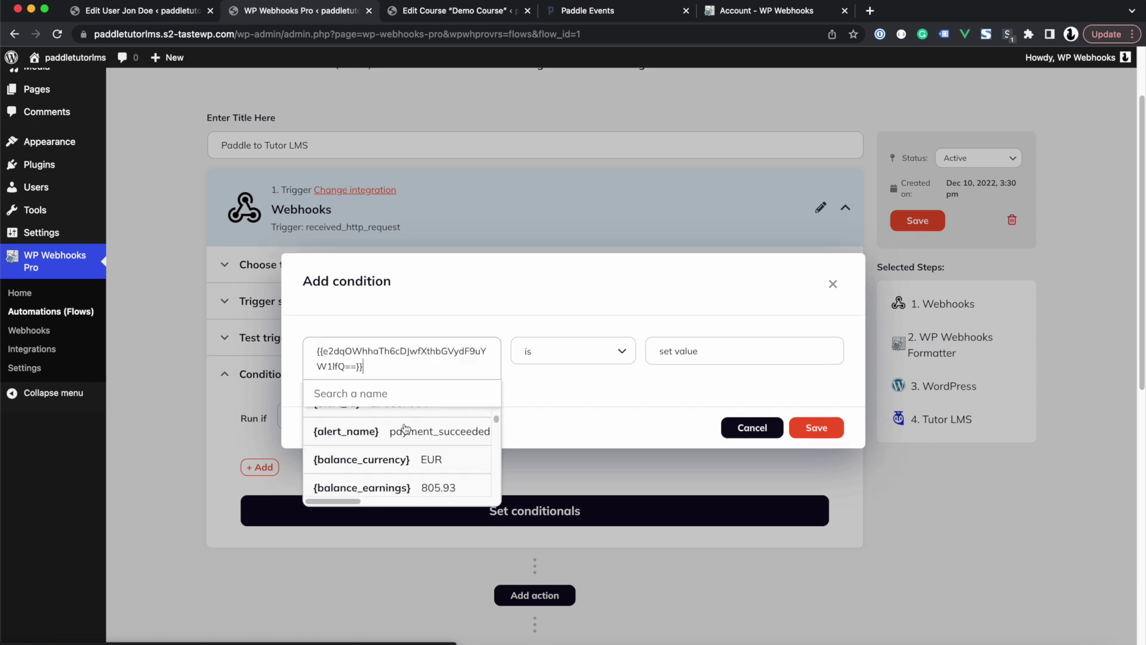
click(697, 357)
text(payment_succeeded)
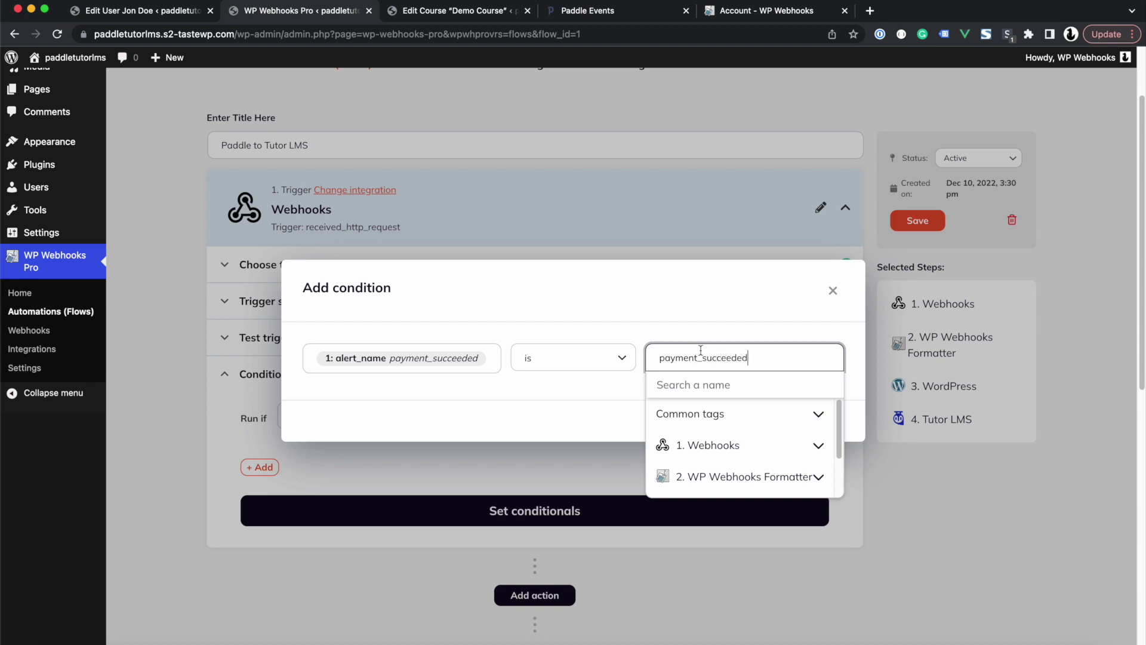
click(621, 306)
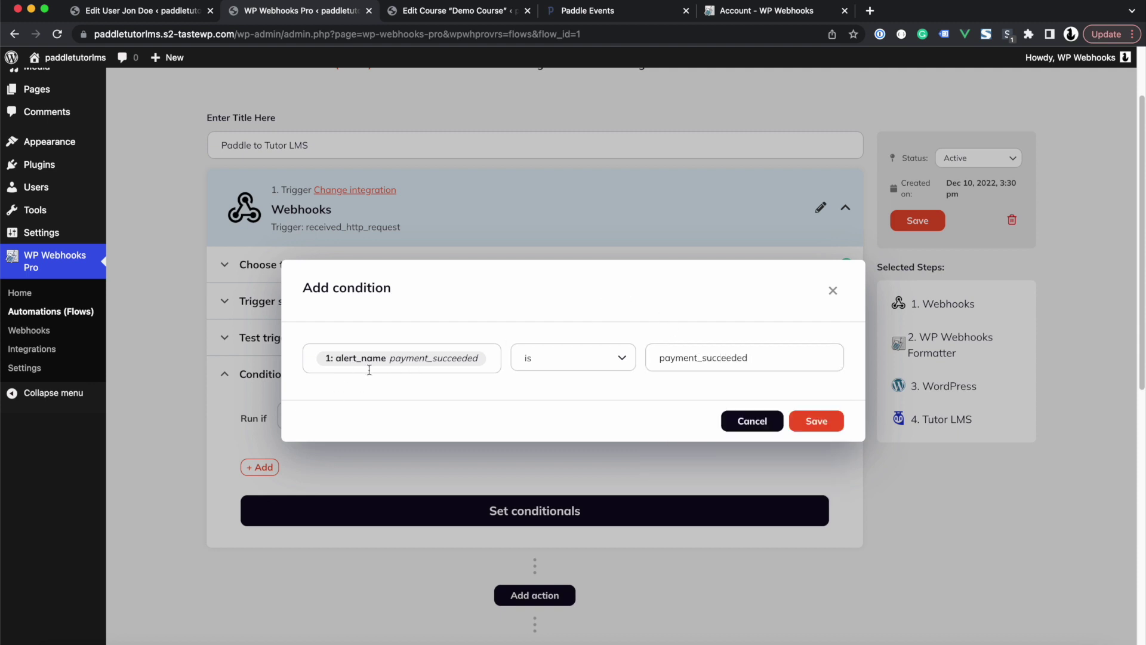
Switch to Paddle's Events page and review the subscription events offered for webhooks
click(454, 14)
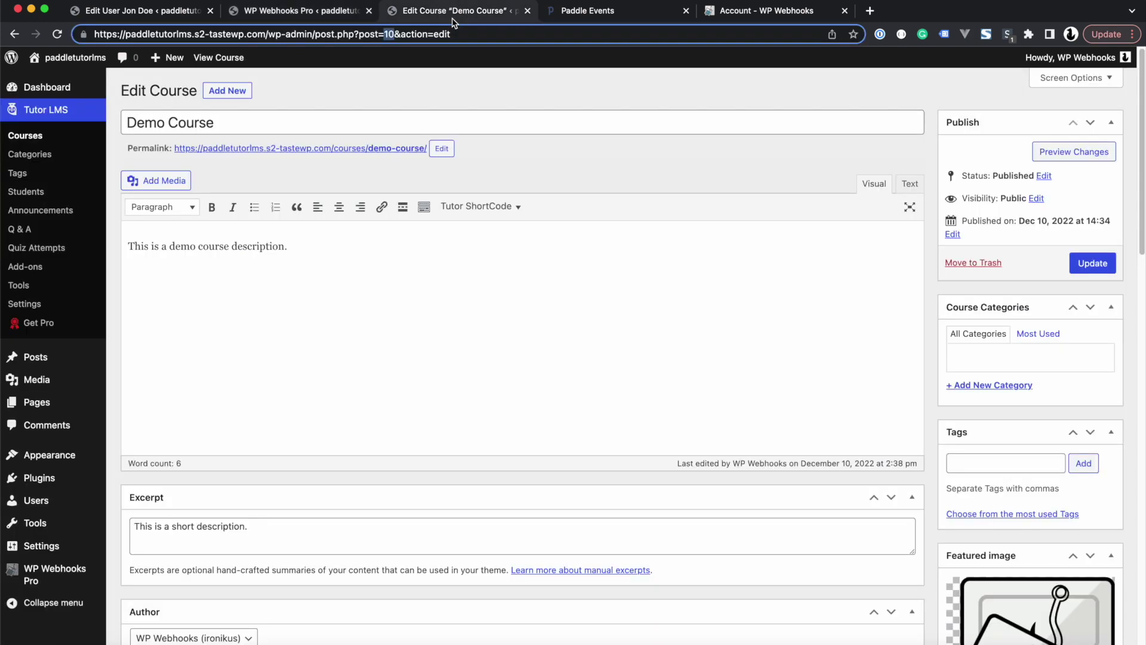
click(567, 10)
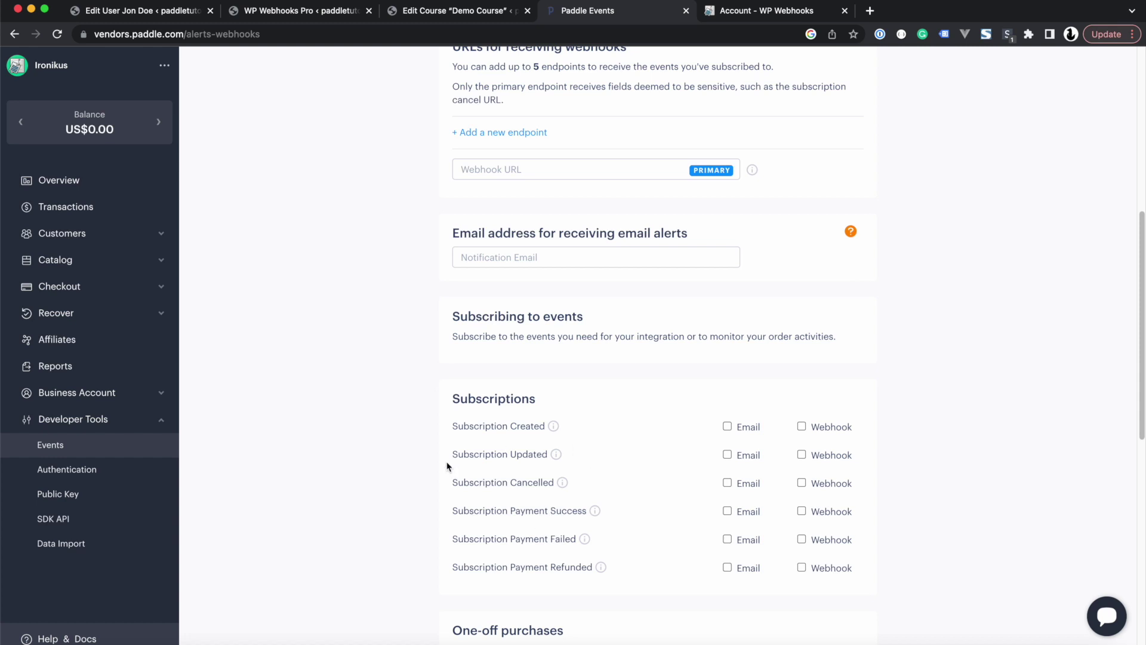
click(143, 10)
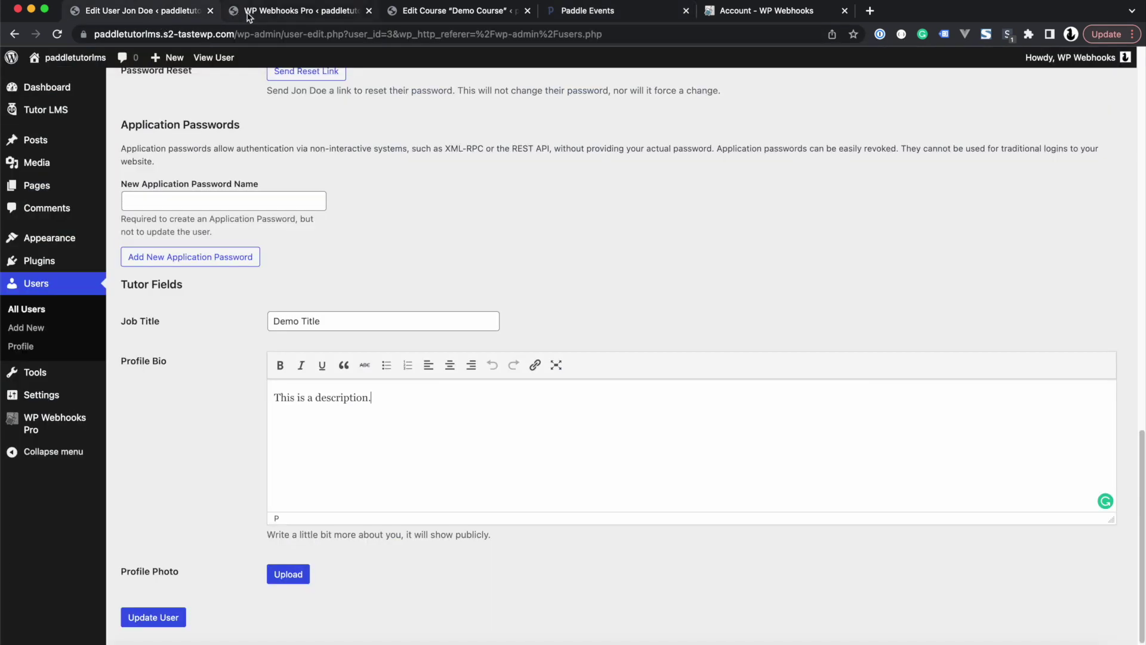
Return to the flow, save the alert_name condition and set the conditionals for the Webhooks trigger
click(299, 10)
click(817, 421)
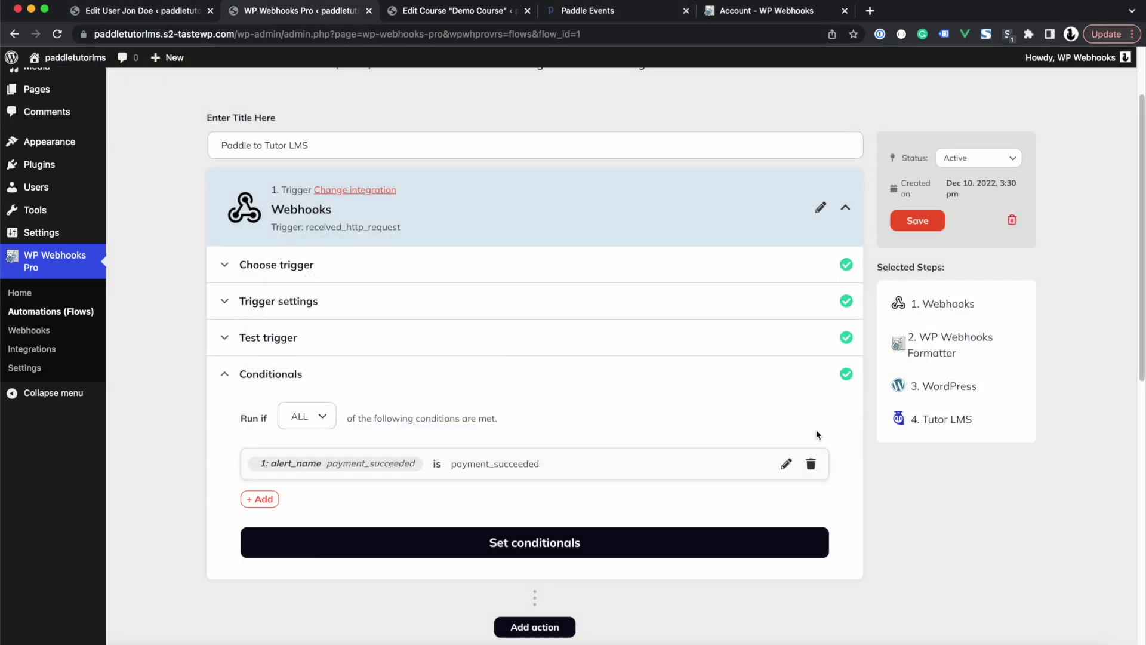
click(548, 548)
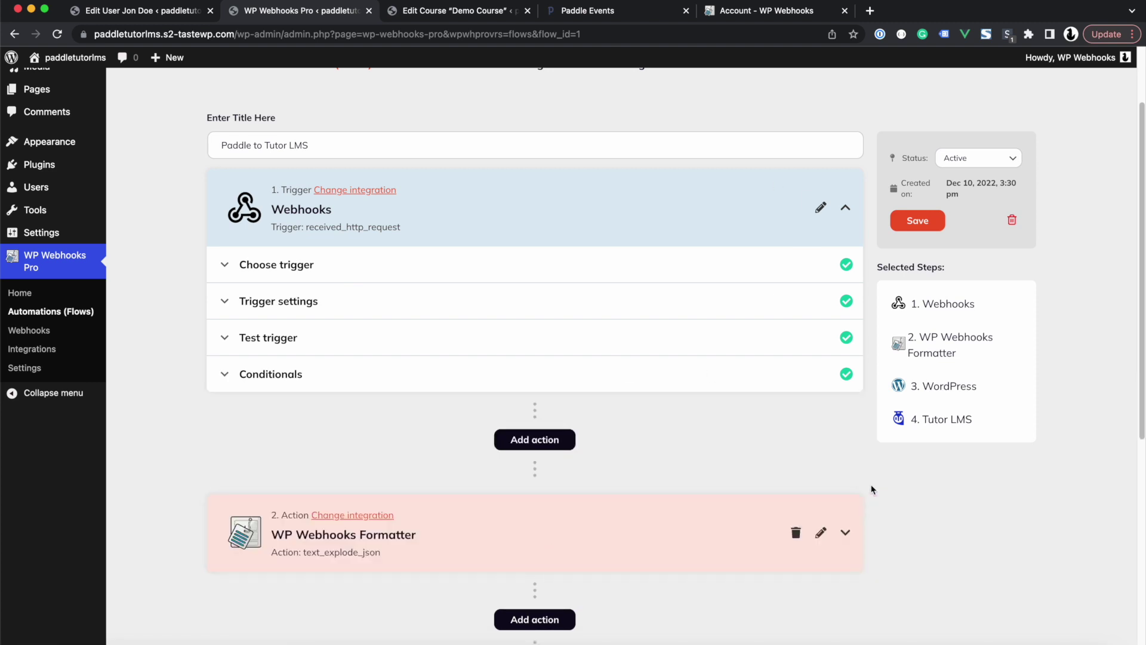